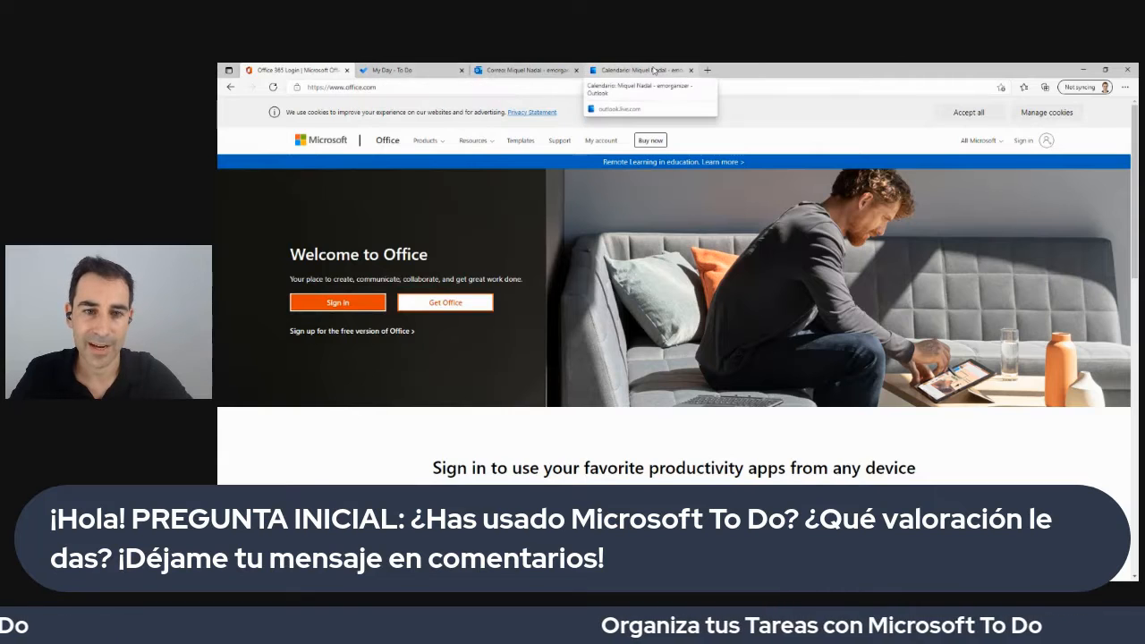
- Go to the Outlook inbox and browse the full list of Microsoft 365 apps in the app launcher
click(519, 70)
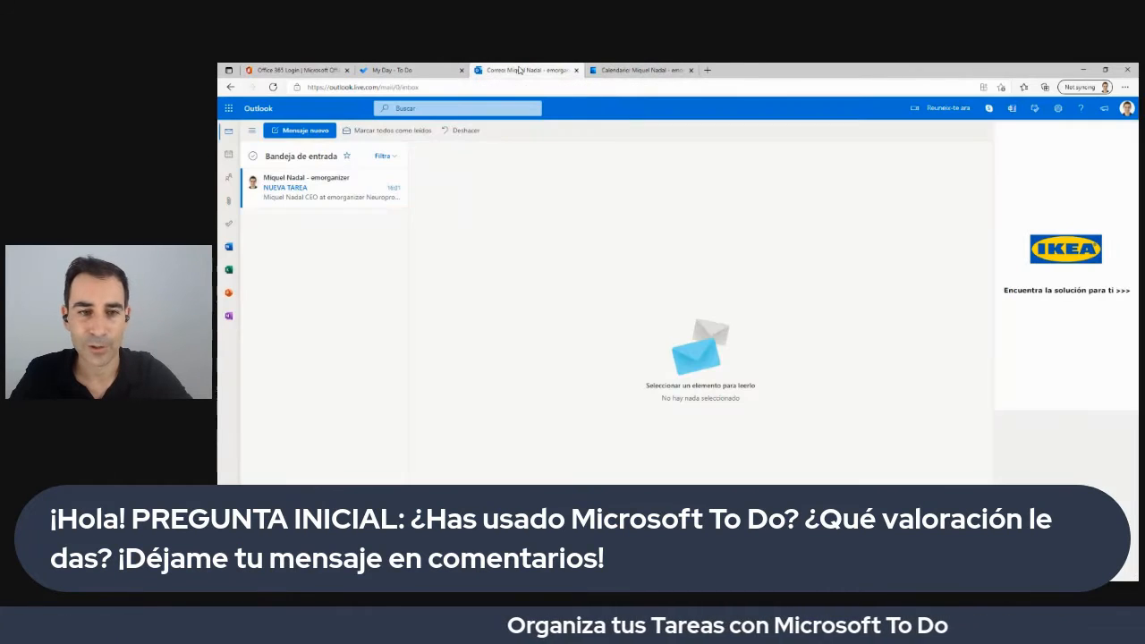
click(229, 109)
right_click(258, 308)
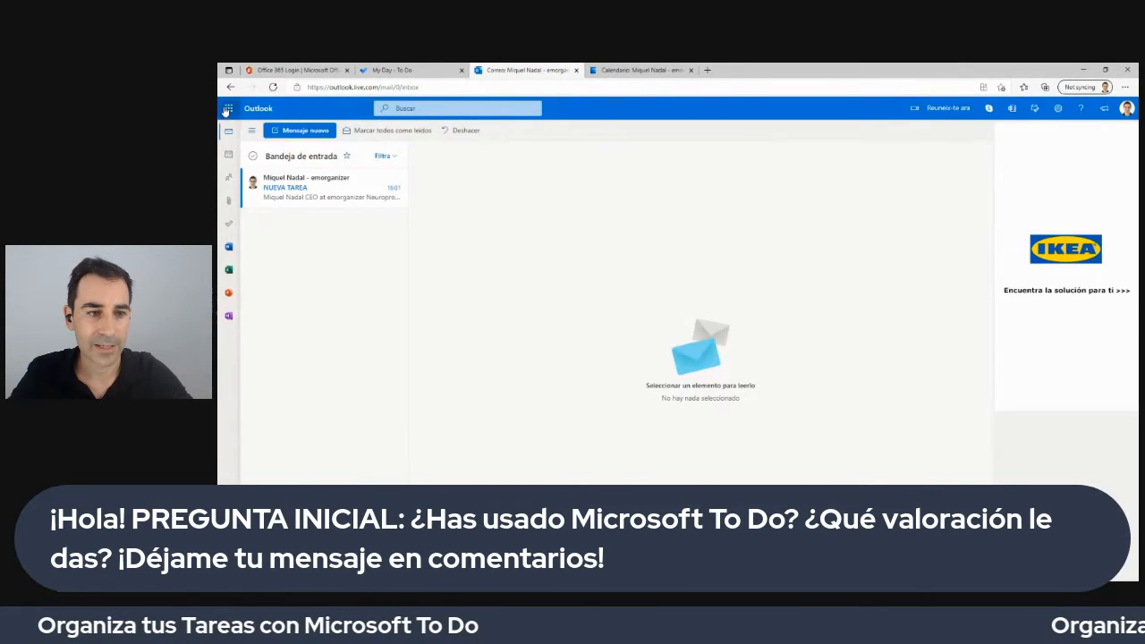
click(227, 109)
click(262, 309)
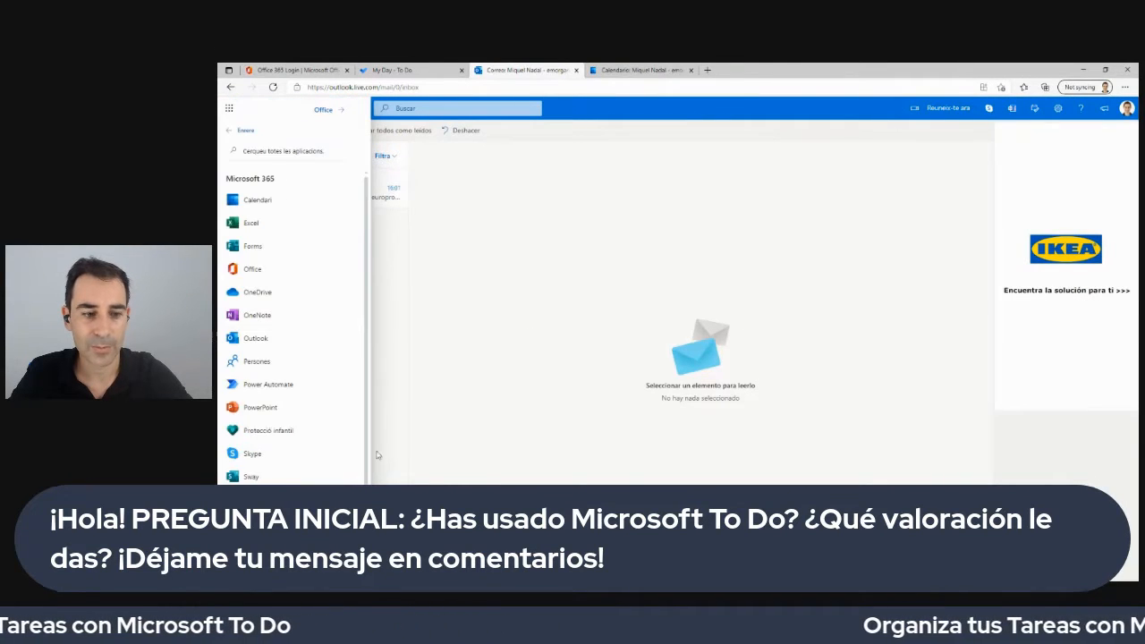
scroll(293, 344, down, 1)
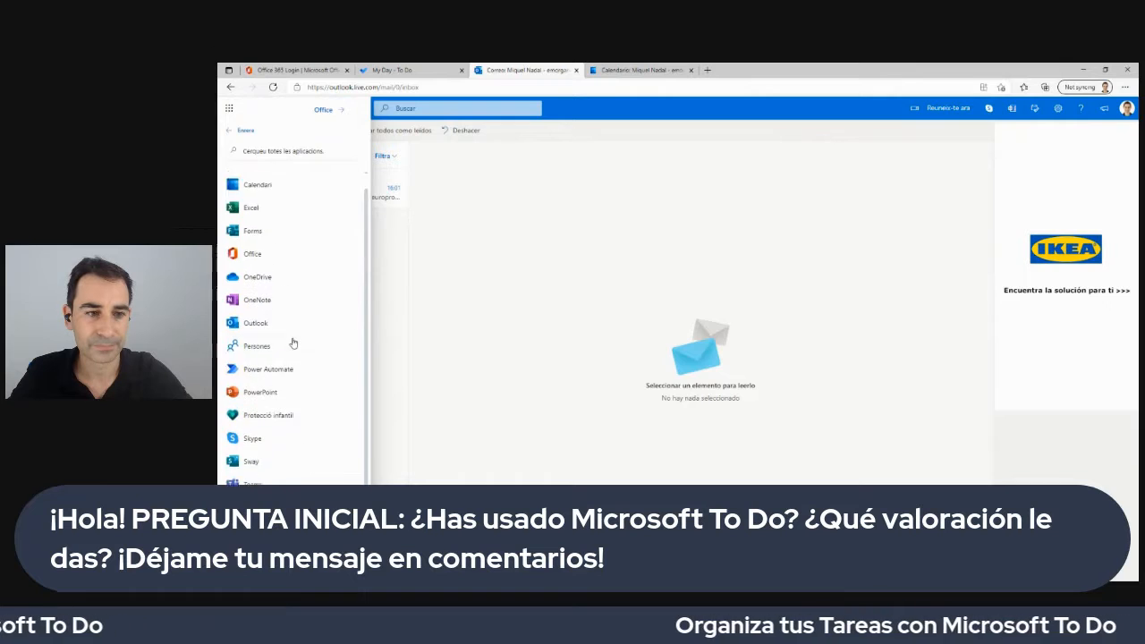
scroll(268, 161, up, 1)
click(241, 130)
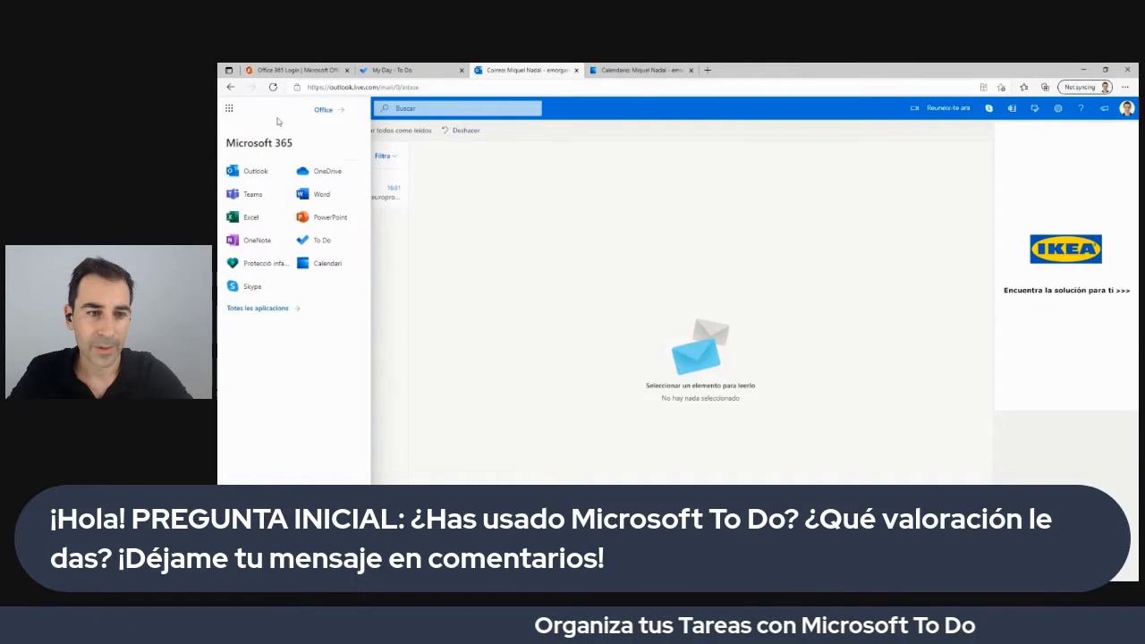
- Open the Office home page from the launcher, display all apps and locate To Do among them
click(323, 109)
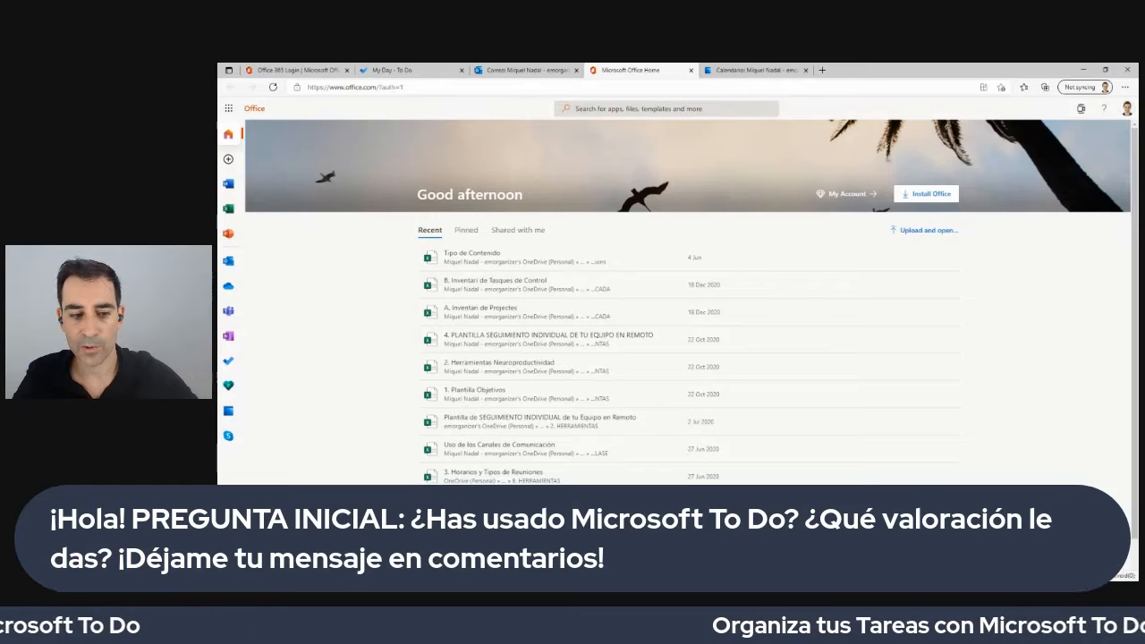
click(228, 566)
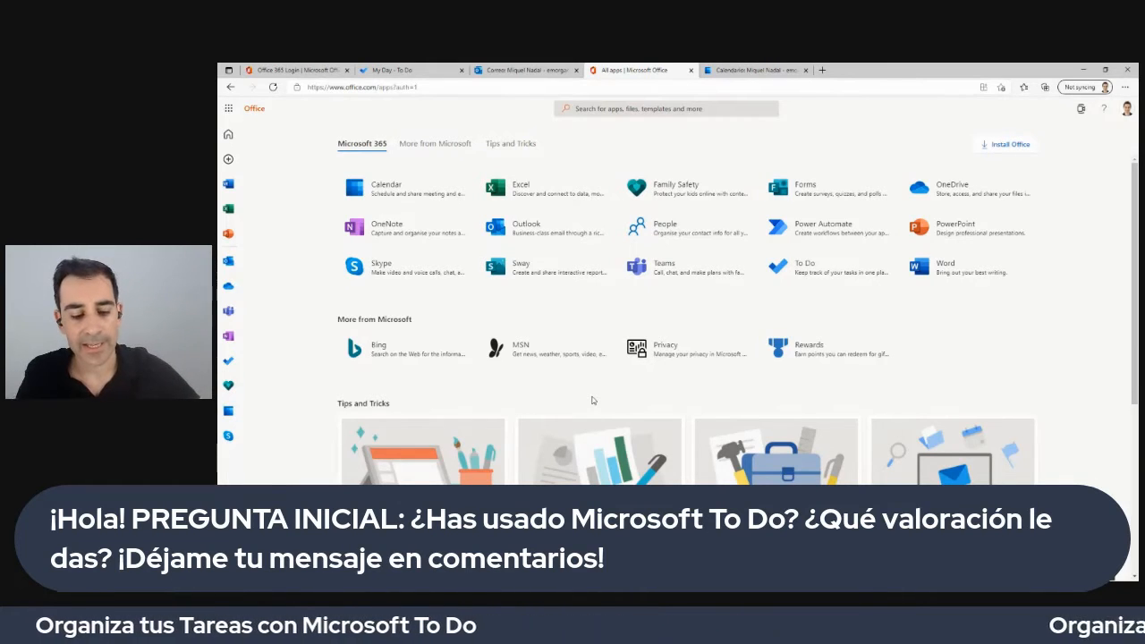
mouse_move(836, 257)
mouse_down()
mouse_move(802, 250)
mouse_move(798, 306)
mouse_move(872, 260)
mouse_up()
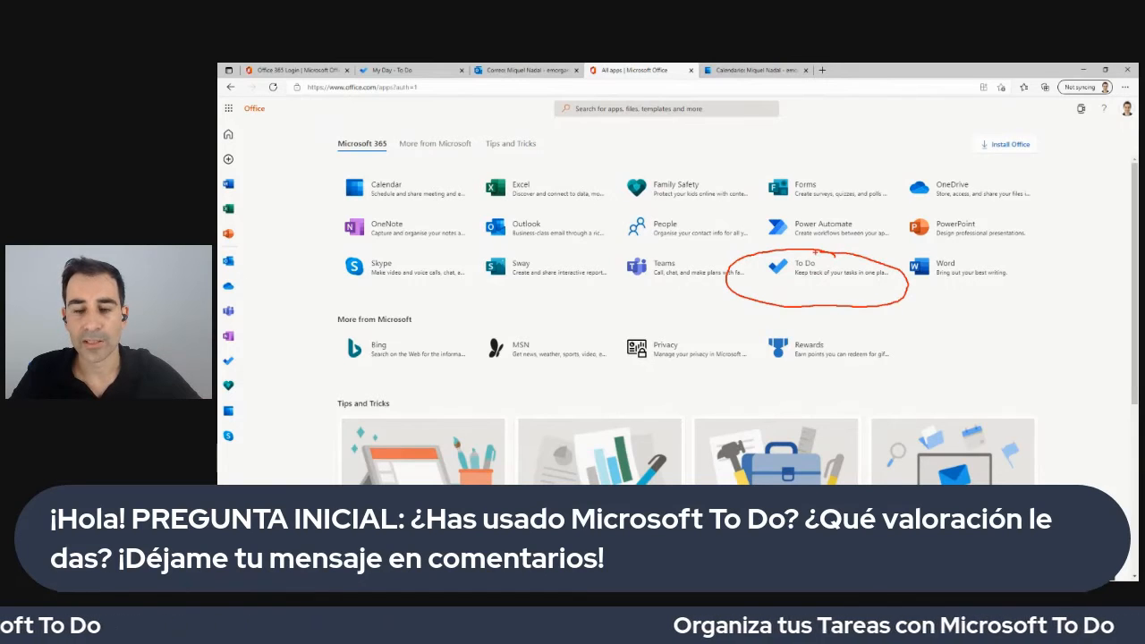
key(Escape)
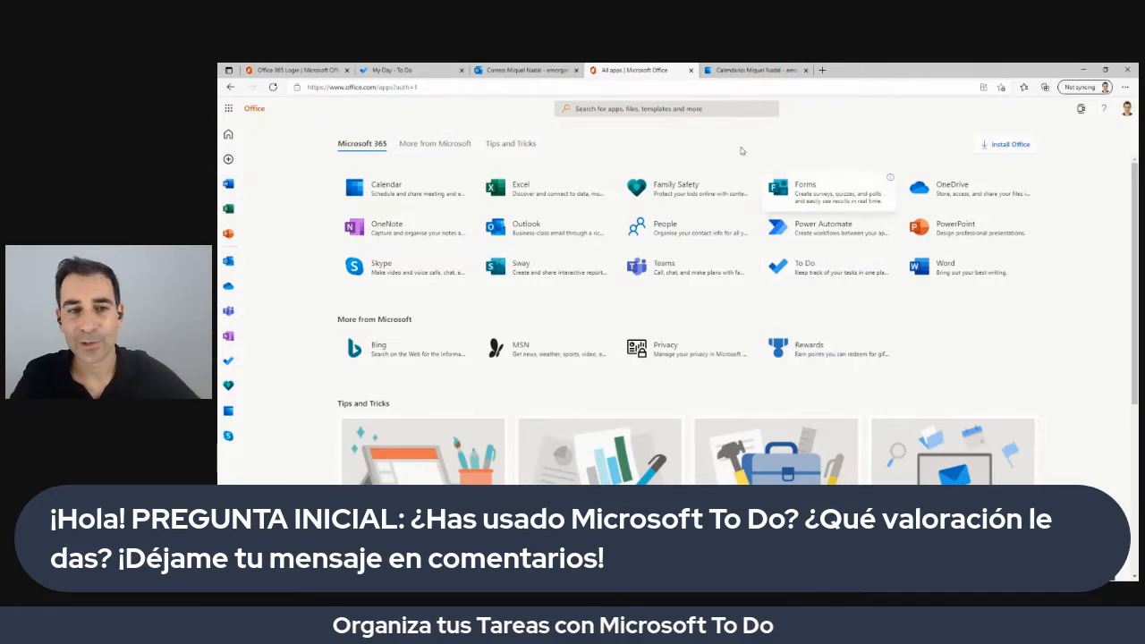
- Switch to To Do's My Day page, place its browser tab just before the calendar tab, and close the app launcher
click(444, 70)
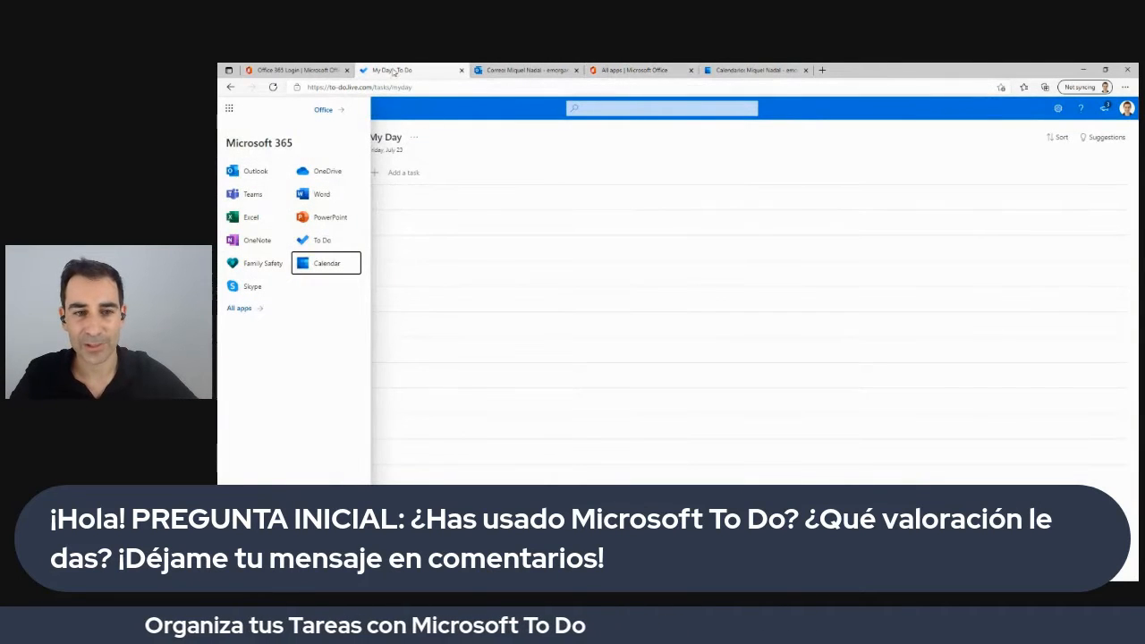
drag(426, 70, 617, 68)
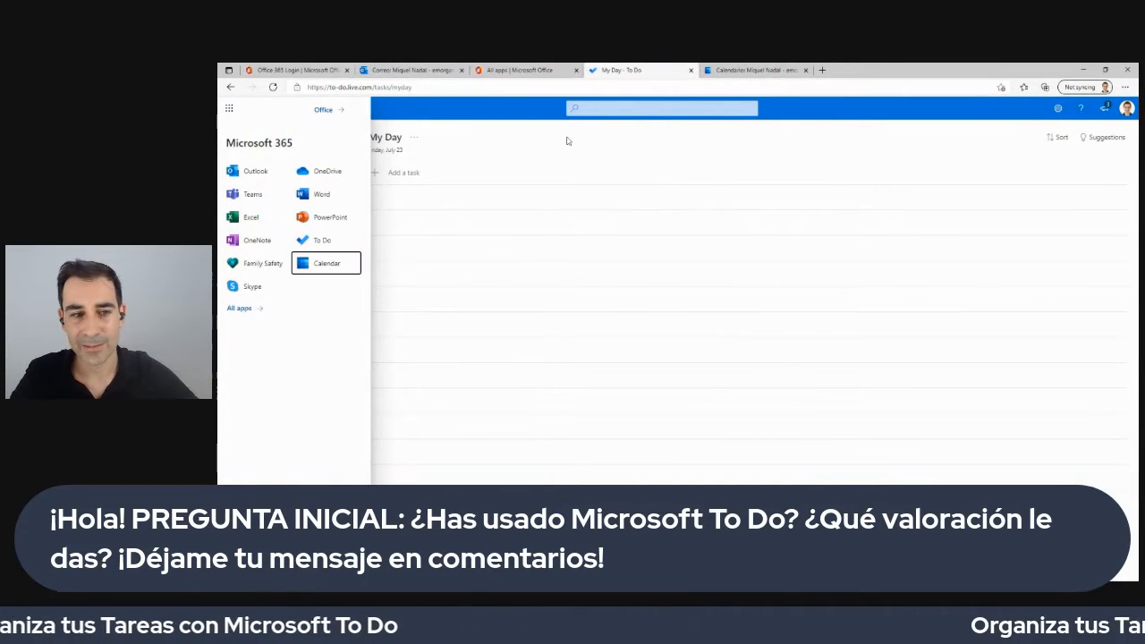
click(546, 156)
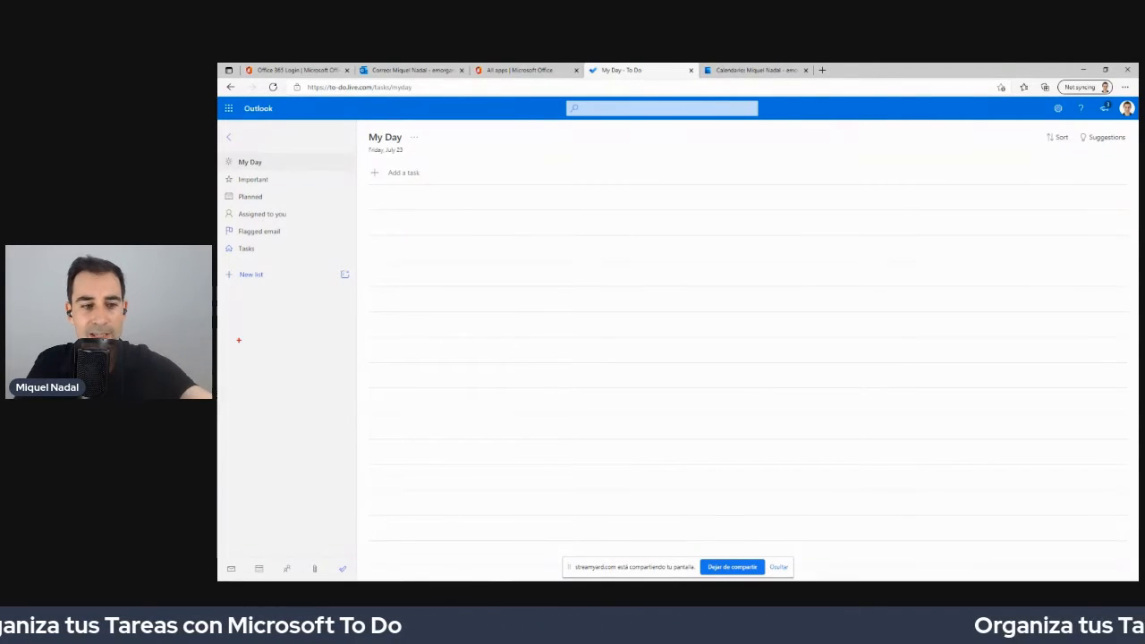
mouse_move(286, 263)
mouse_down()
mouse_move(225, 268)
mouse_move(248, 303)
mouse_move(273, 262)
mouse_up()
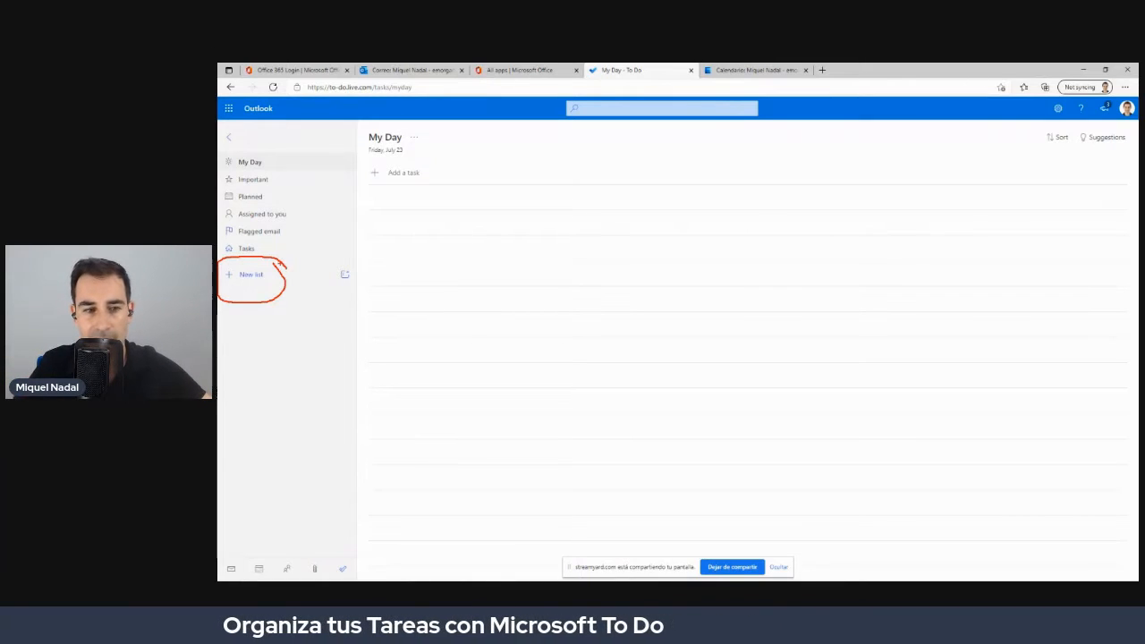
mouse_move(347, 255)
mouse_down()
mouse_move(333, 288)
mouse_move(336, 219)
mouse_up()
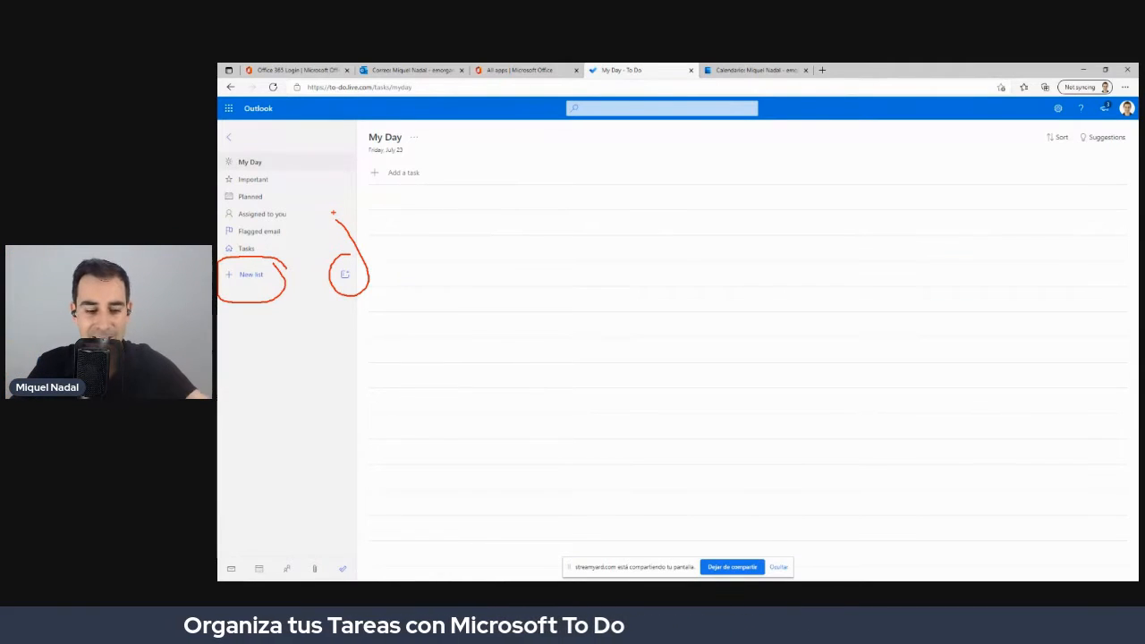
key(Escape)
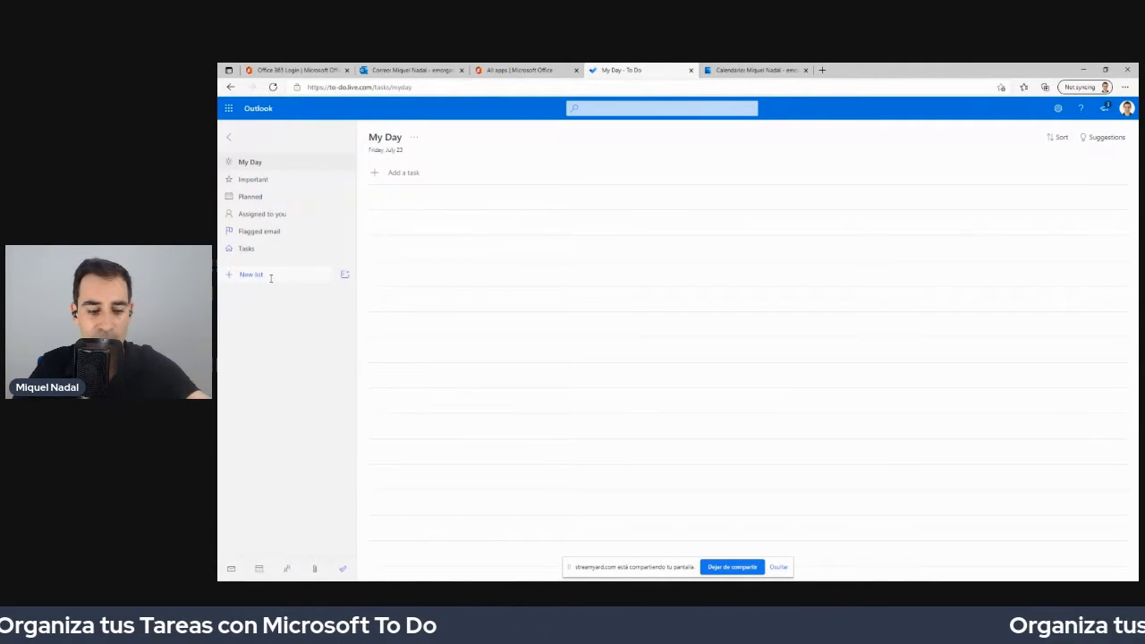
- Create a new task list named LISTA TAREAS
click(268, 275)
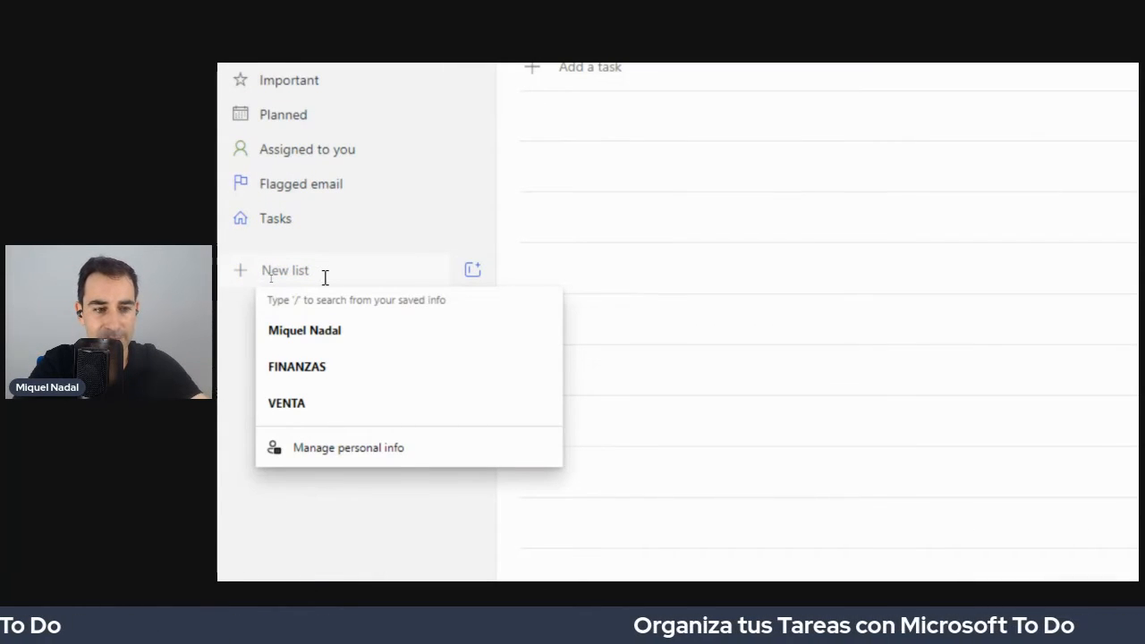
text(T)
key(BackSpace)
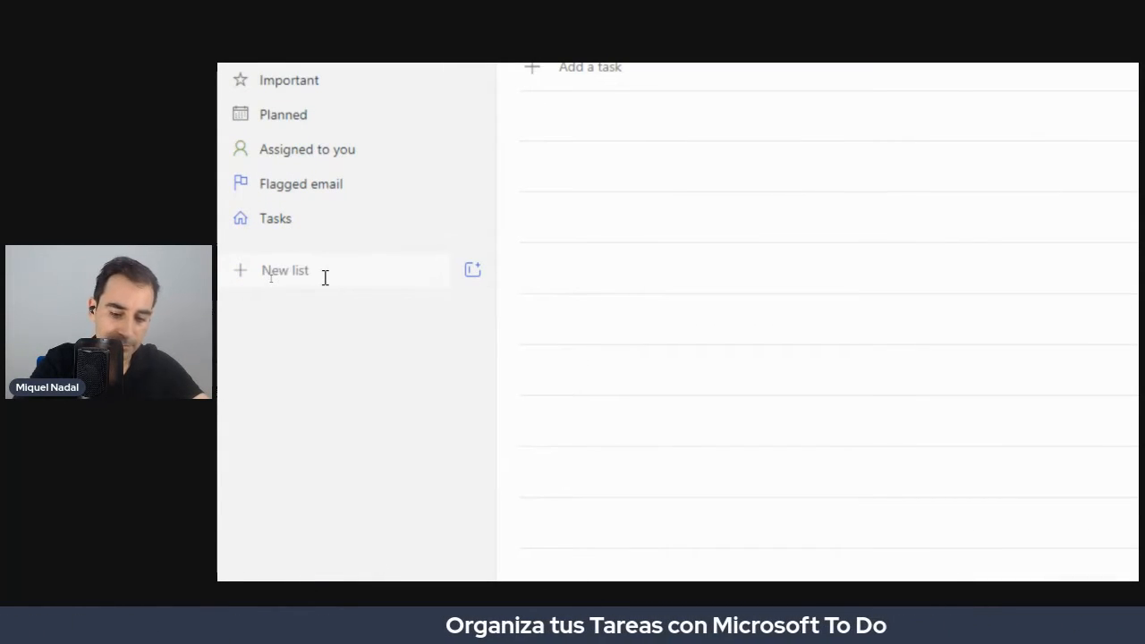
text(LISTA TAREAS)
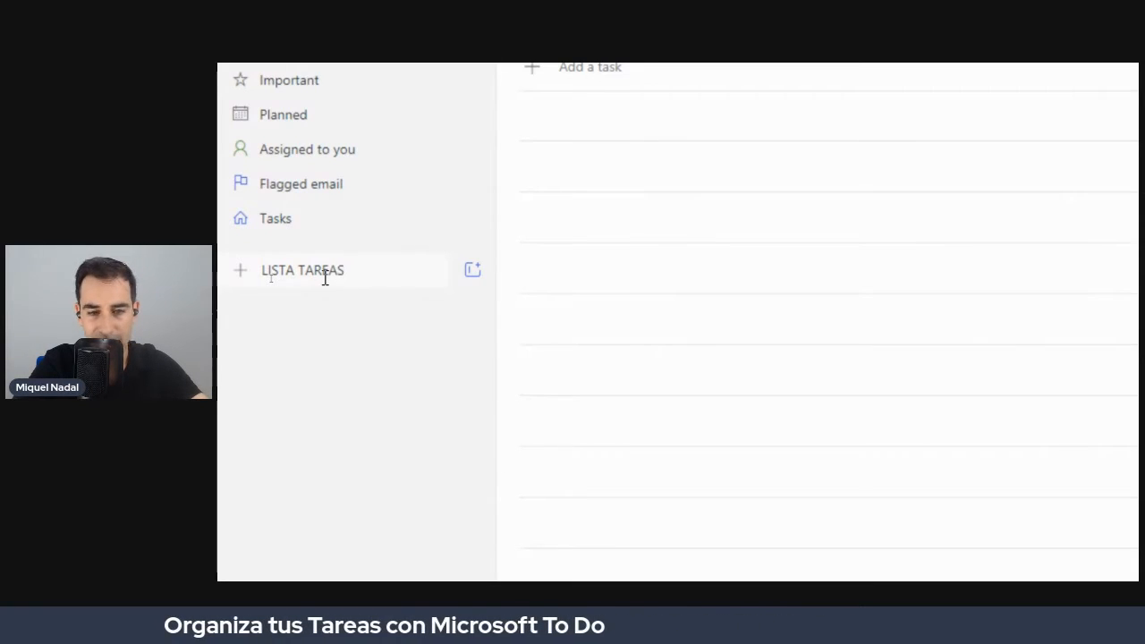
key(Return)
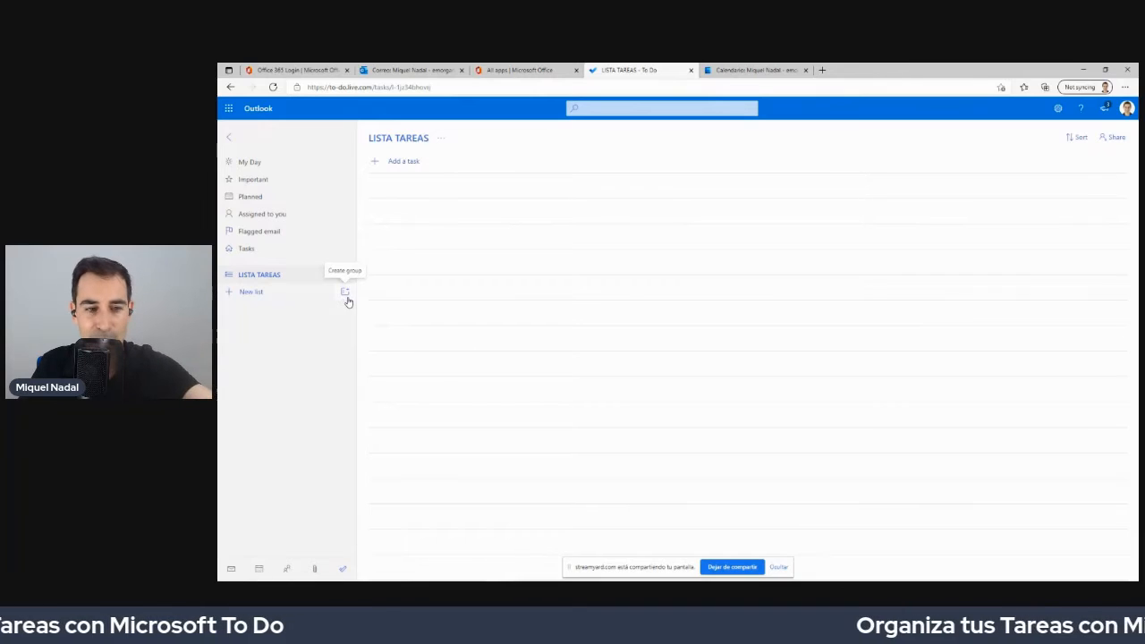
mouse_move(334, 282)
mouse_down()
mouse_move(353, 302)
mouse_move(358, 284)
mouse_move(320, 312)
mouse_up()
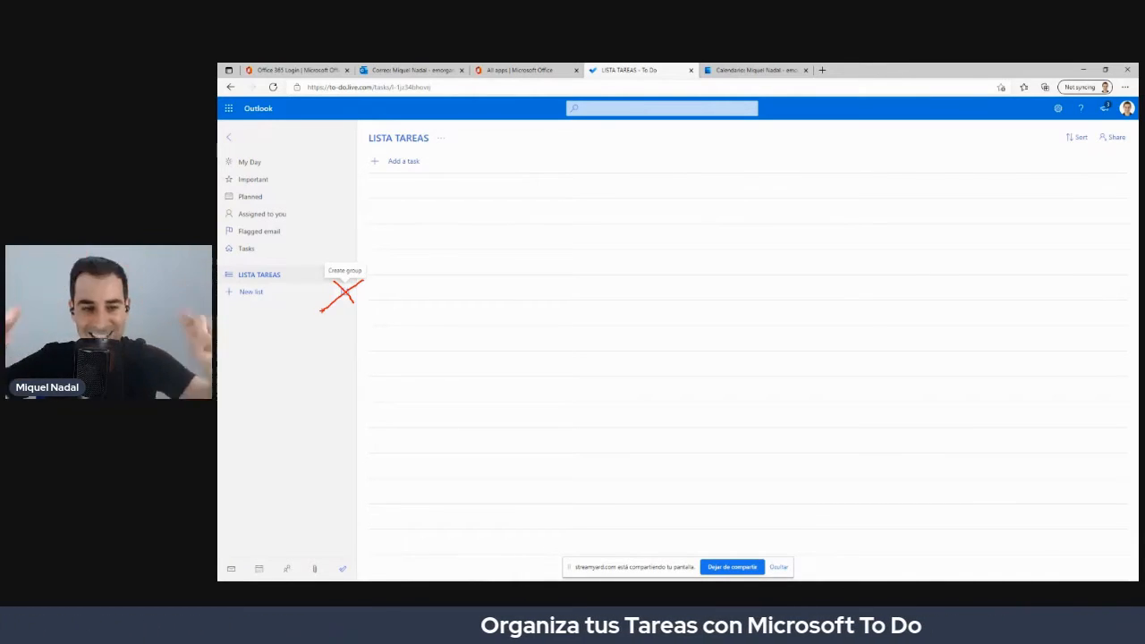
key(Escape)
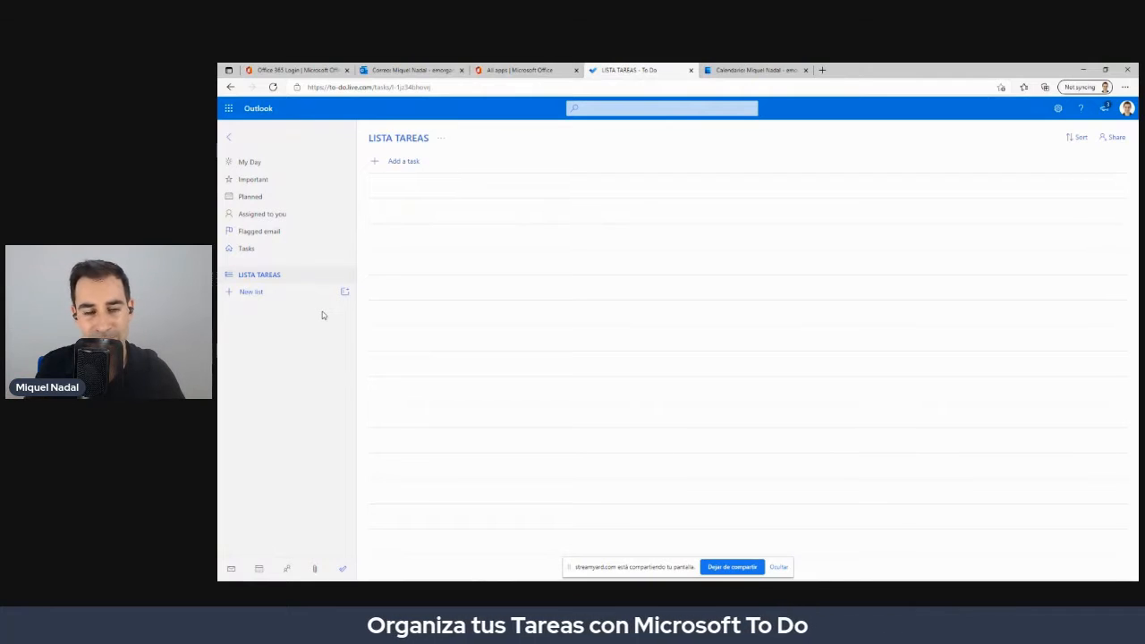
- Add the tasks Tarea 1, Tarea 2, Tarea 3 and Tarea 4 to LISTA TAREAS
click(416, 164)
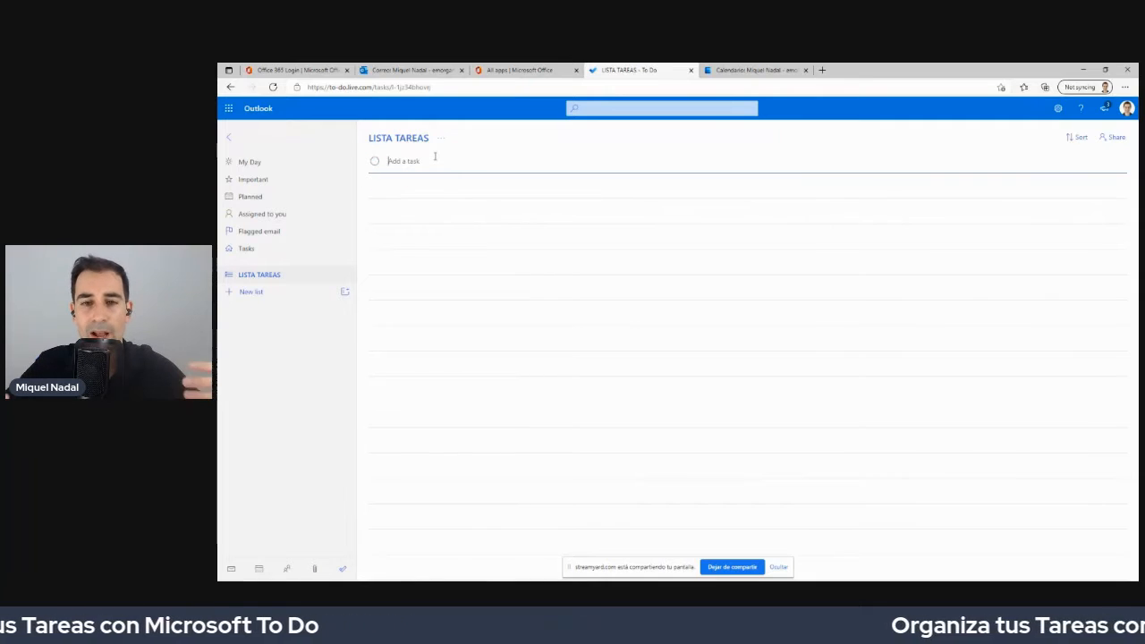
text(t)
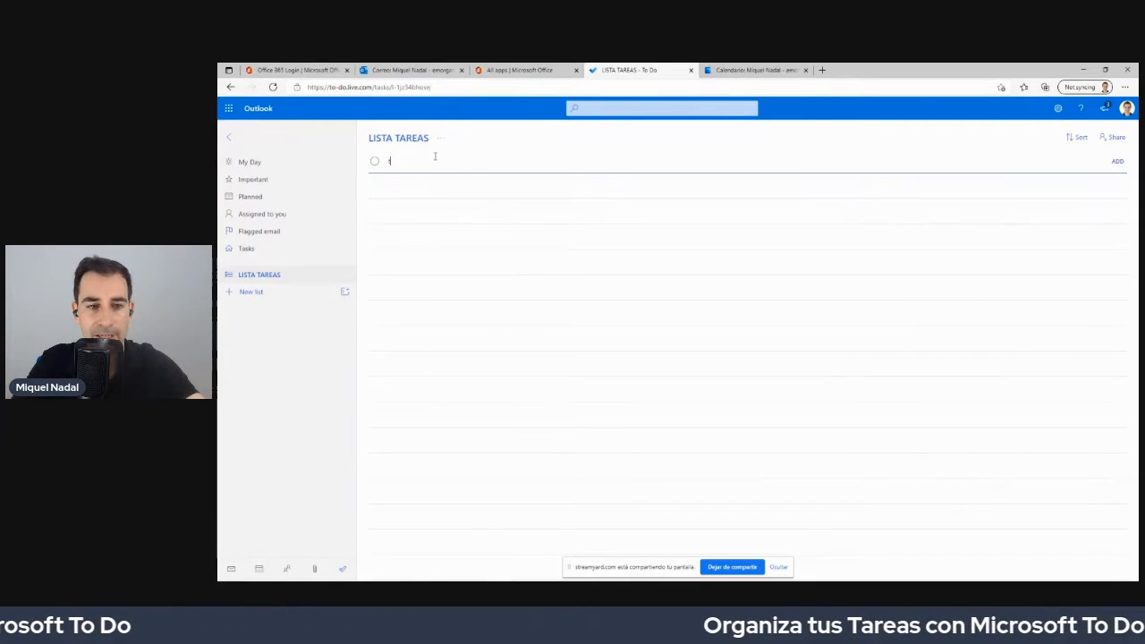
text(a)
key(BackSpace)
key(BackSpace)
text(Tarea 1)
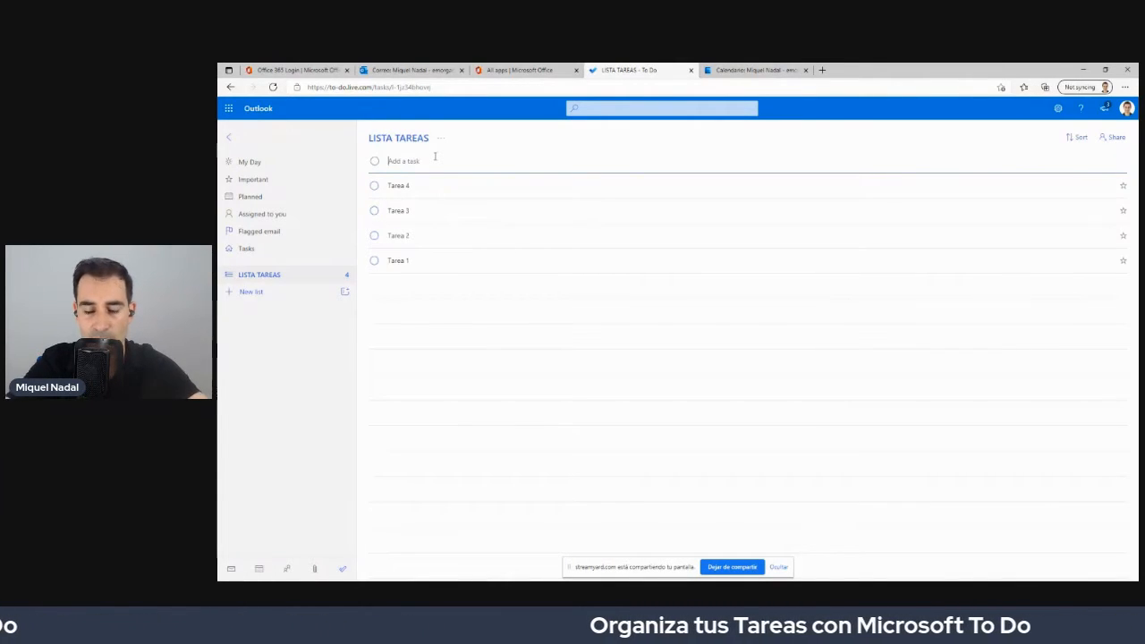
click(414, 341)
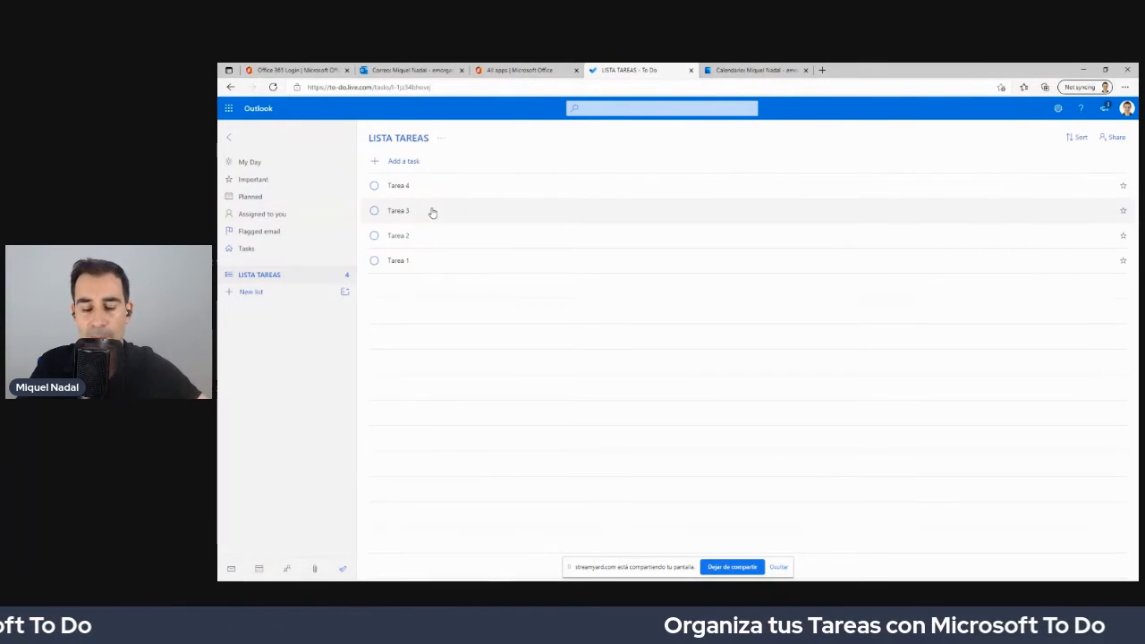
- Mark Tarea 4 as completed, and collapse and expand the Completed section
click(374, 187)
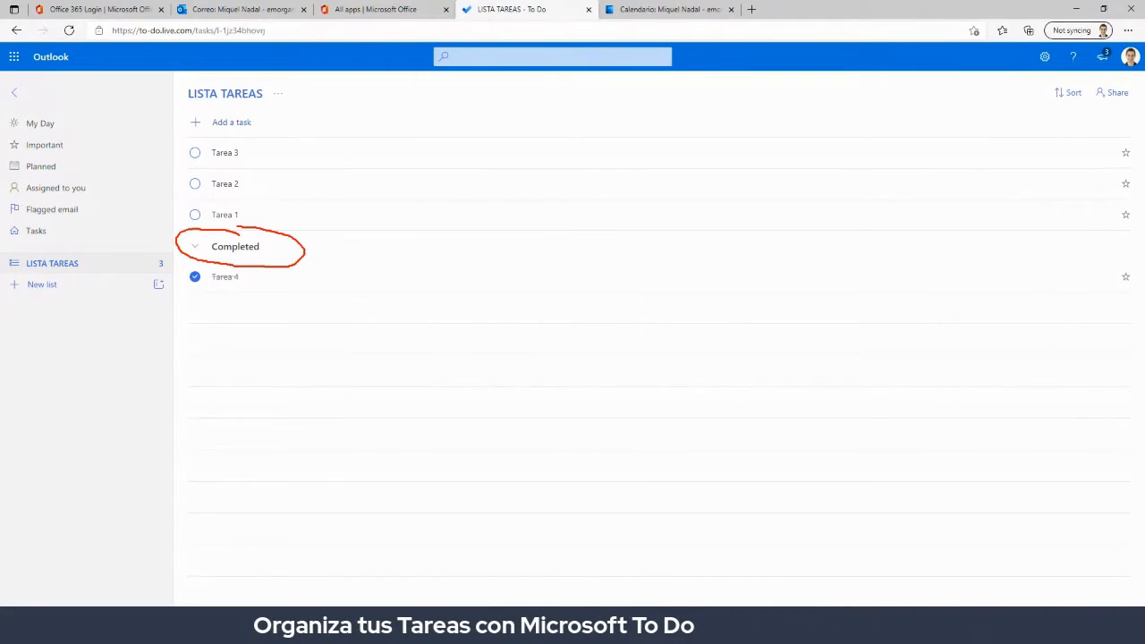
click(196, 251)
click(195, 251)
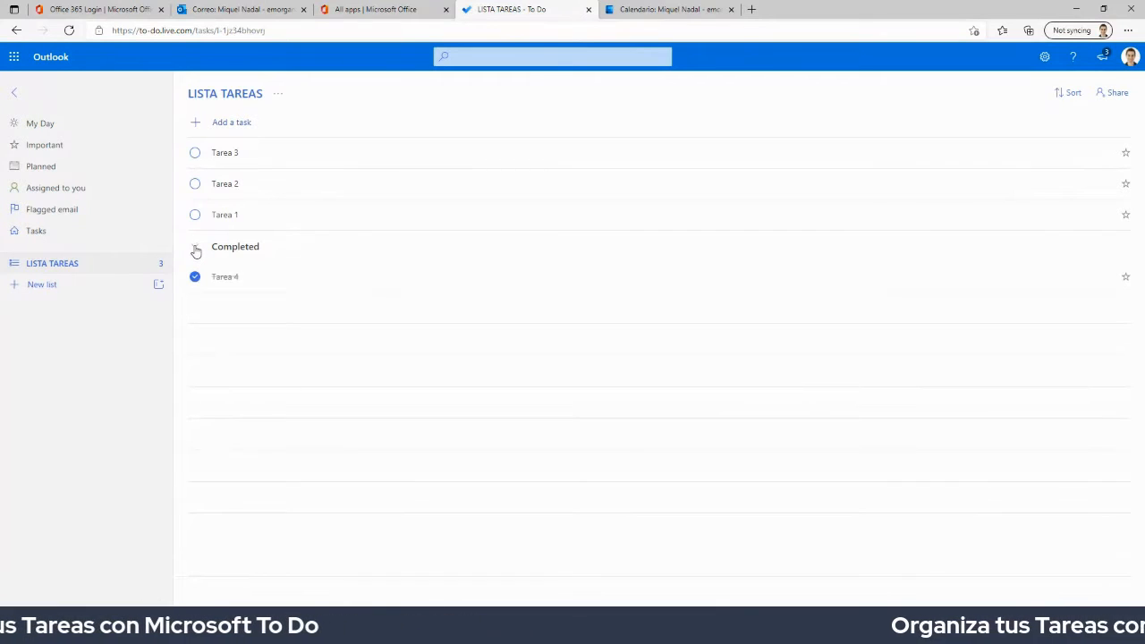
click(195, 250)
click(196, 250)
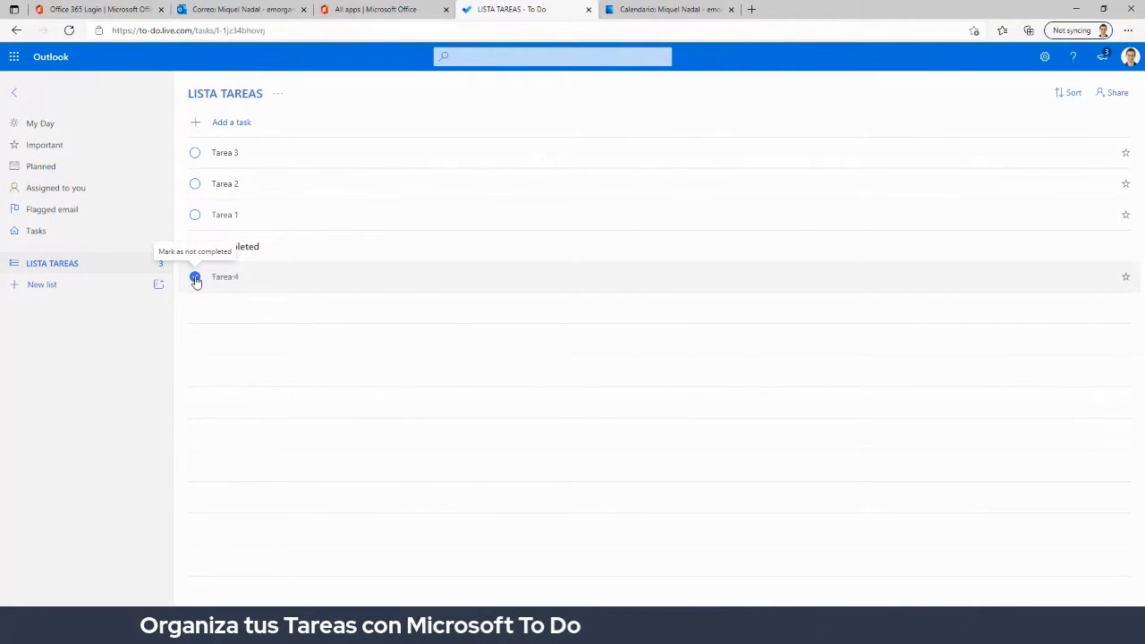
- Return Tarea 4 to the pending tasks and mark it as completed again
click(195, 278)
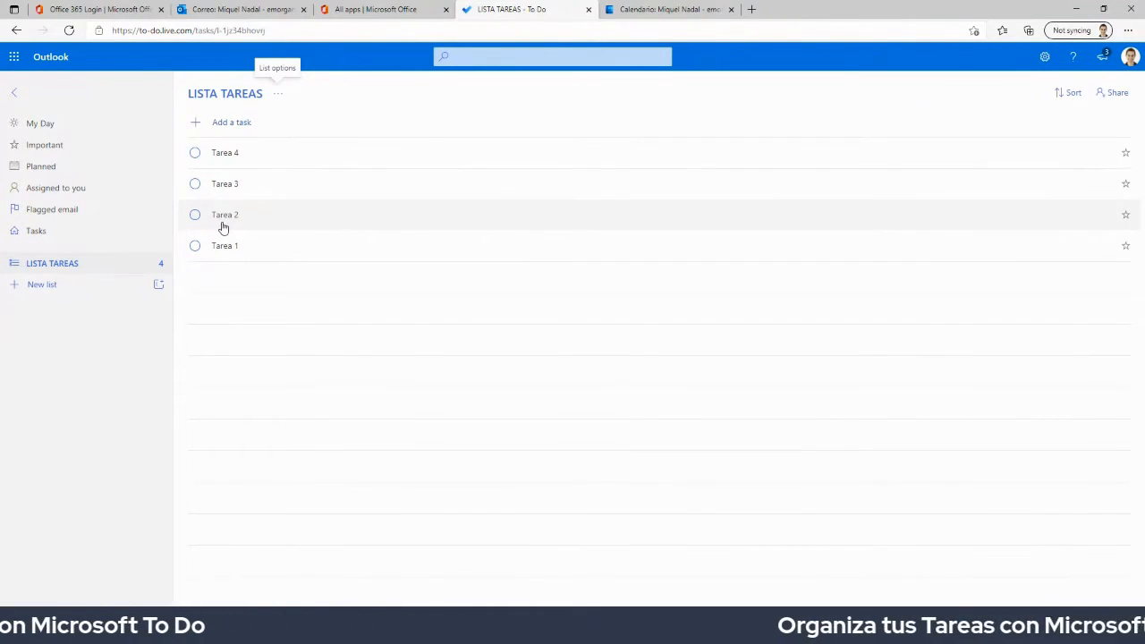
click(195, 153)
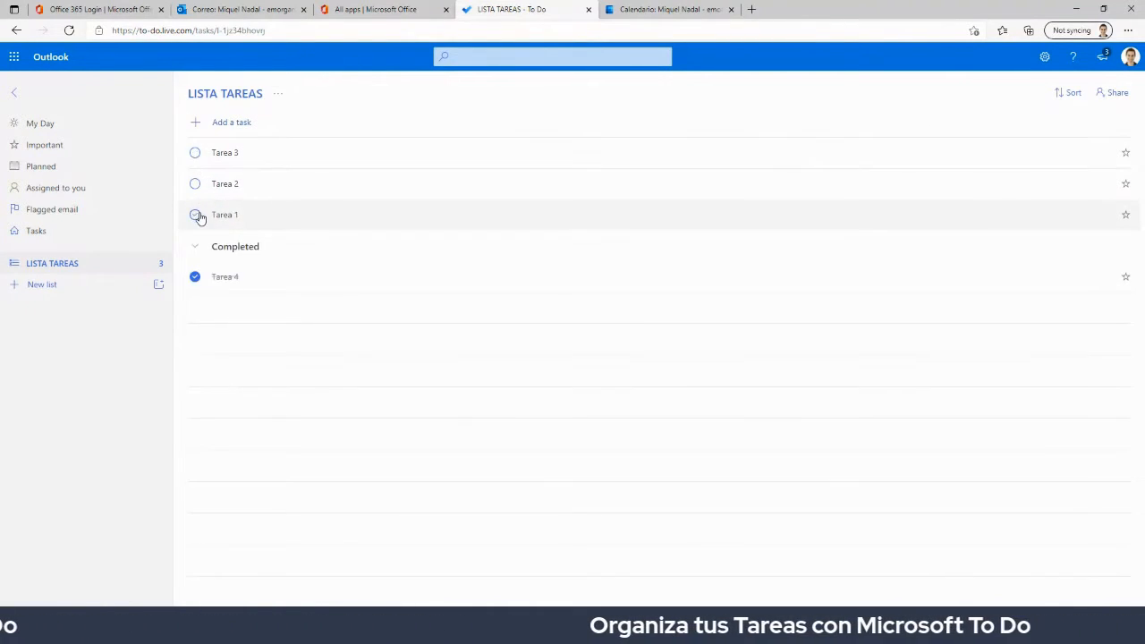
- Permanently delete the completed task Tarea 4 from LISTA TAREAS
right_click(222, 278)
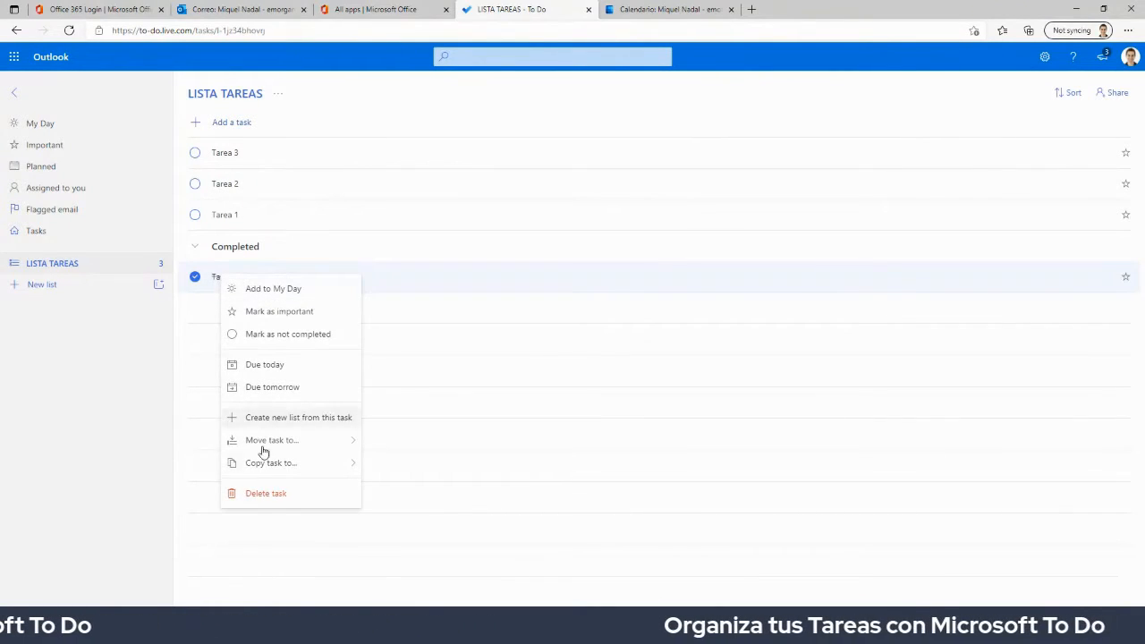
click(253, 499)
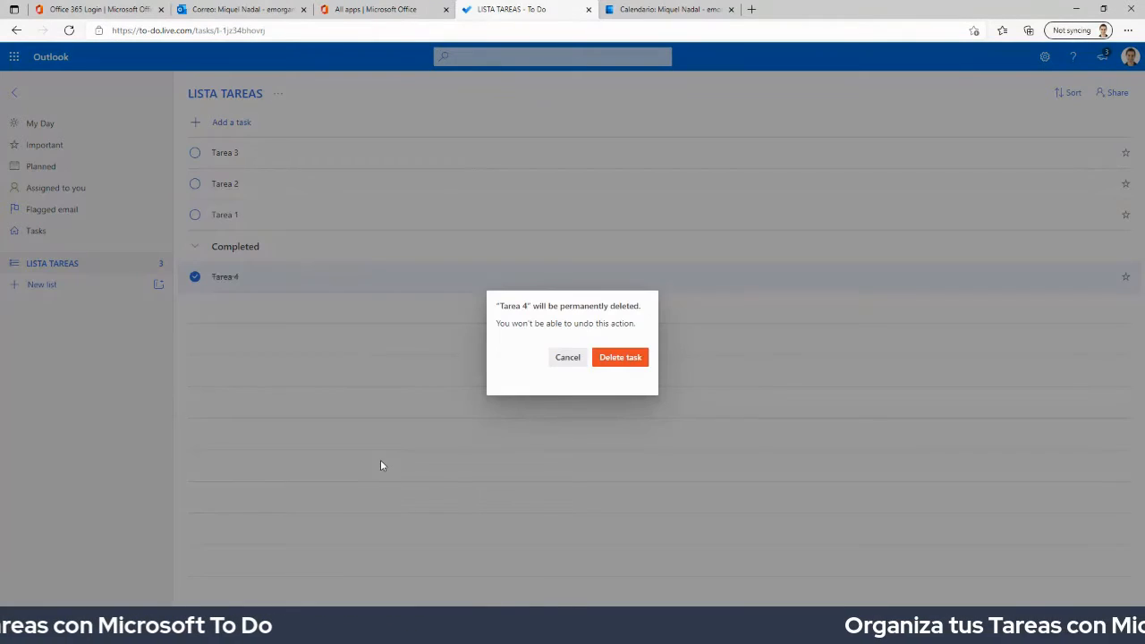
click(624, 363)
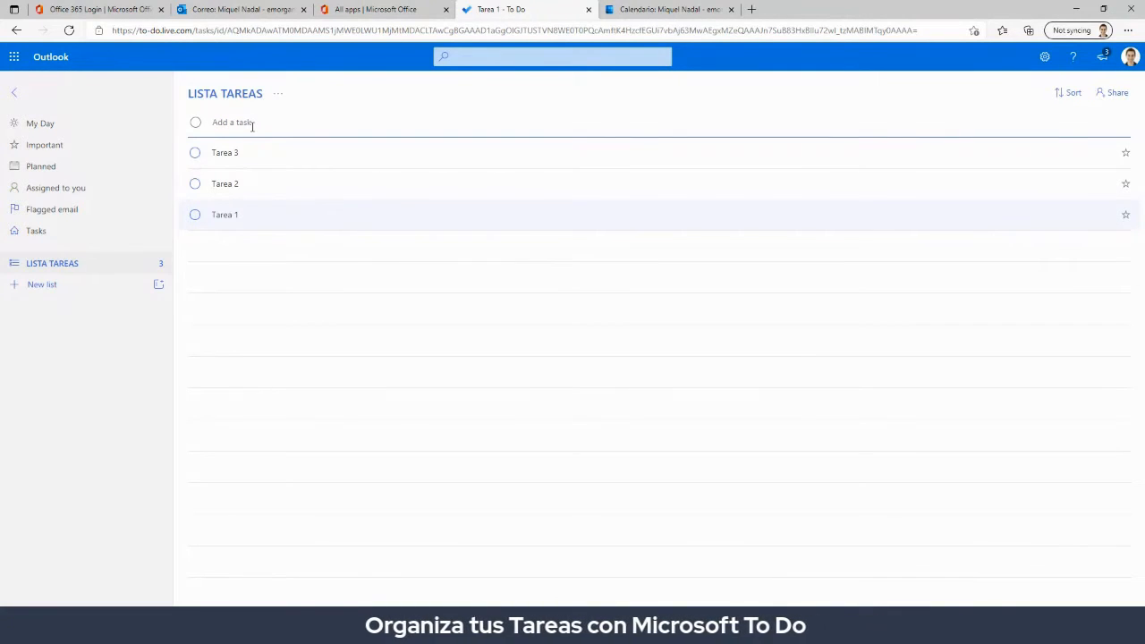
key(Print)
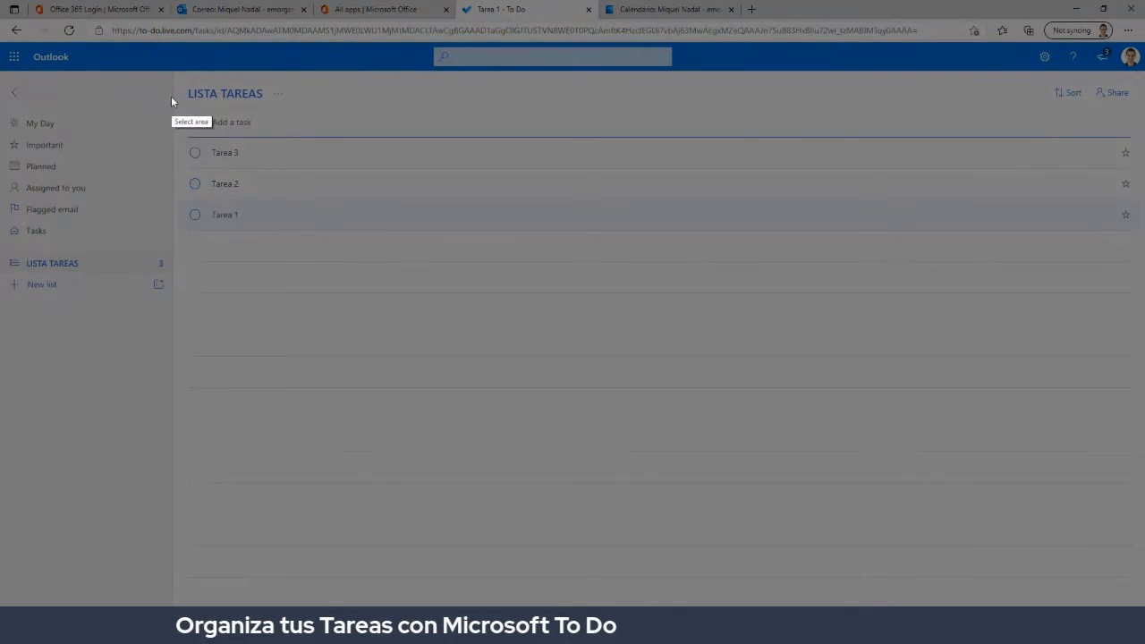
drag(171, 96, 341, 147)
key(Escape)
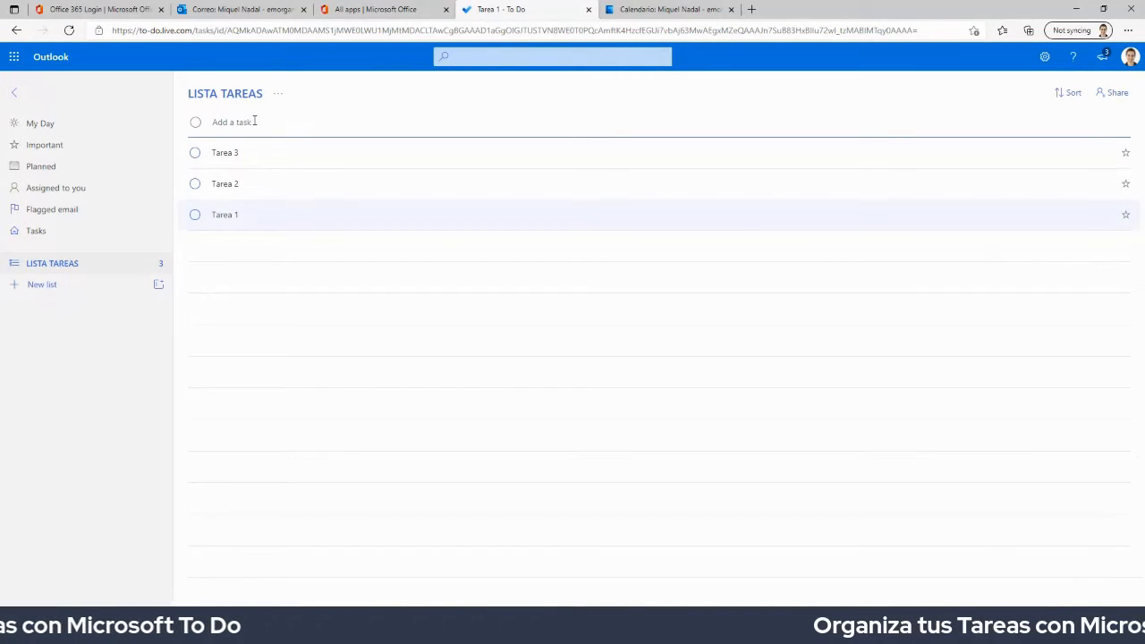
- Add the task SEMANA EN CURSO to LISTA TAREAS
text(S)
text(EWMA)
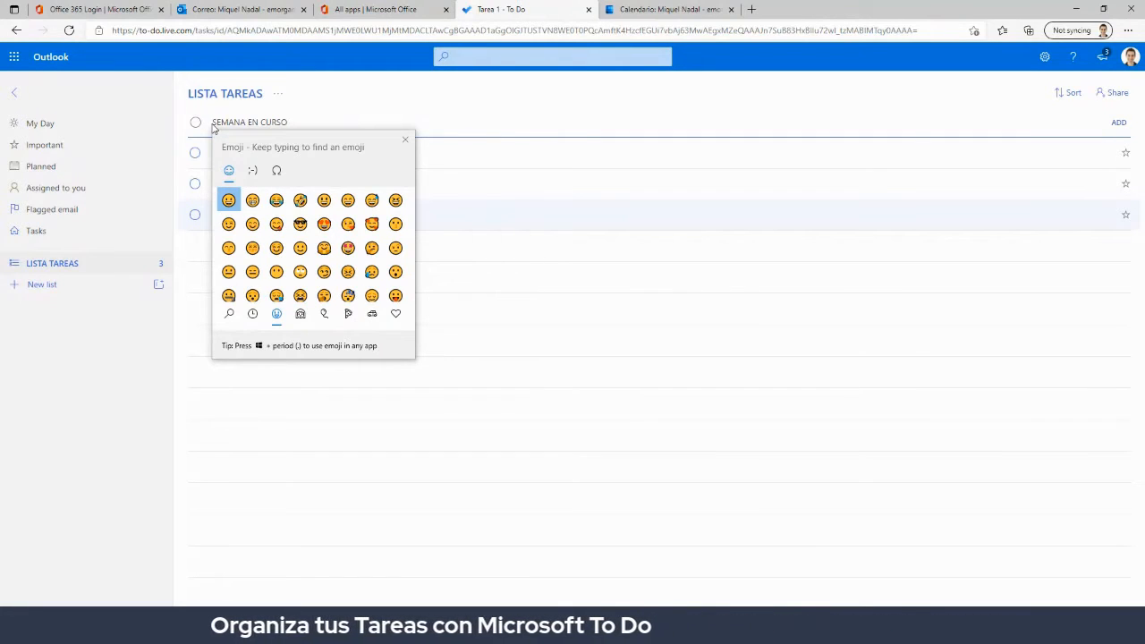
- Look through the emoji picker for a symbol to mark the task title, and close it
scroll(303, 271, down, 15)
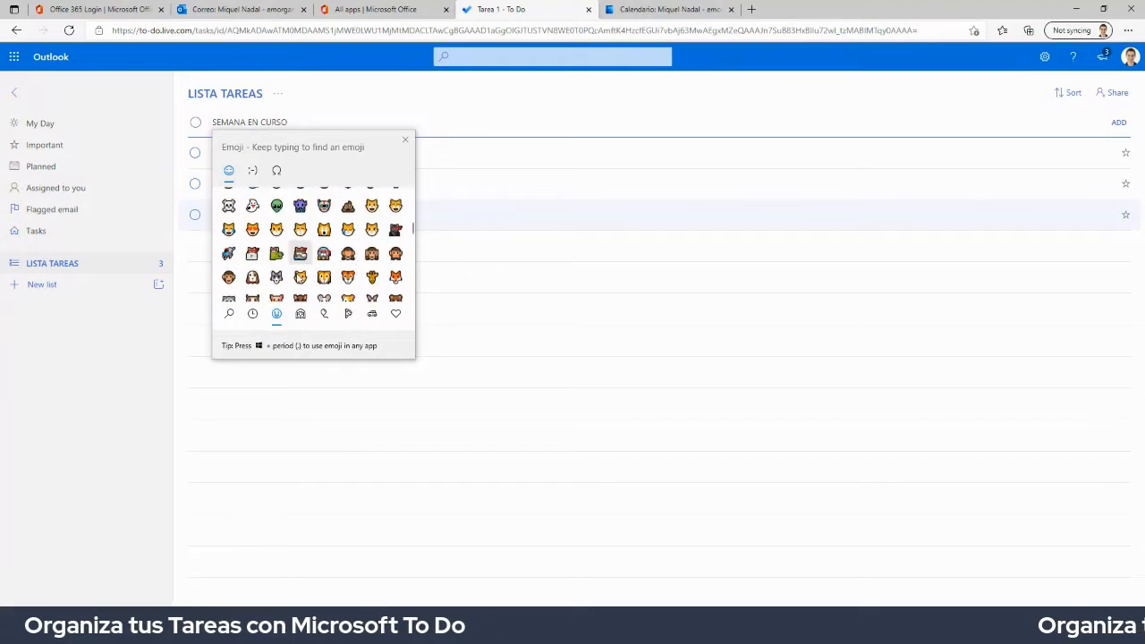
scroll(286, 295, down, 10)
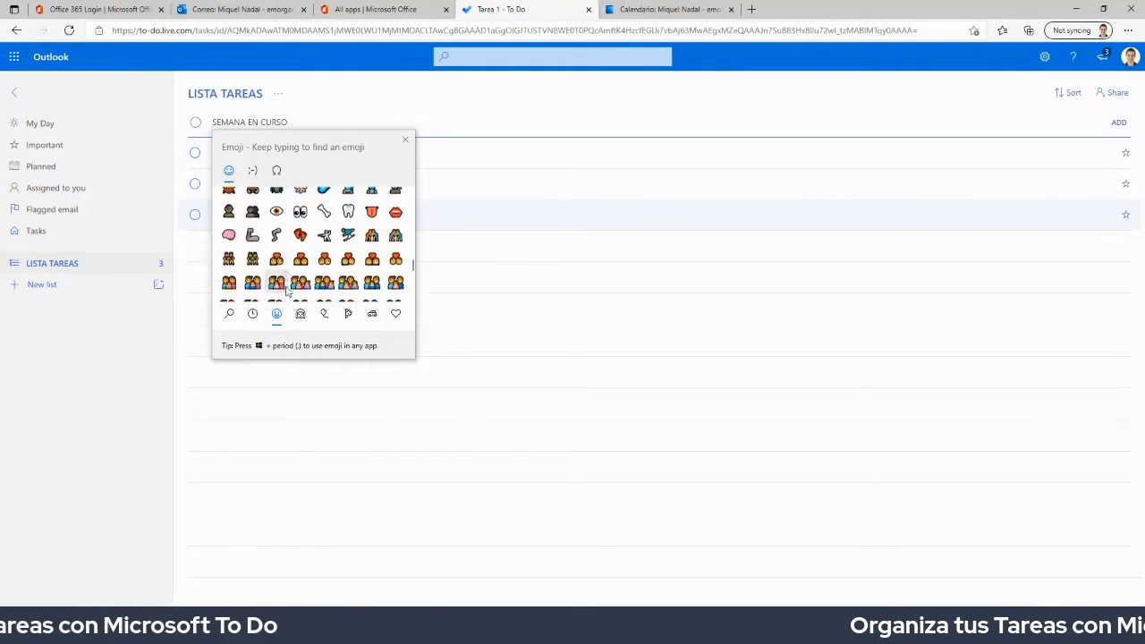
scroll(286, 295, up, 6)
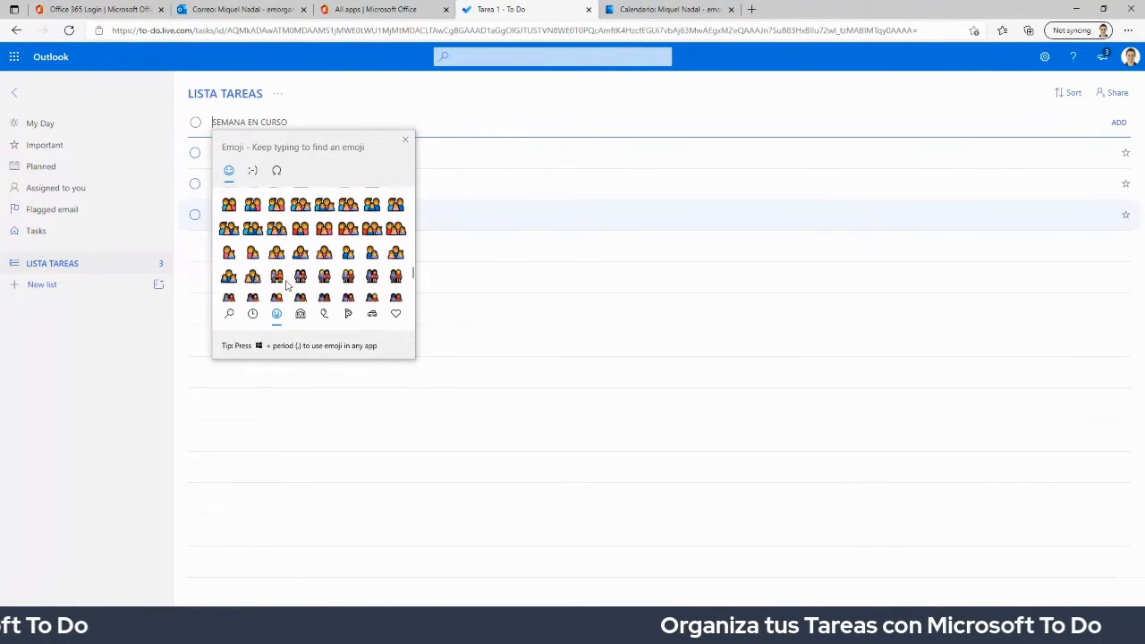
scroll(286, 284, up, 6)
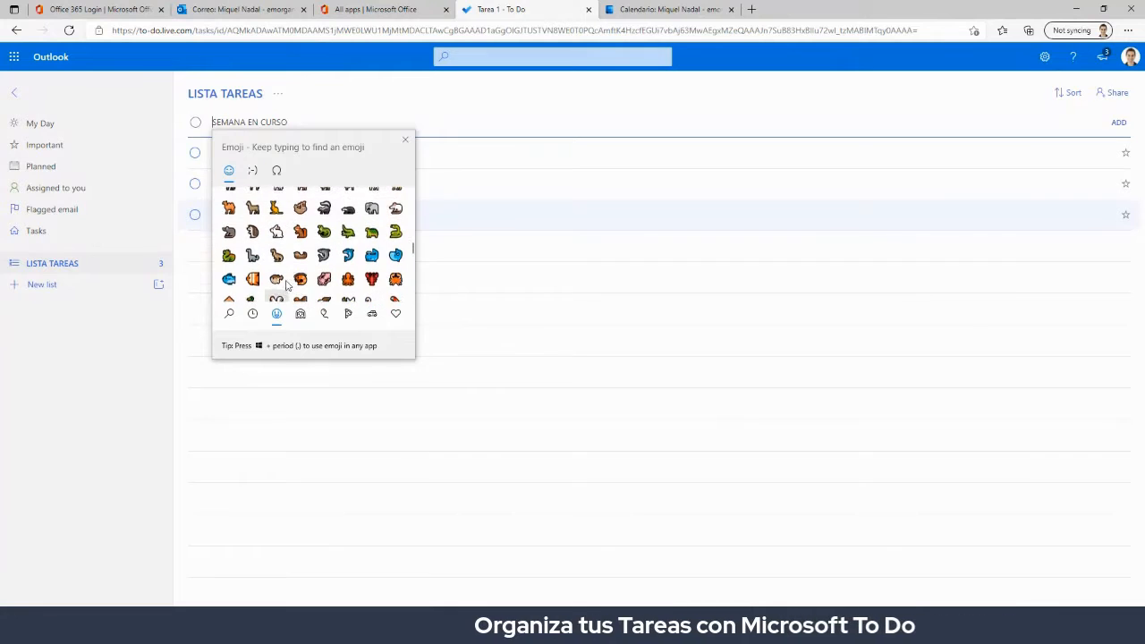
scroll(286, 284, up, 8)
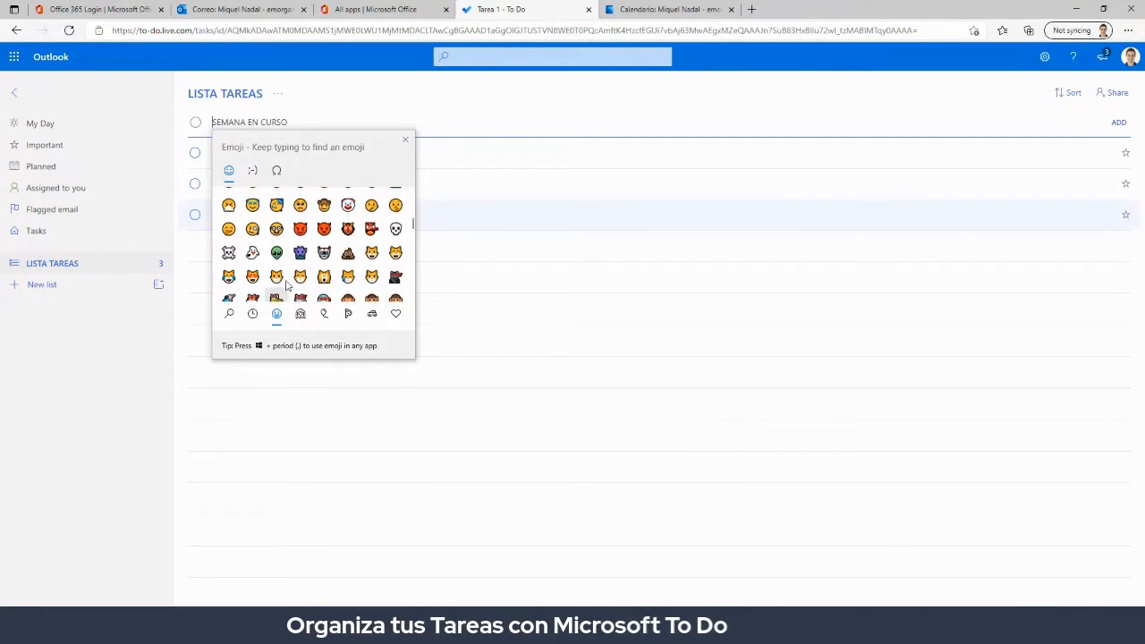
scroll(286, 284, up, 3)
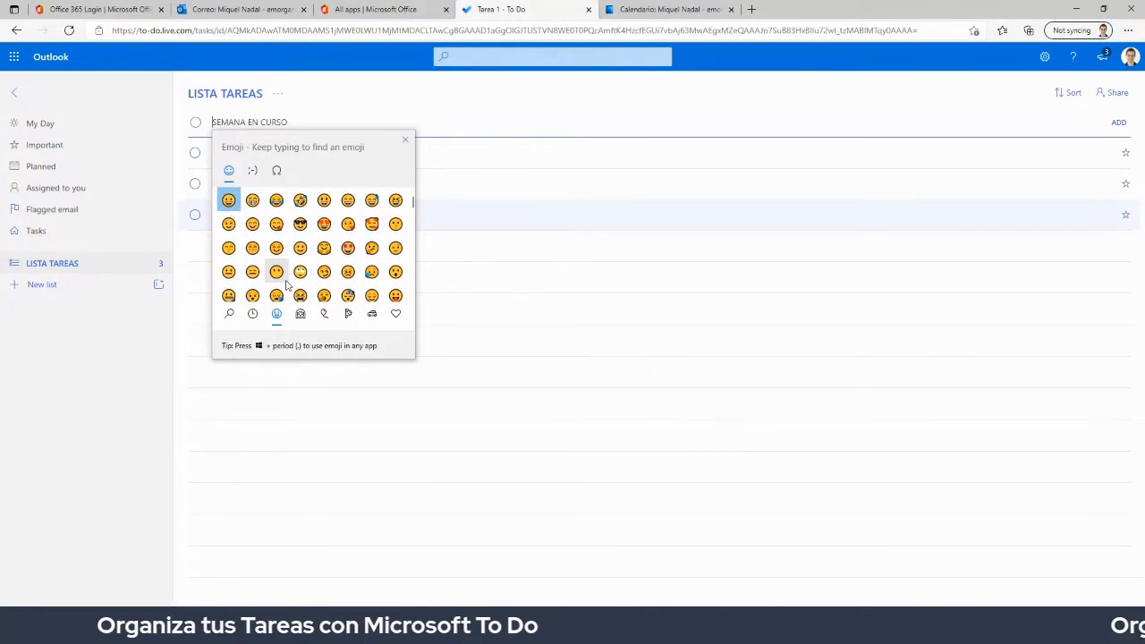
click(405, 141)
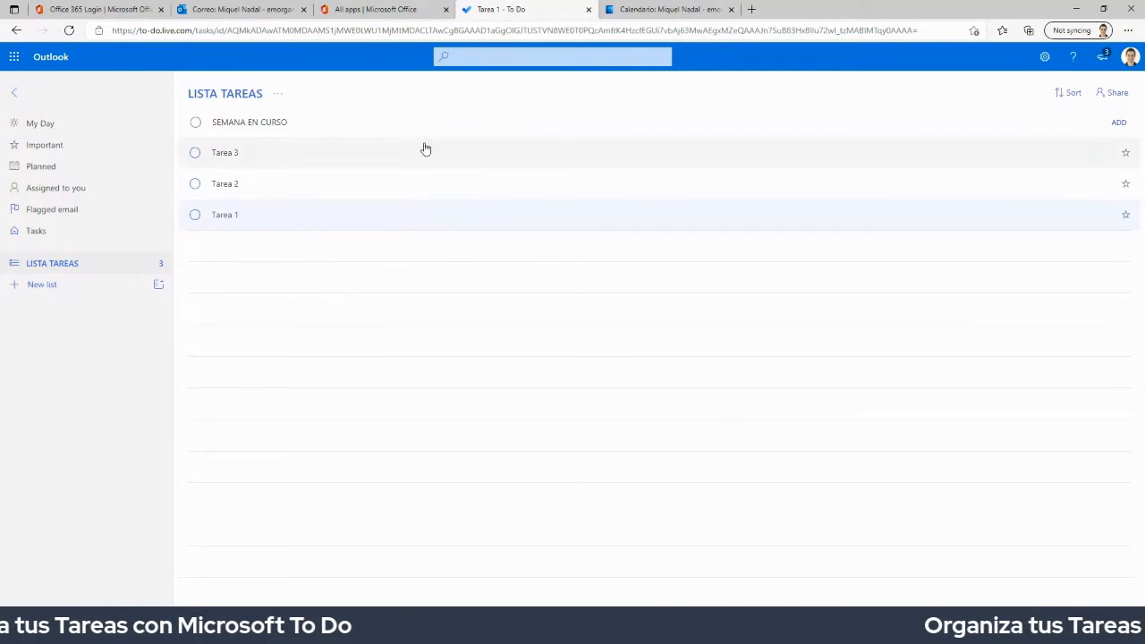
- Open the Piliapp page Símbolos para Twitter in a new browser tab and pick a blue arrow symbol from the Símbolos section
click(756, 9)
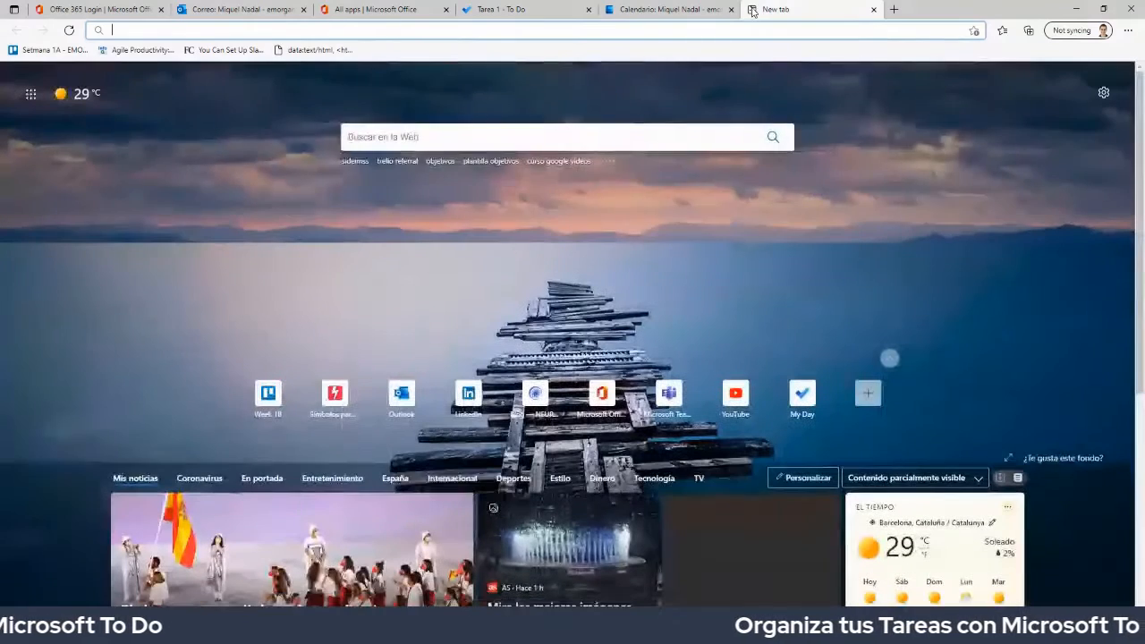
text(s)
click(120, 141)
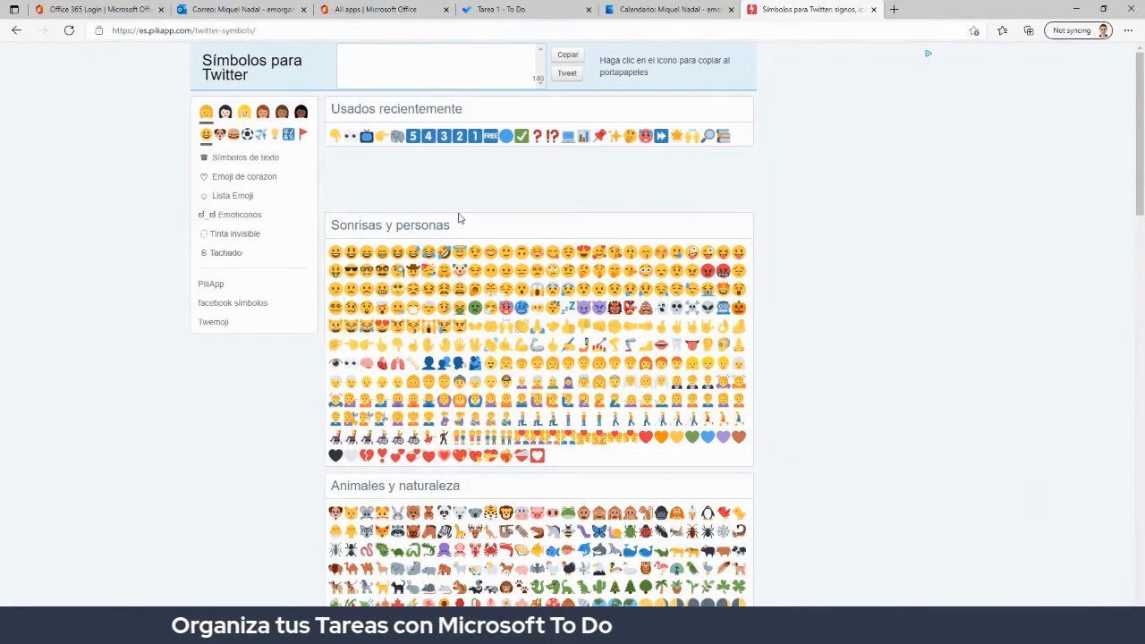
scroll(458, 218, down, 15)
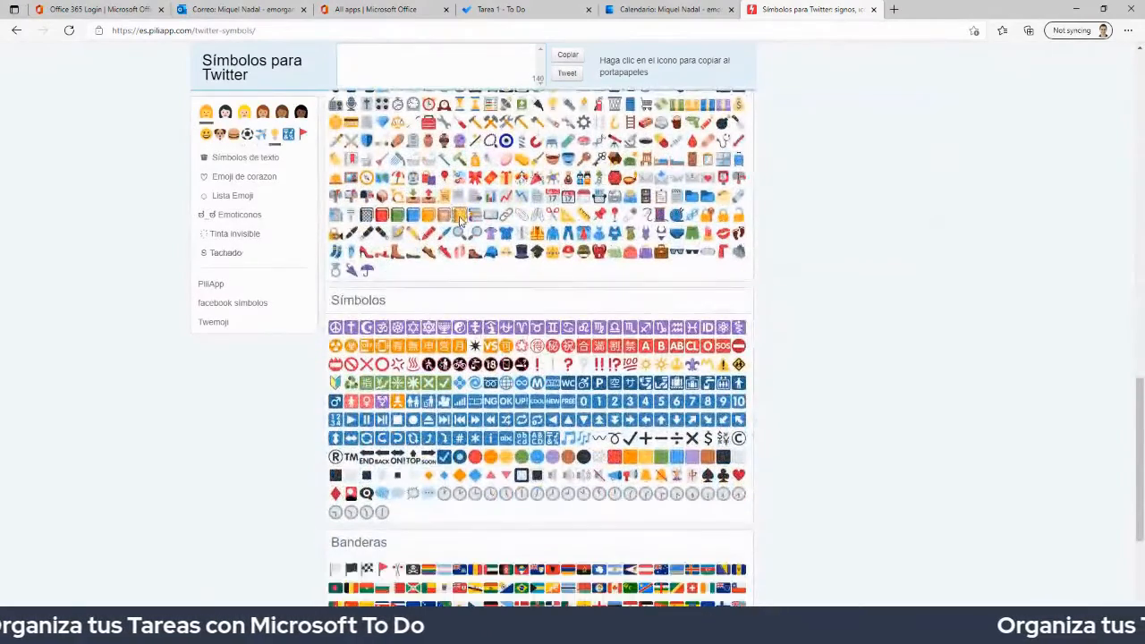
click(598, 424)
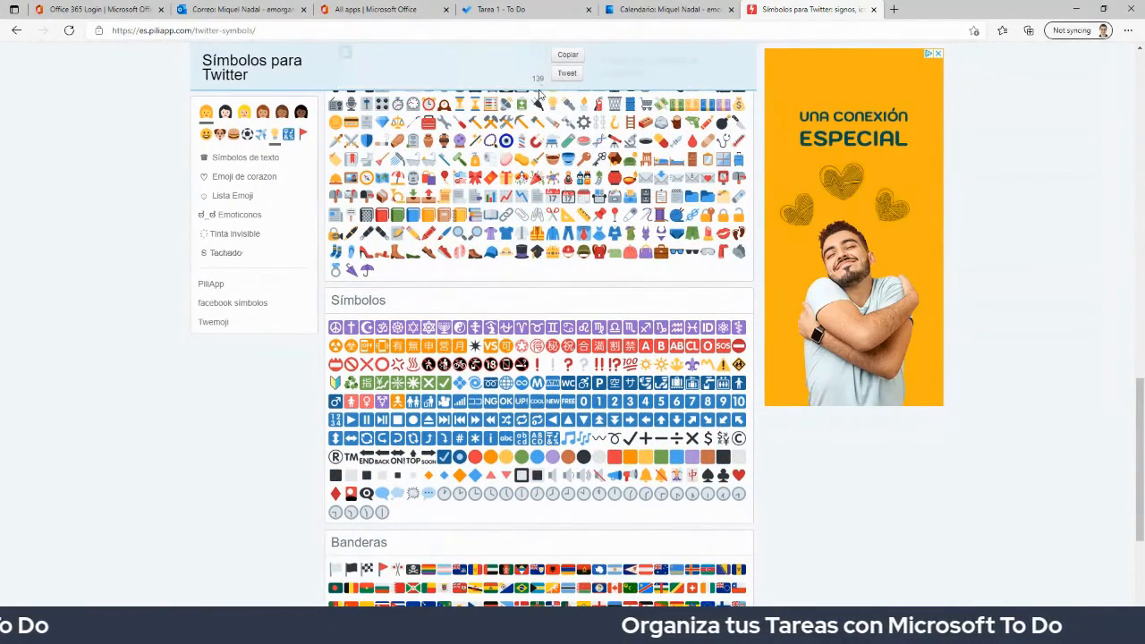
- Return to To Do and paste the copied arrow symbol before and after the title of the task SEMANA EN CURSO
click(498, 10)
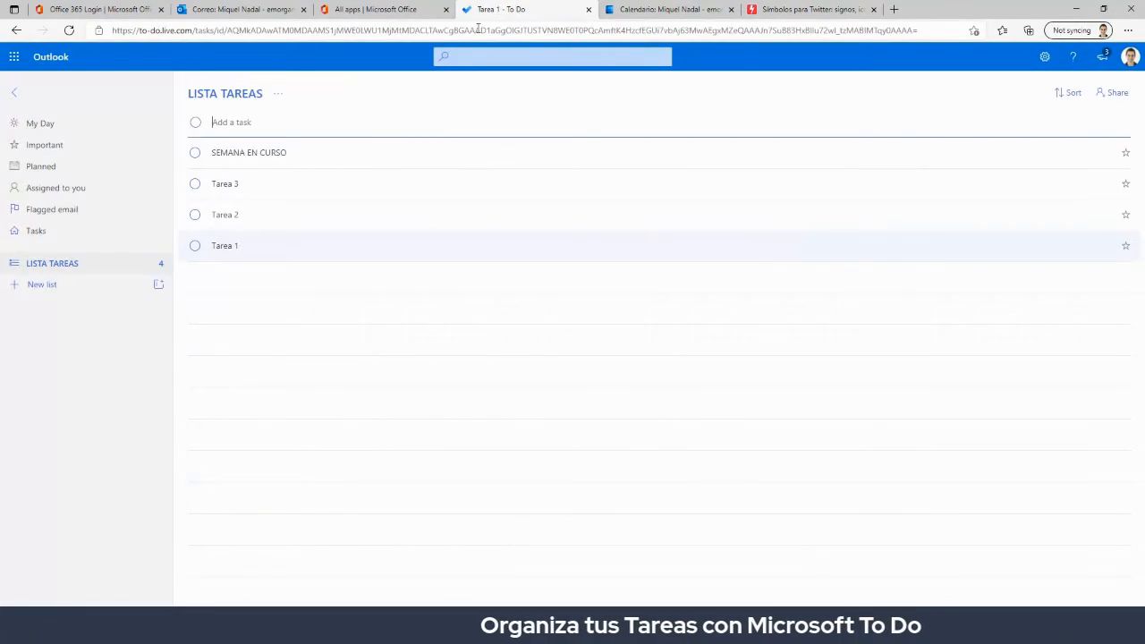
click(281, 154)
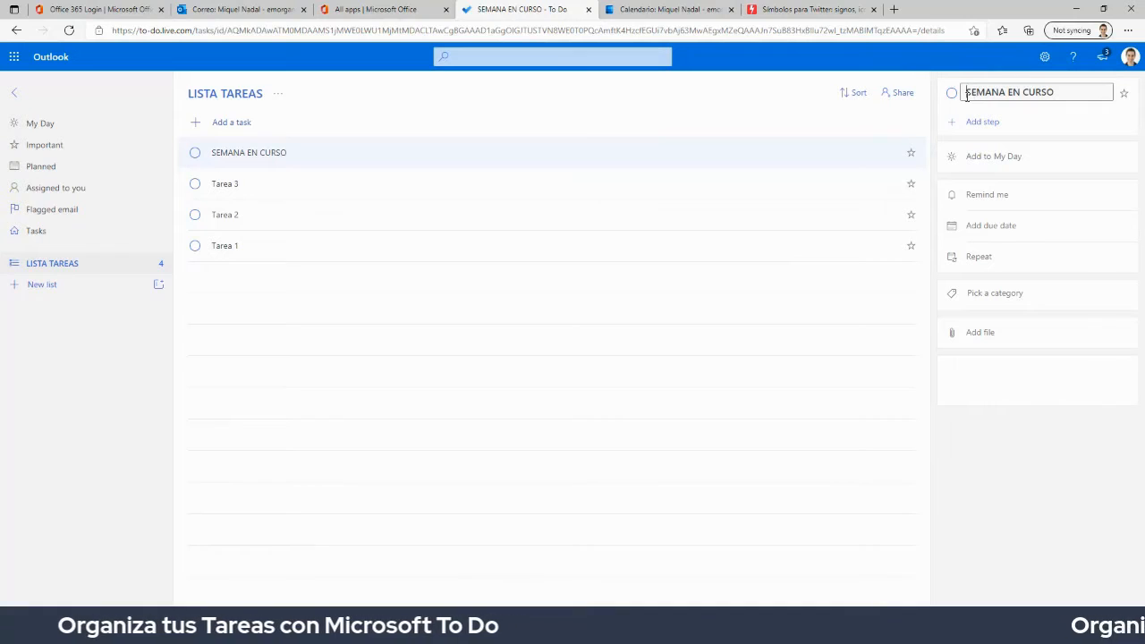
key(ctrl+v)
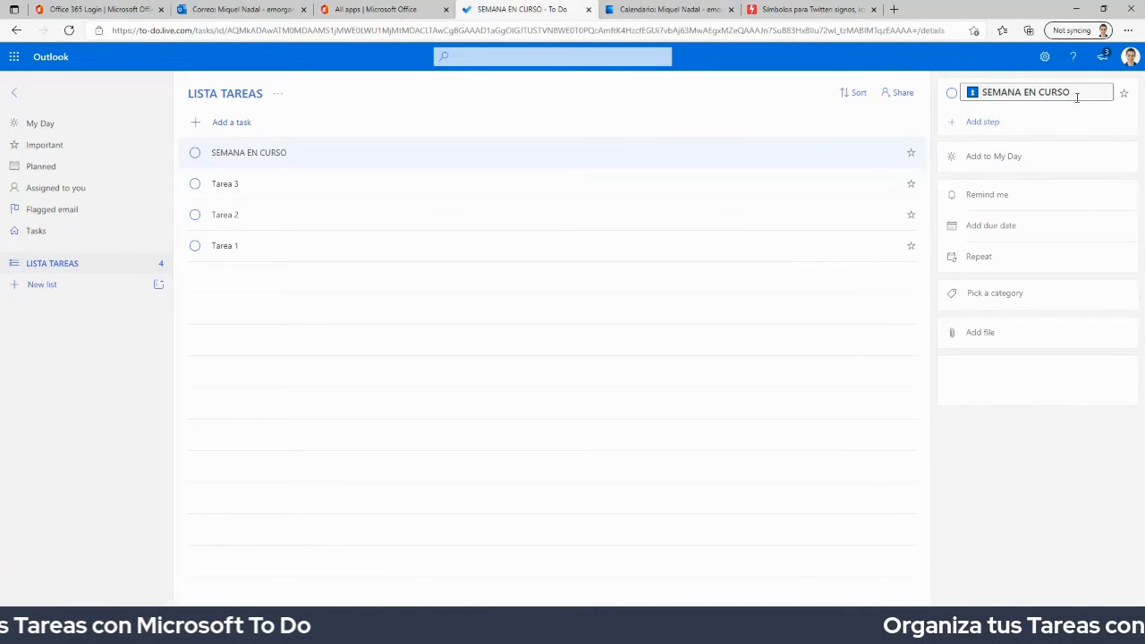
key(ctrl+v)
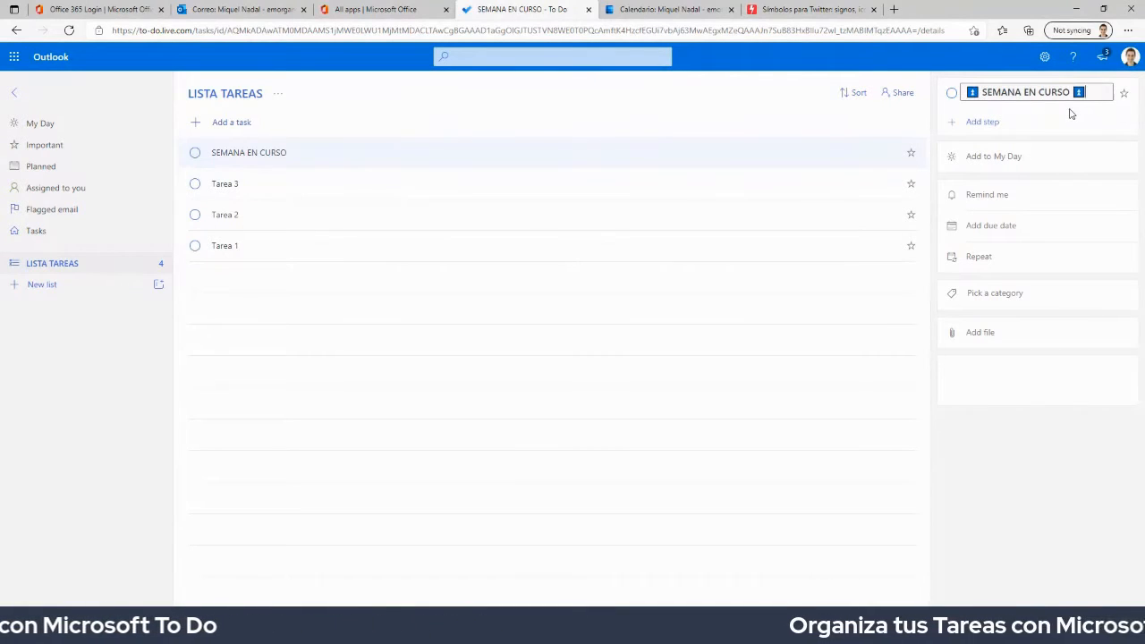
click(744, 114)
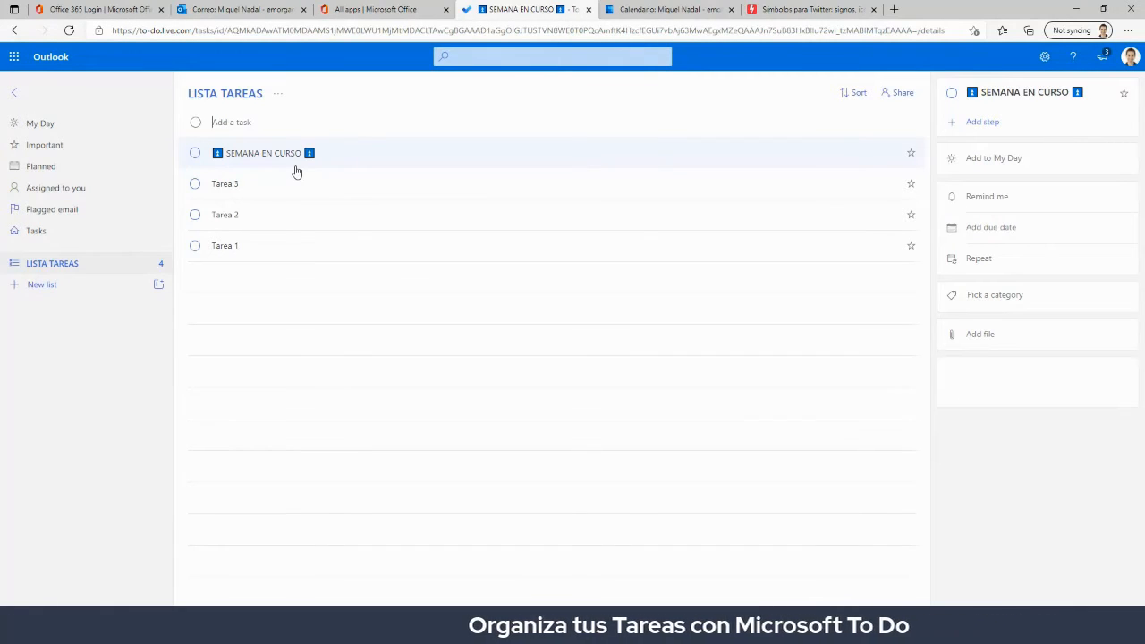
- Reorder LISTA TAREAS so the tasks run Tarea 2, Tarea 1, Tarea 3, SEMANA EN CURSO
drag(272, 155, 259, 228)
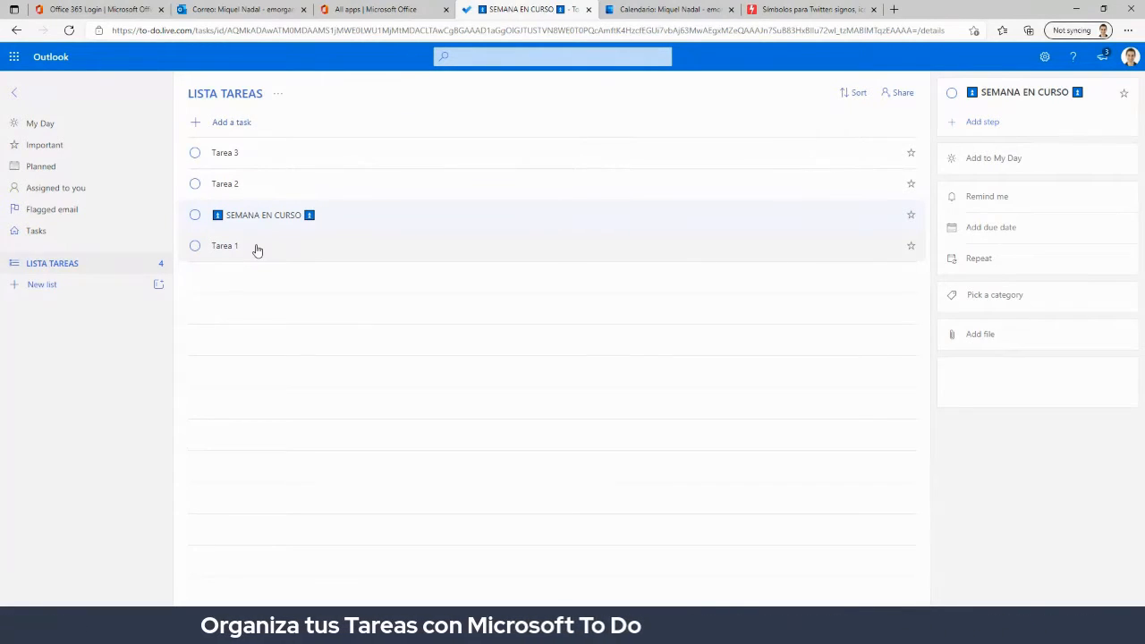
click(225, 184)
drag(224, 185, 243, 228)
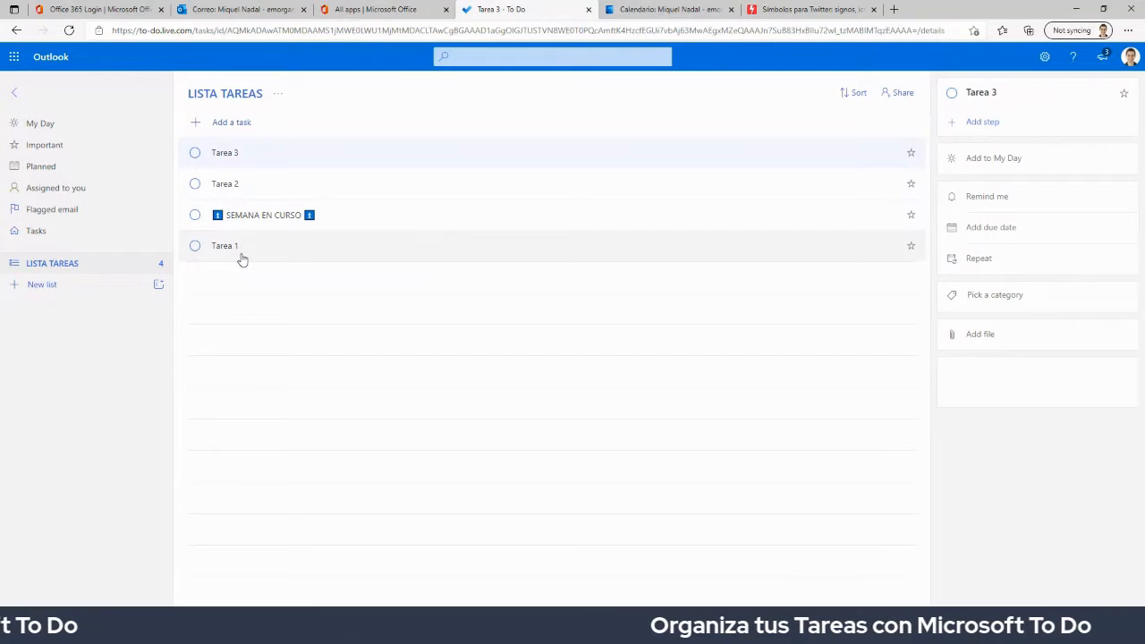
drag(242, 258, 248, 203)
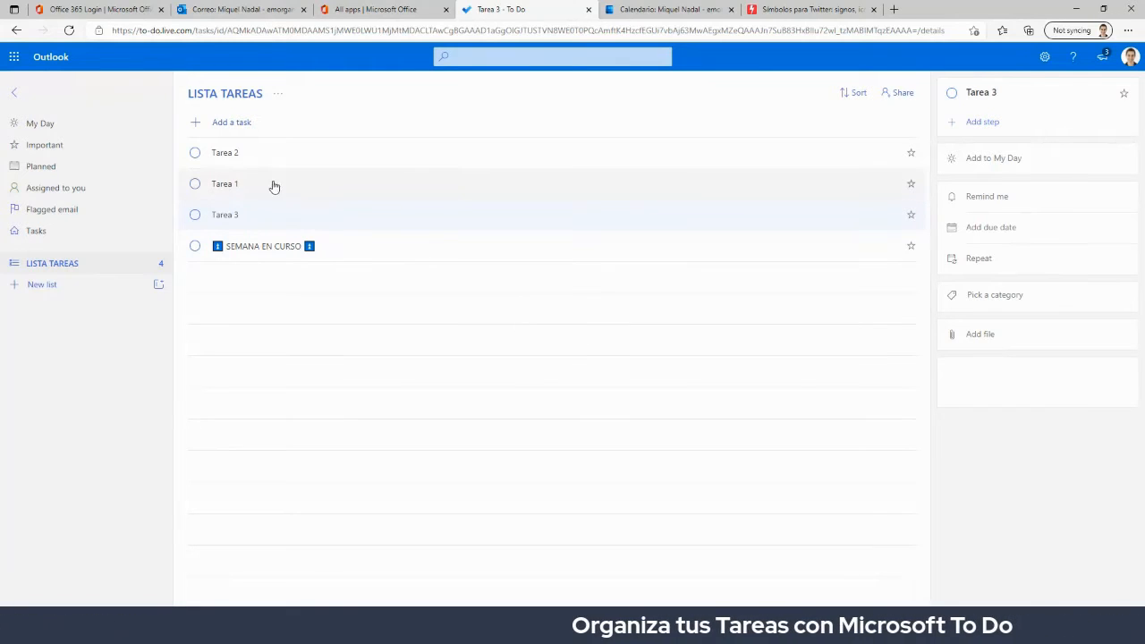
- Open the details of Tarea 2 and review the available task options
click(229, 153)
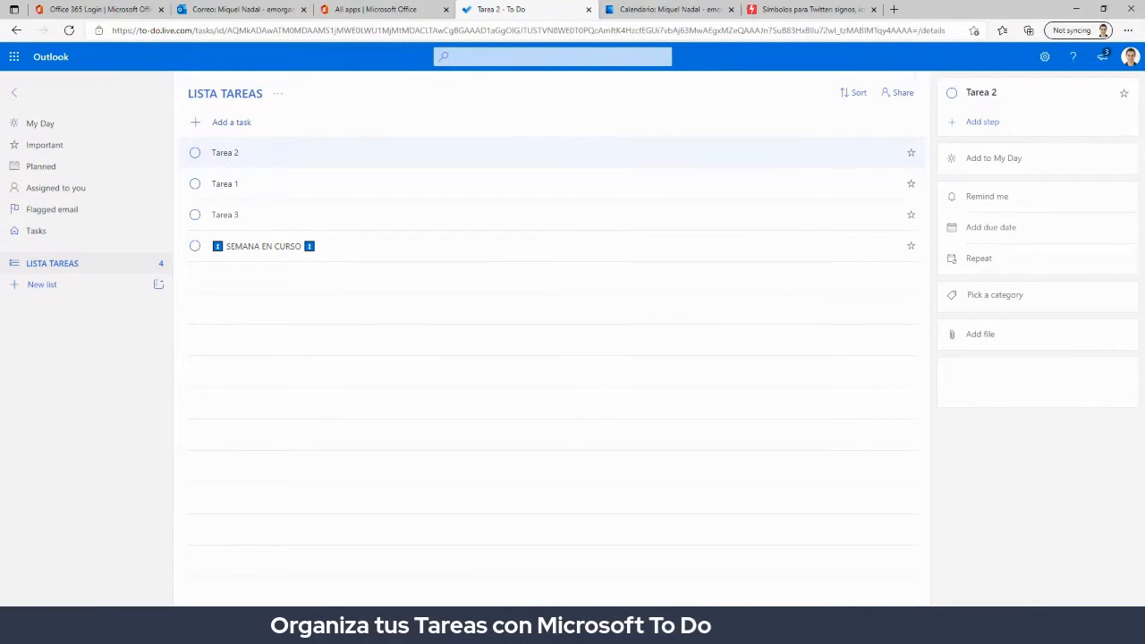
mouse_move(1021, 77)
mouse_down()
mouse_move(882, 394)
mouse_move(1023, 507)
mouse_move(1143, 304)
mouse_move(1042, 89)
mouse_up()
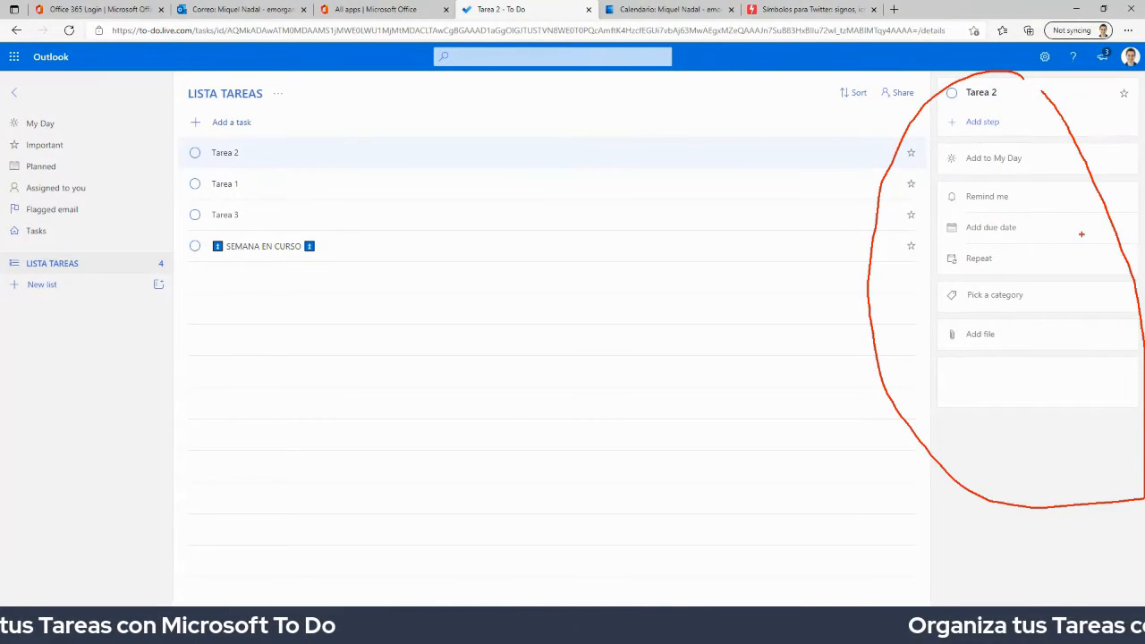
key(Escape)
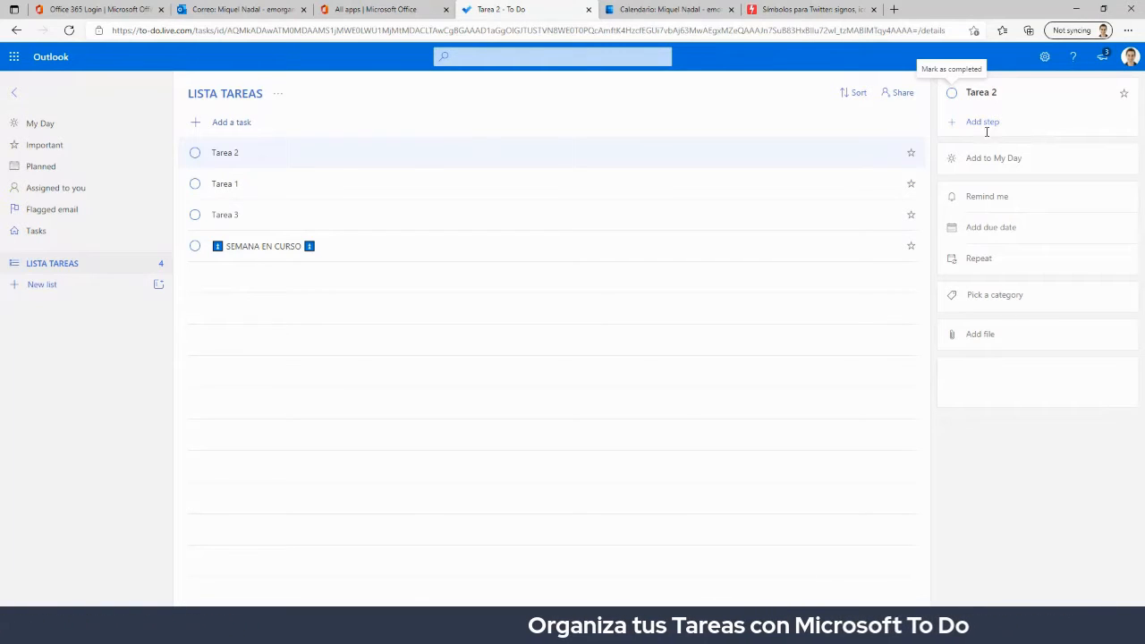
- Add the step Cliente to Tarea 2
click(985, 130)
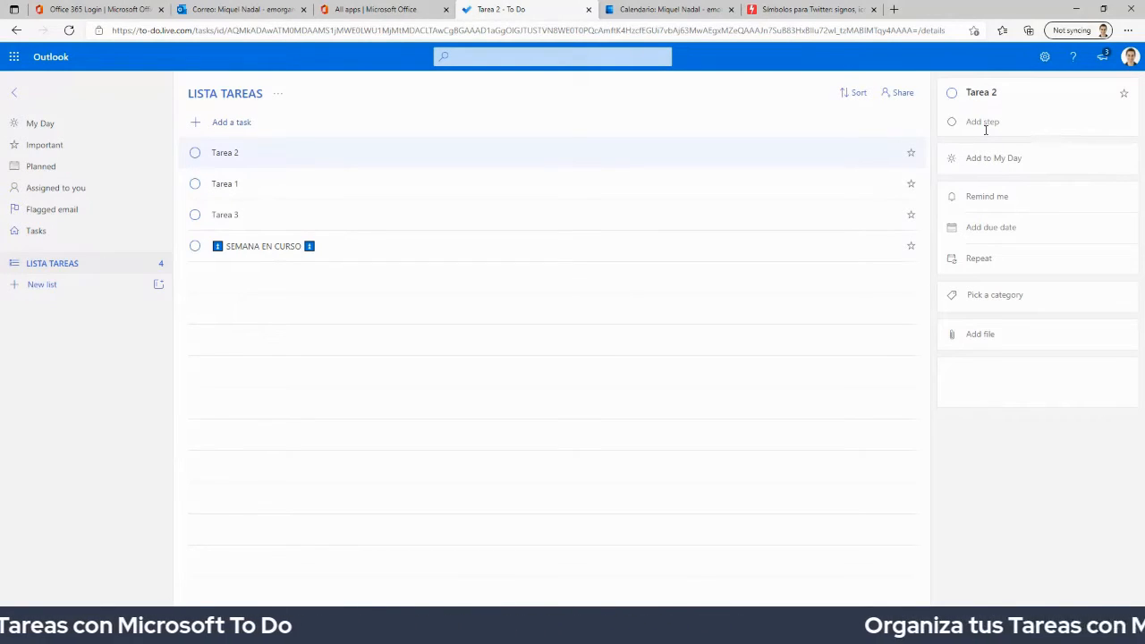
text(cURSO)
key(BackSpace)
key(BackSpace)
key(BackSpace)
key(BackSpace)
text(C)
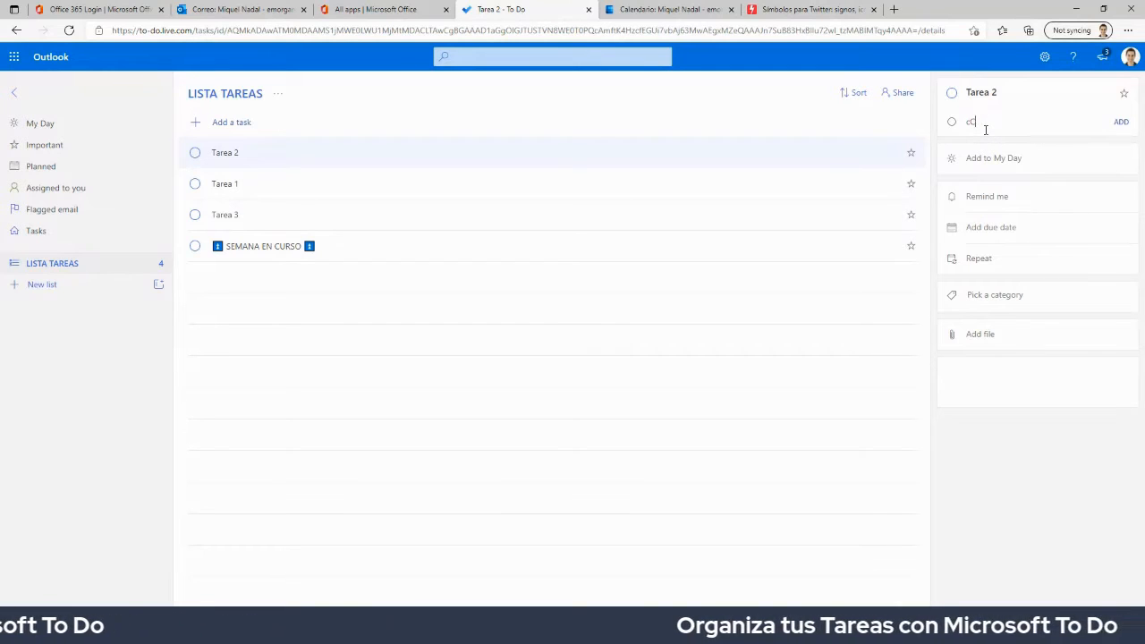
key(BackSpace)
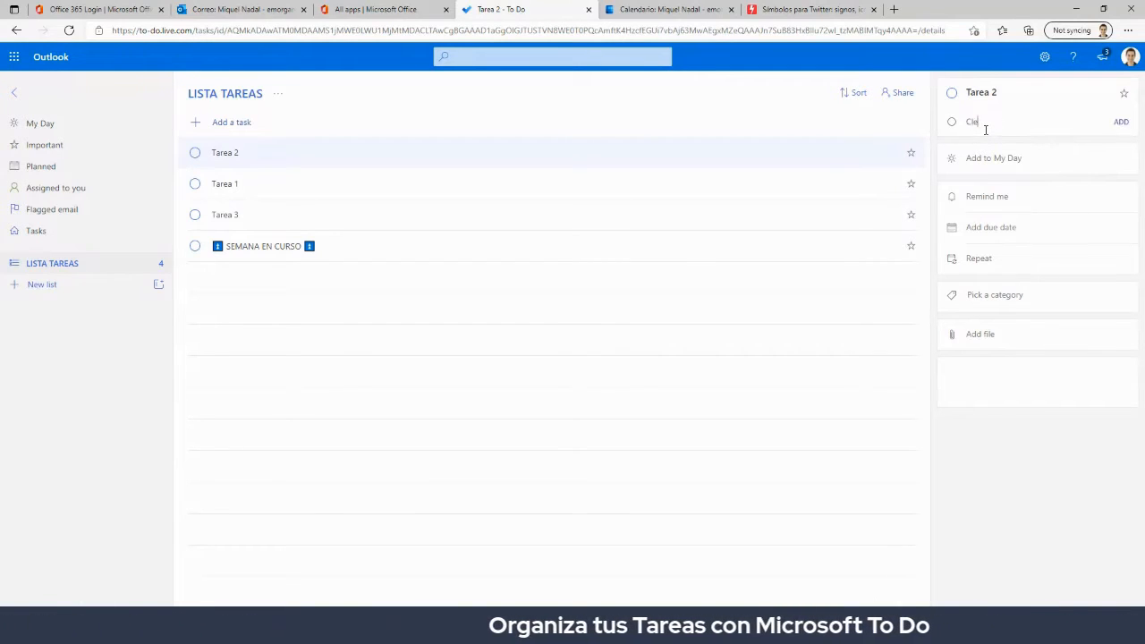
text(liente)
key(Return)
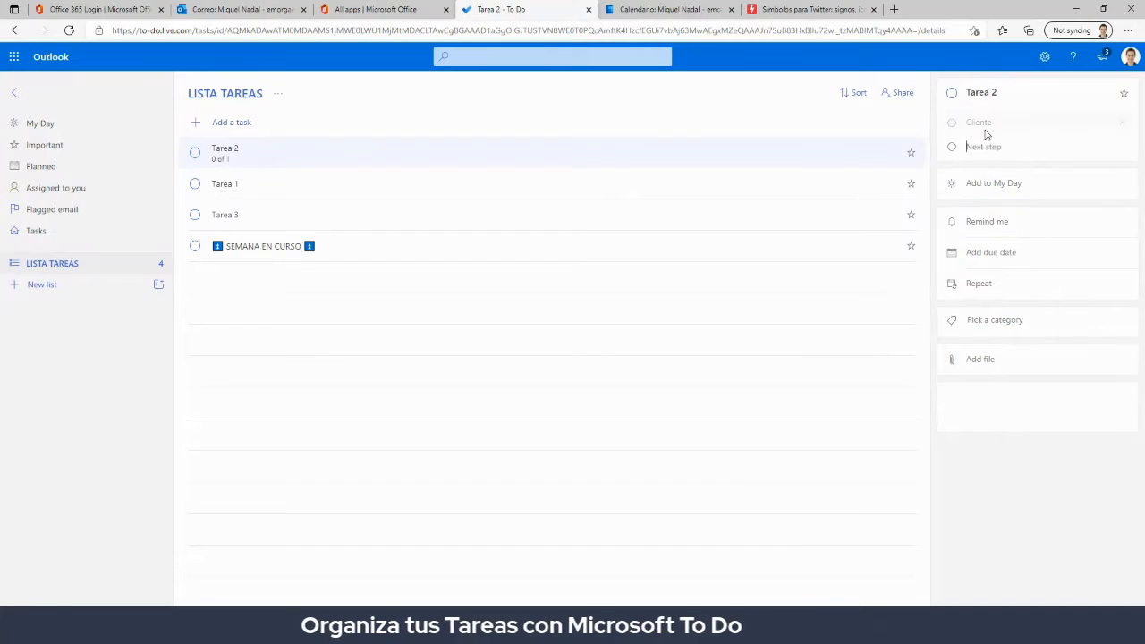
- Add two further steps, Cliente 2 and Cliente 3, to Tarea 2
text(Cliente 2)
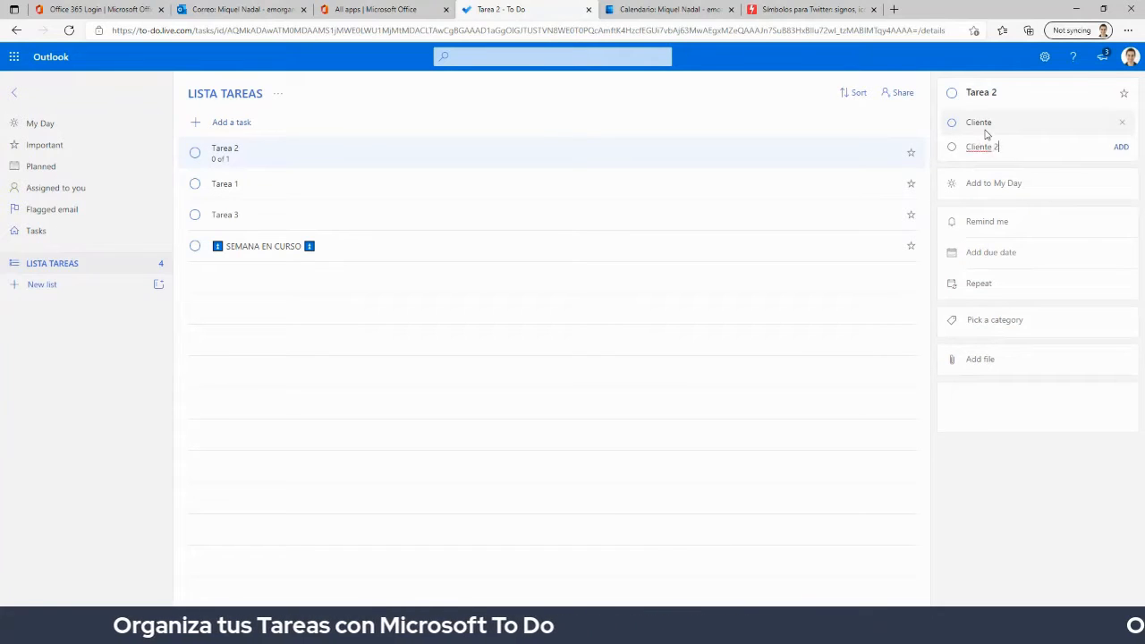
key(Return)
text(Cliente 3)
key(Return)
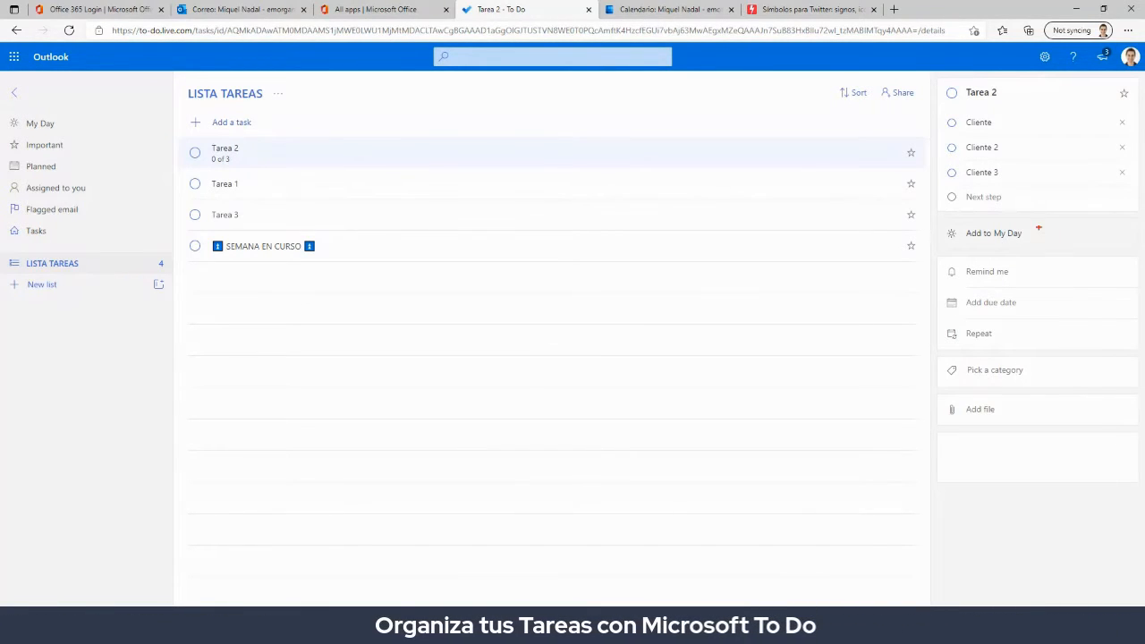
mouse_move(1038, 228)
mouse_down()
mouse_move(948, 213)
mouse_move(1029, 254)
mouse_move(1041, 227)
mouse_up()
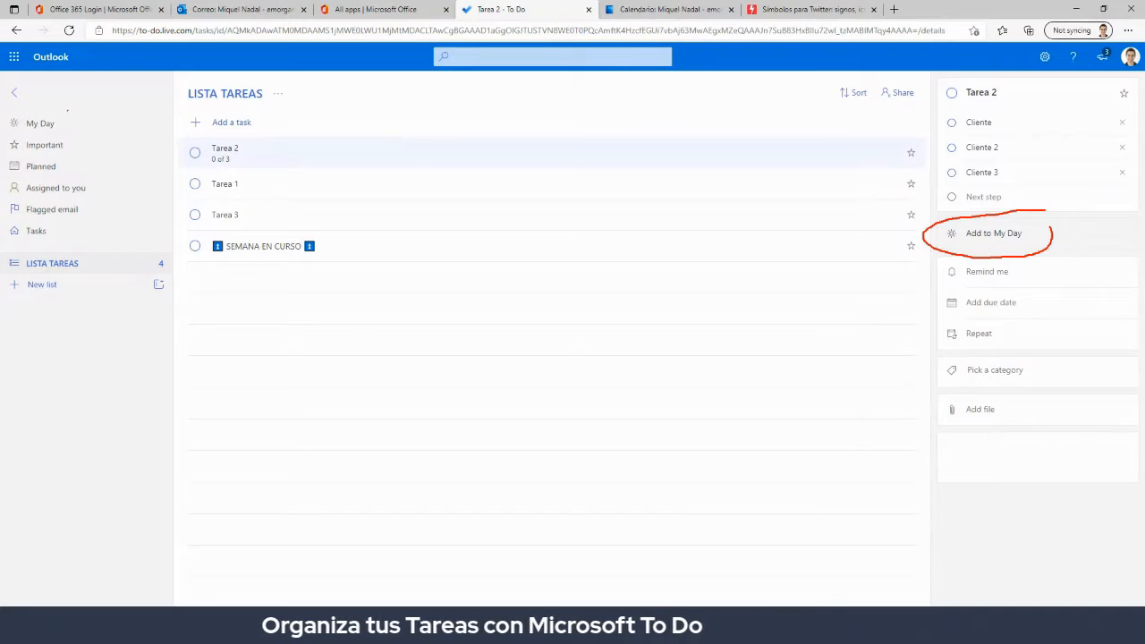
mouse_move(67, 110)
mouse_down()
mouse_move(24, 145)
mouse_move(63, 99)
mouse_up()
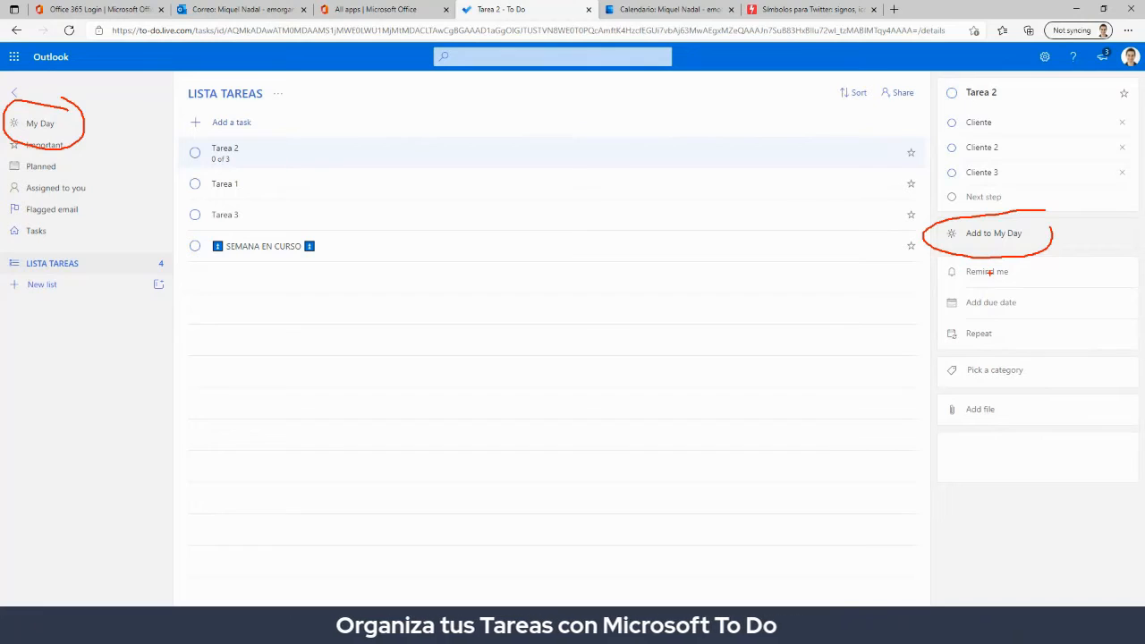
key(Escape)
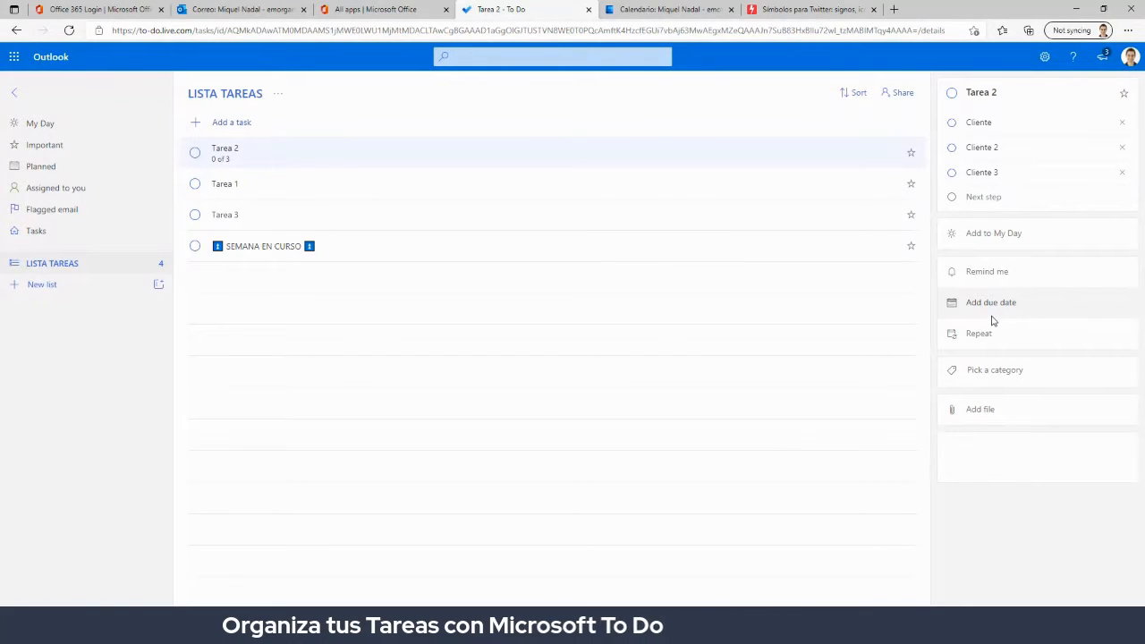
- Set the due date of Tarea 2 to Friday, July 30, 2021
click(991, 304)
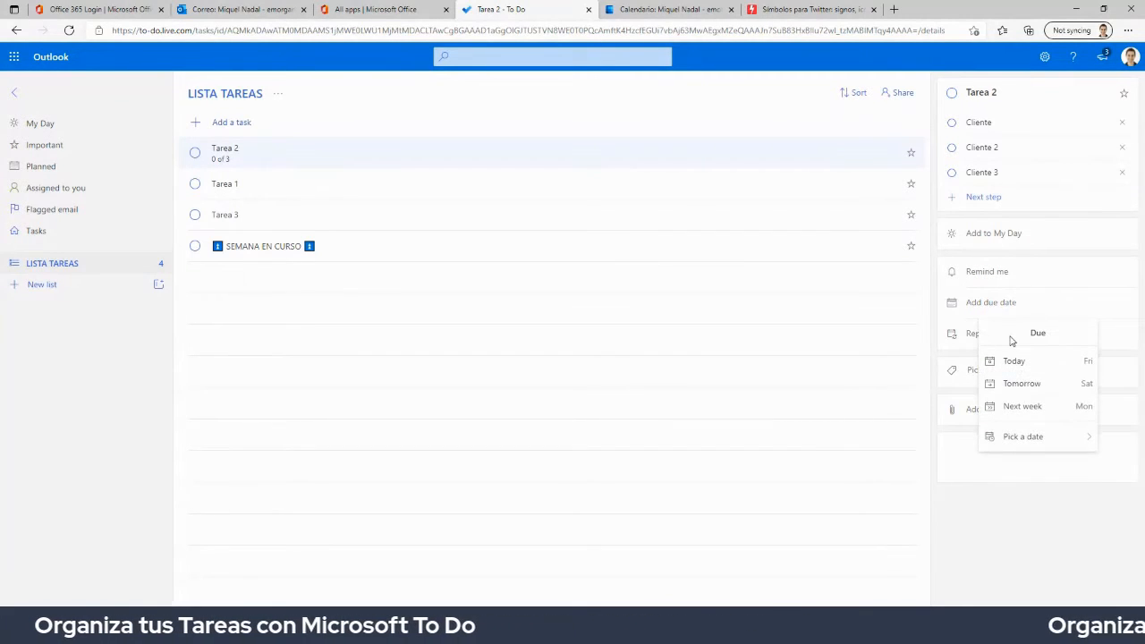
mouse_move(1026, 442)
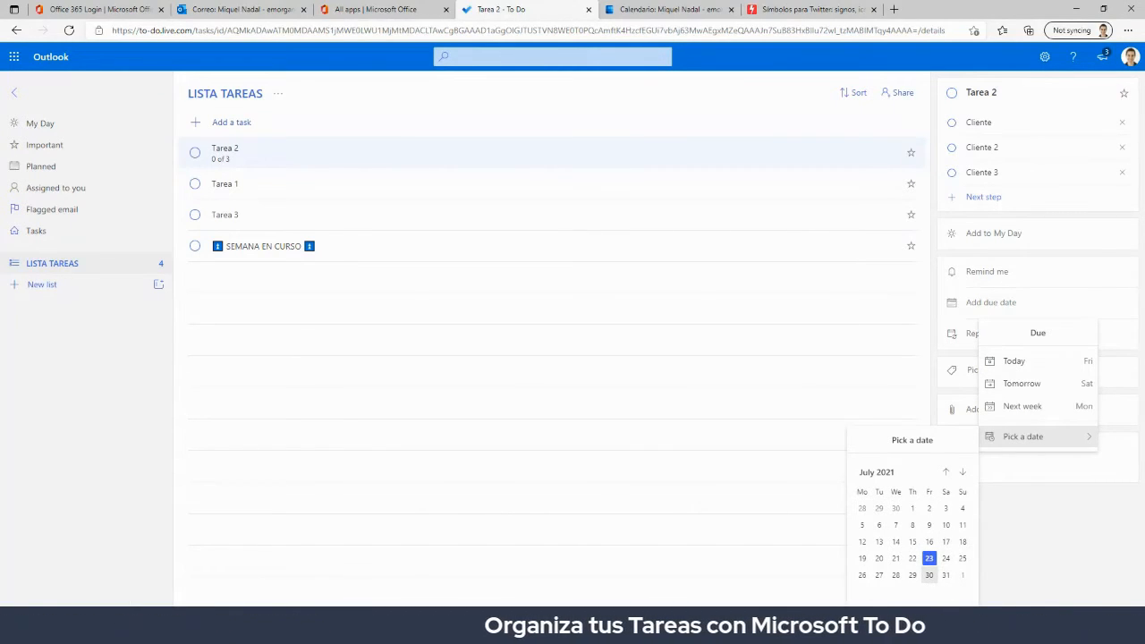
click(929, 575)
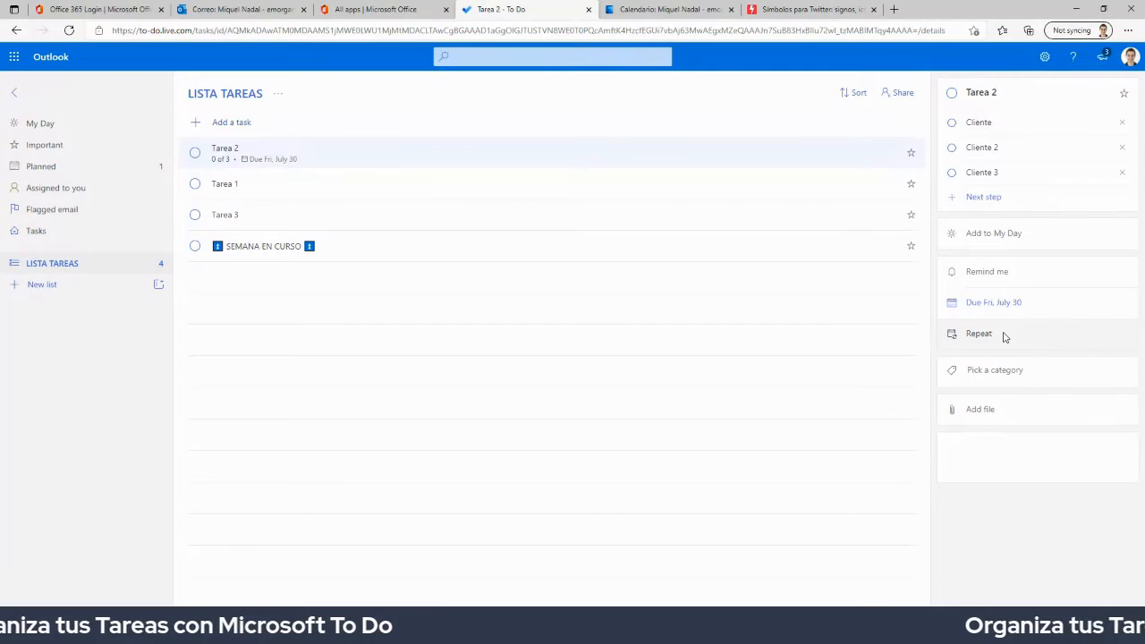
- Check the categories available for Tarea 2 and add the note "LINKS, info relevante, detalles..." to it
click(999, 367)
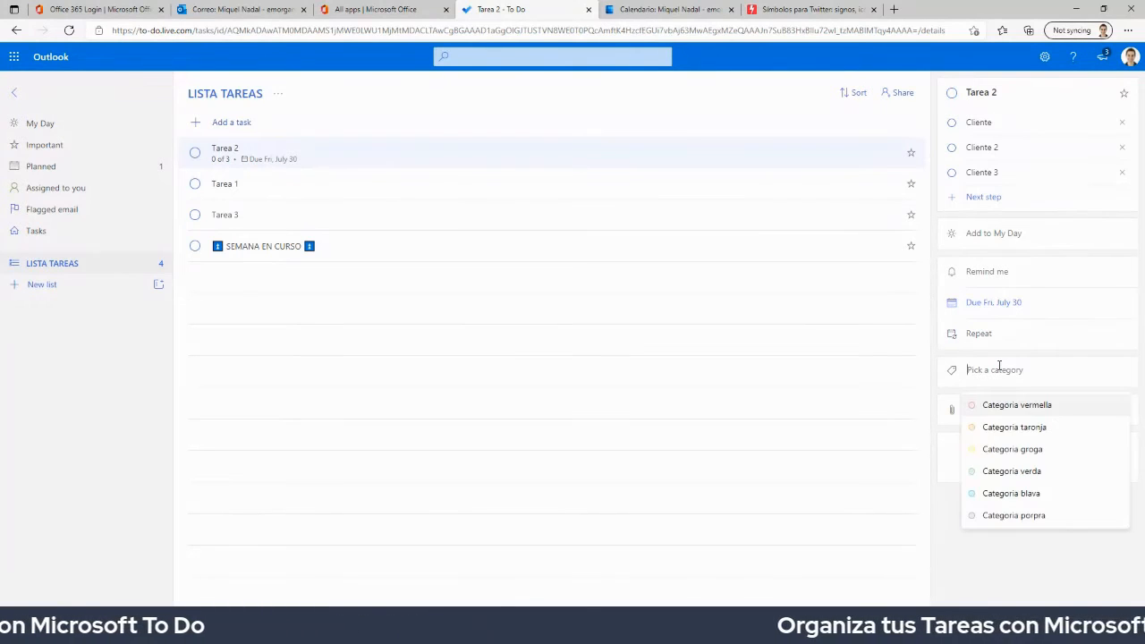
click(944, 511)
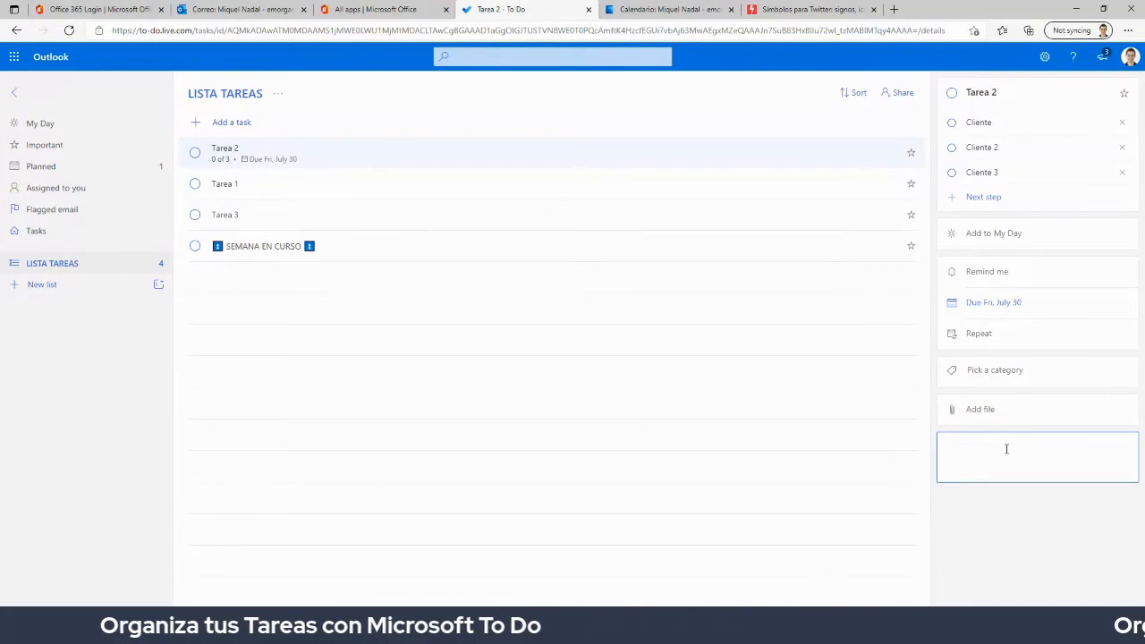
text(LIN)
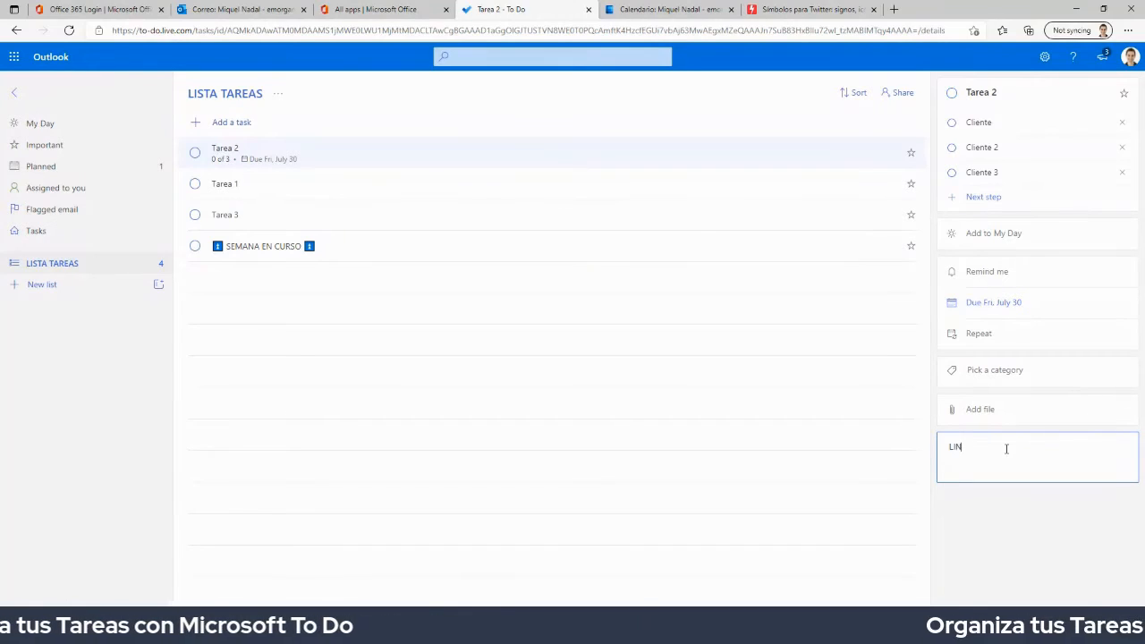
text(KS, i)
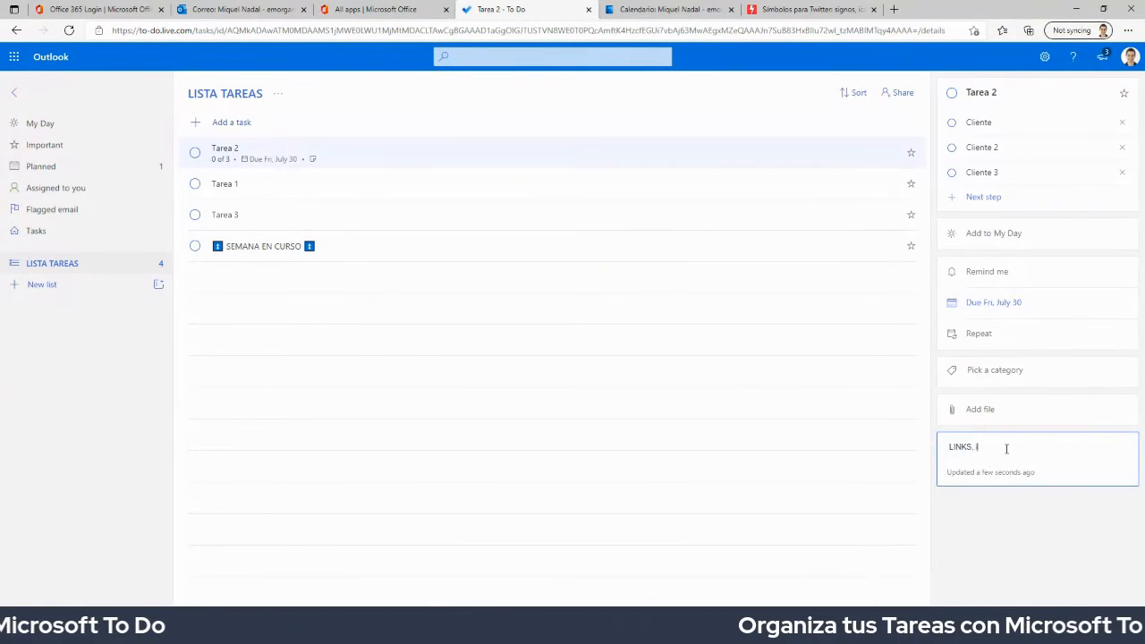
text(nfo relevante)
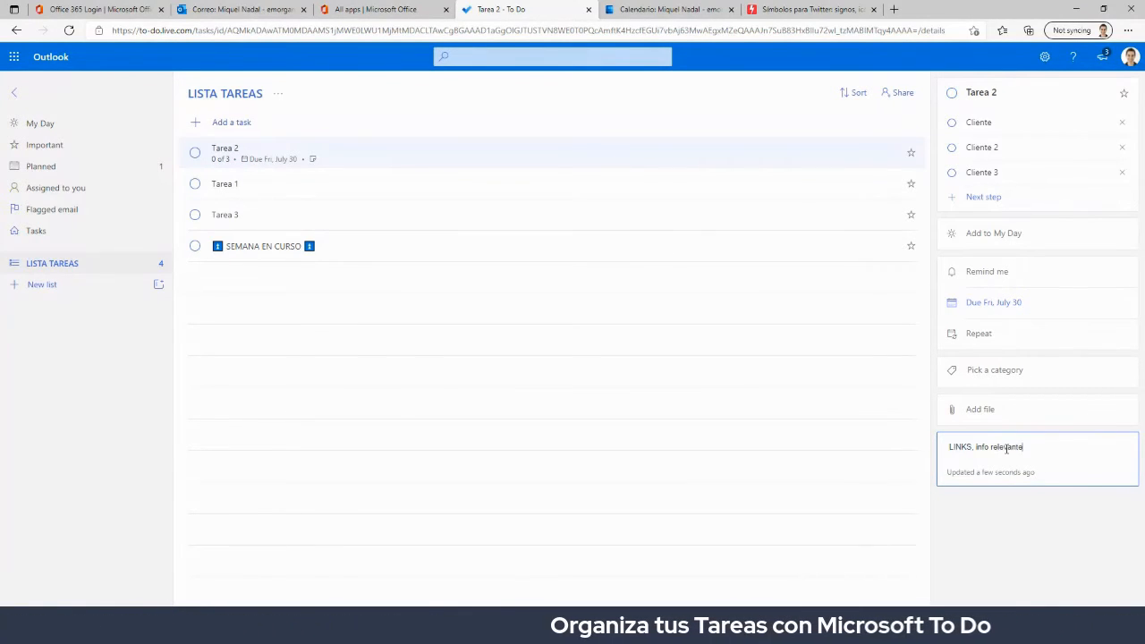
text(, detalles...)
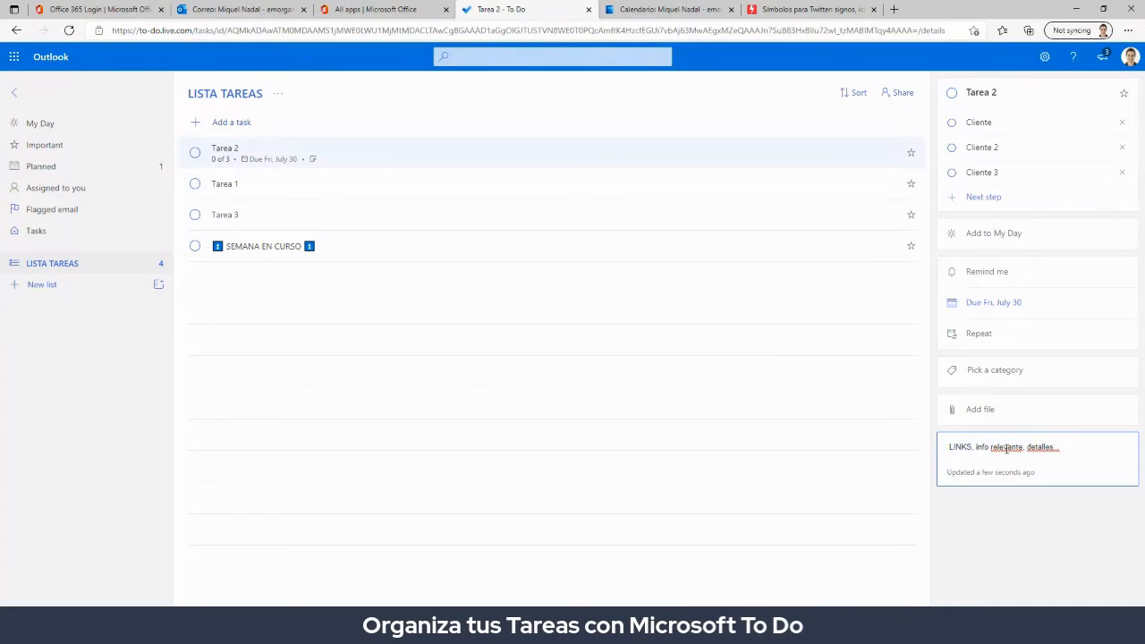
click(1015, 513)
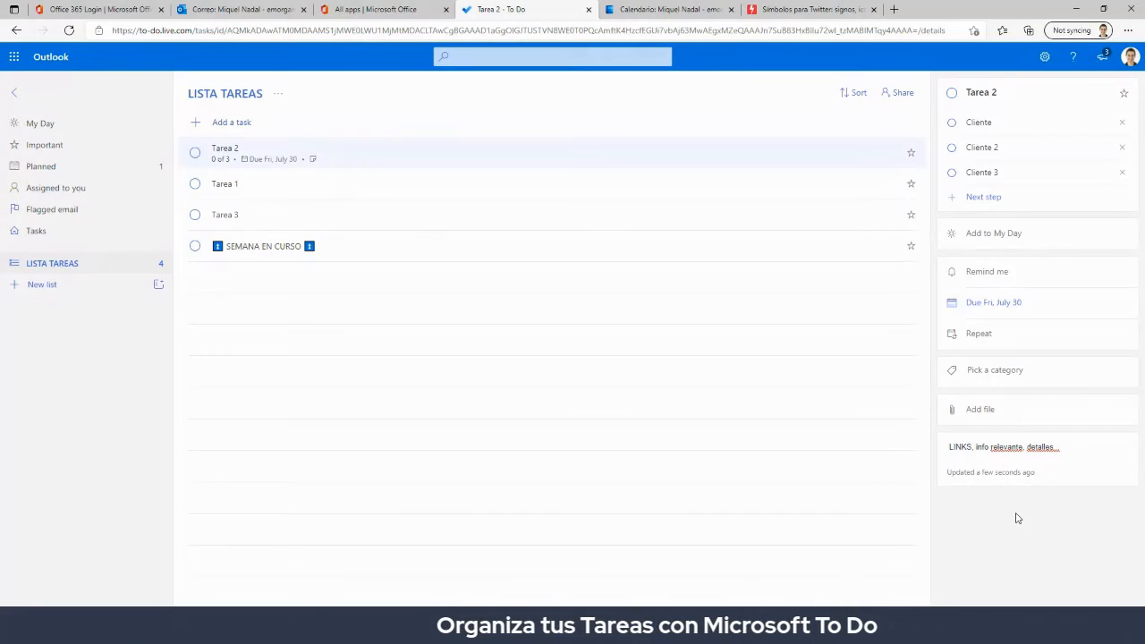
- Look at the sharing options for LISTA TAREAS and close them without creating an invitation link
click(890, 96)
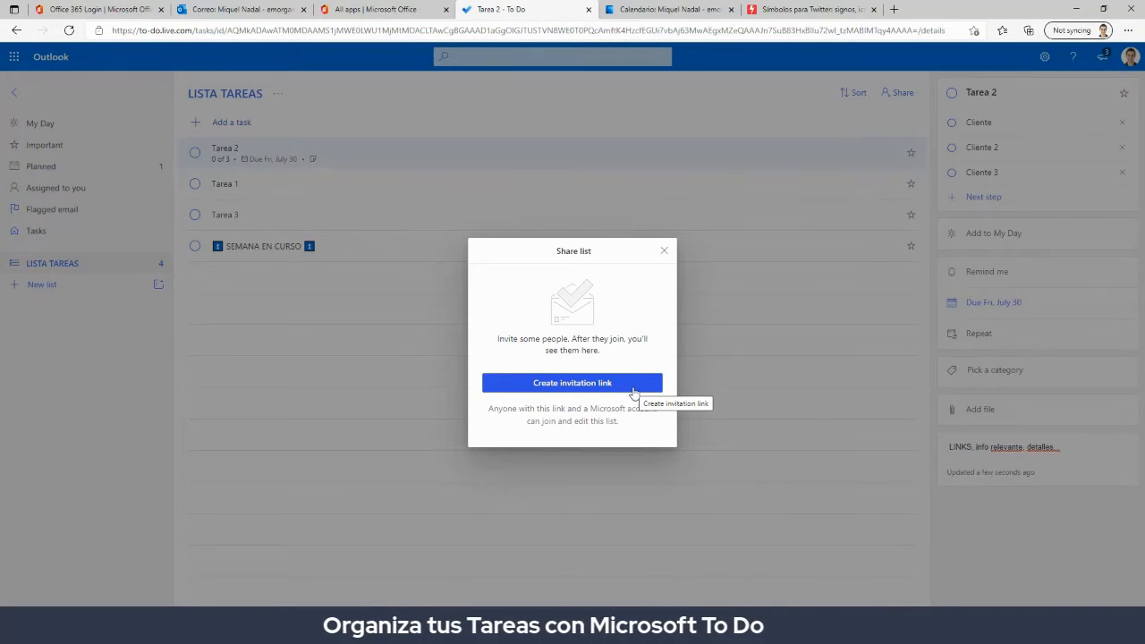
click(664, 253)
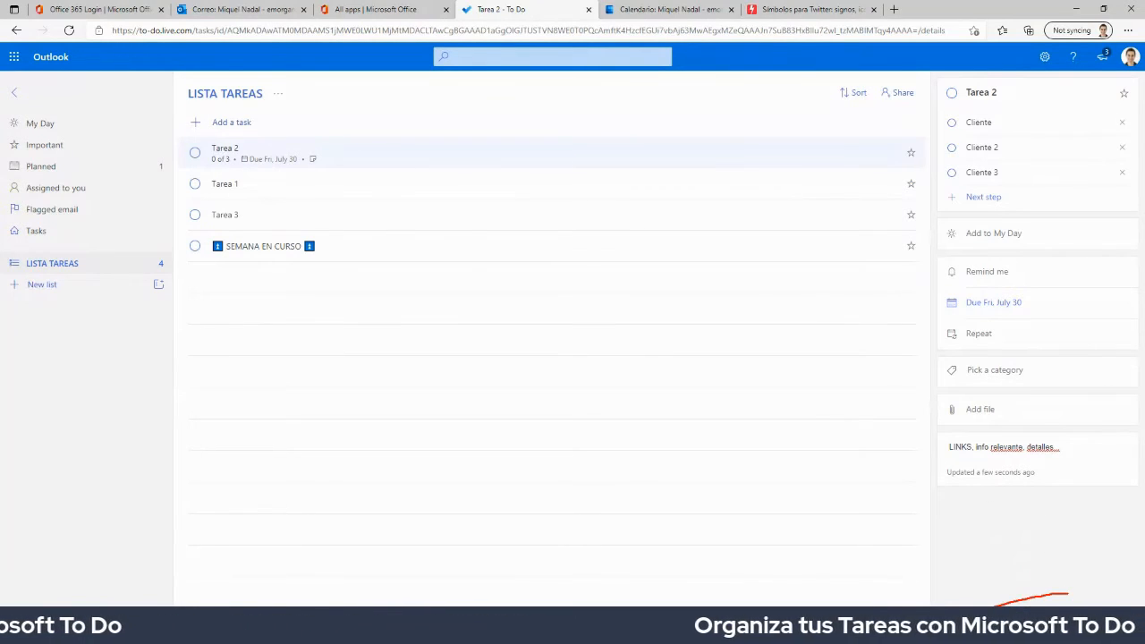
drag(1005, 516, 1020, 578)
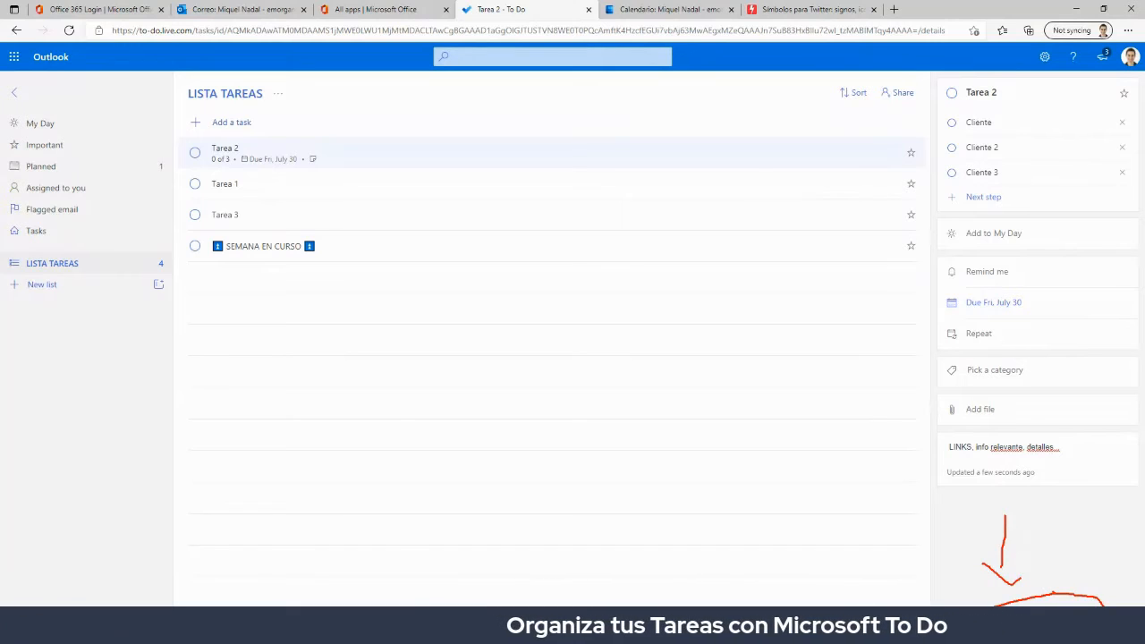
key(Escape)
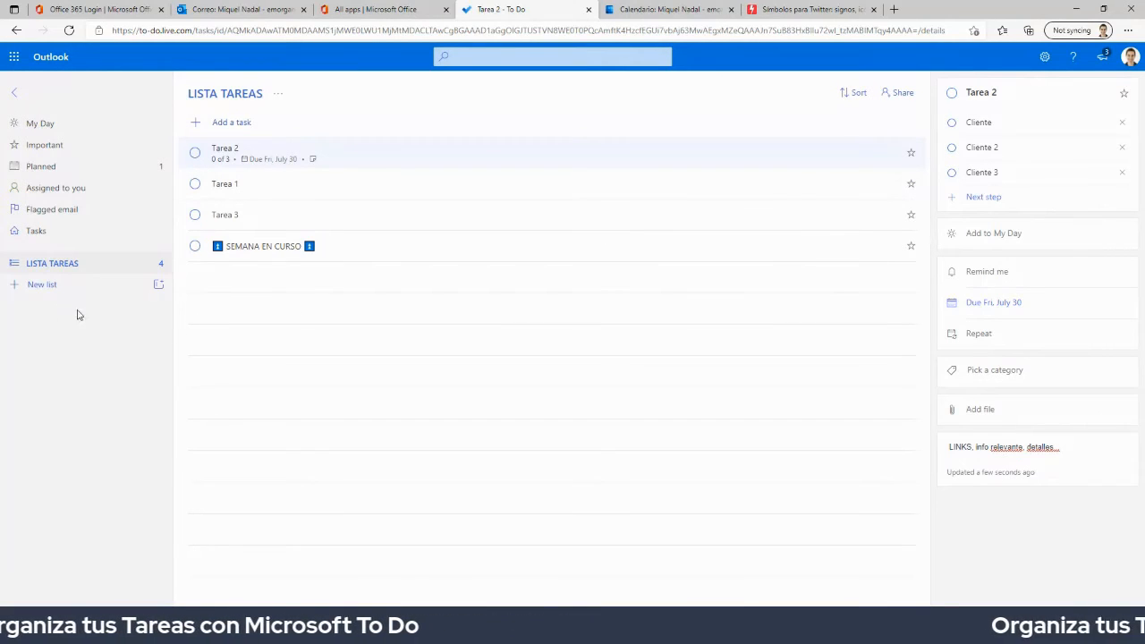
- Create a new list named LISTA PURGATORIO and place it below LISTA TAREAS
click(53, 286)
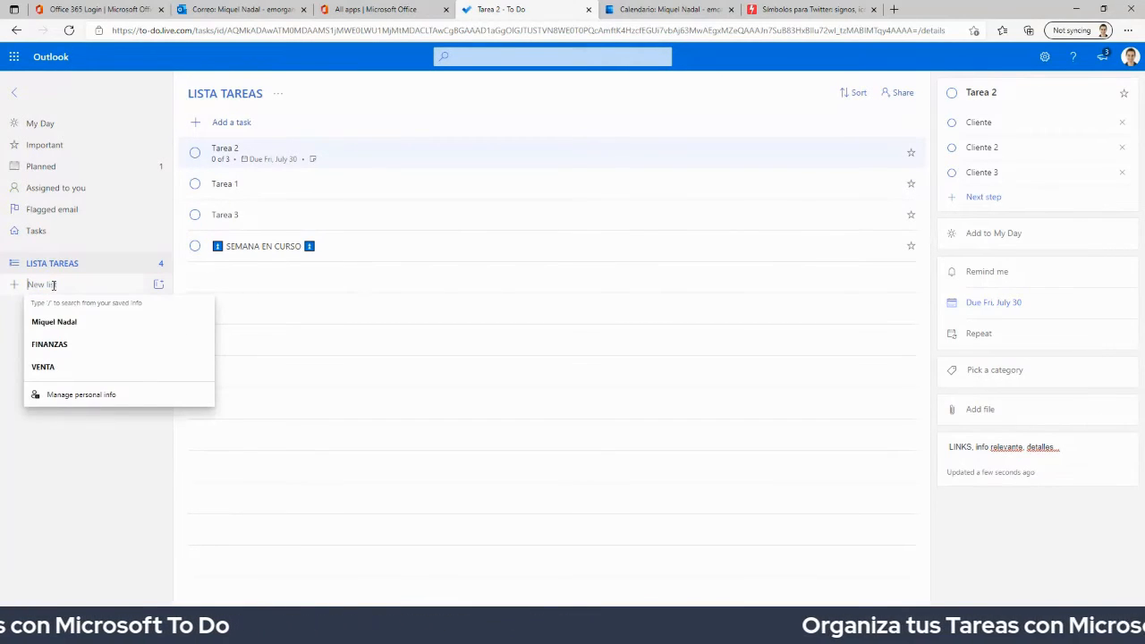
text(LiSTA)
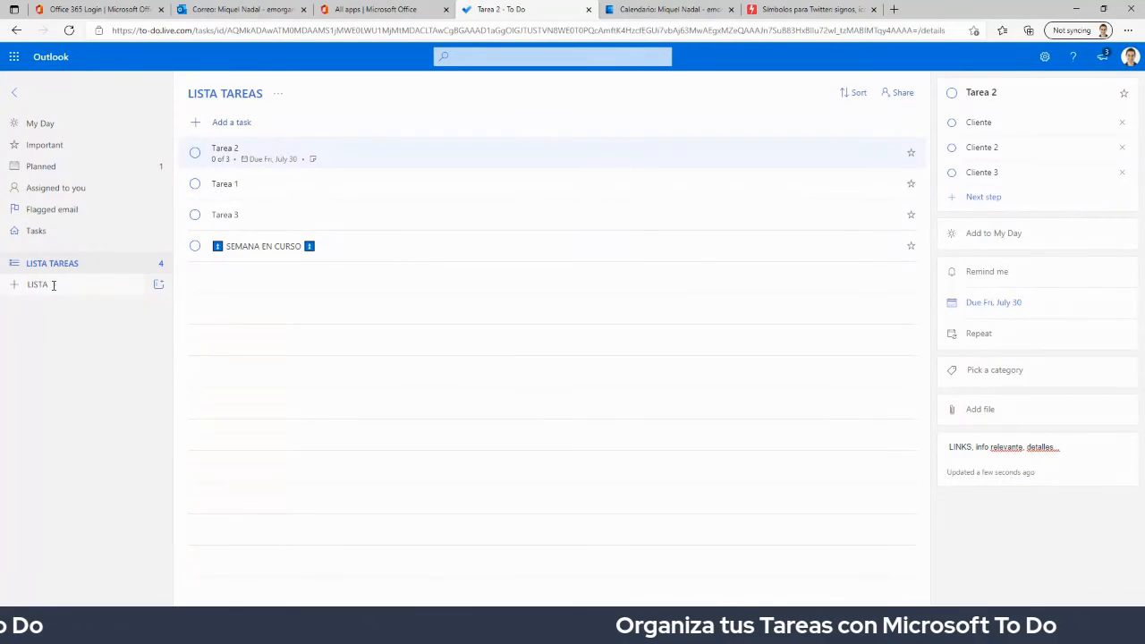
text( PURGATORIO)
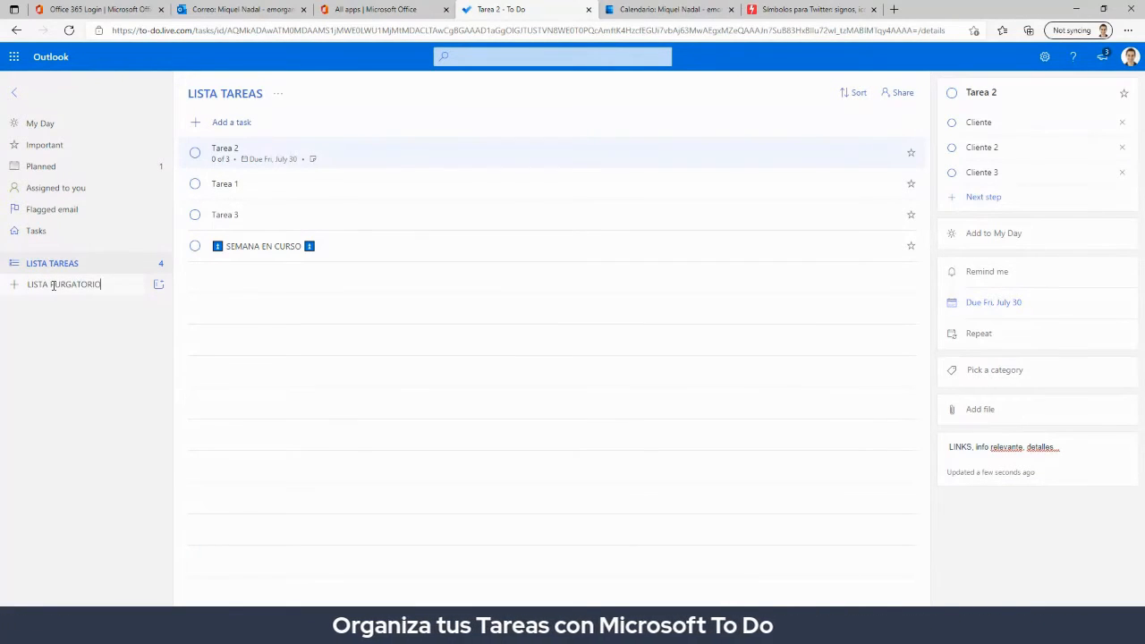
key(Return)
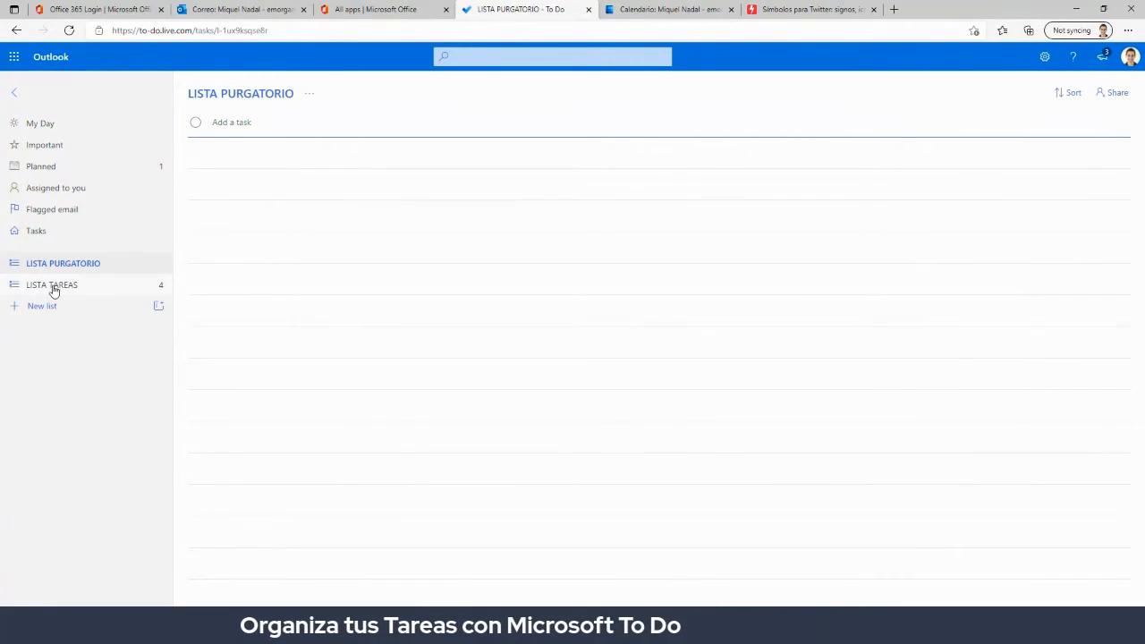
drag(51, 263, 52, 302)
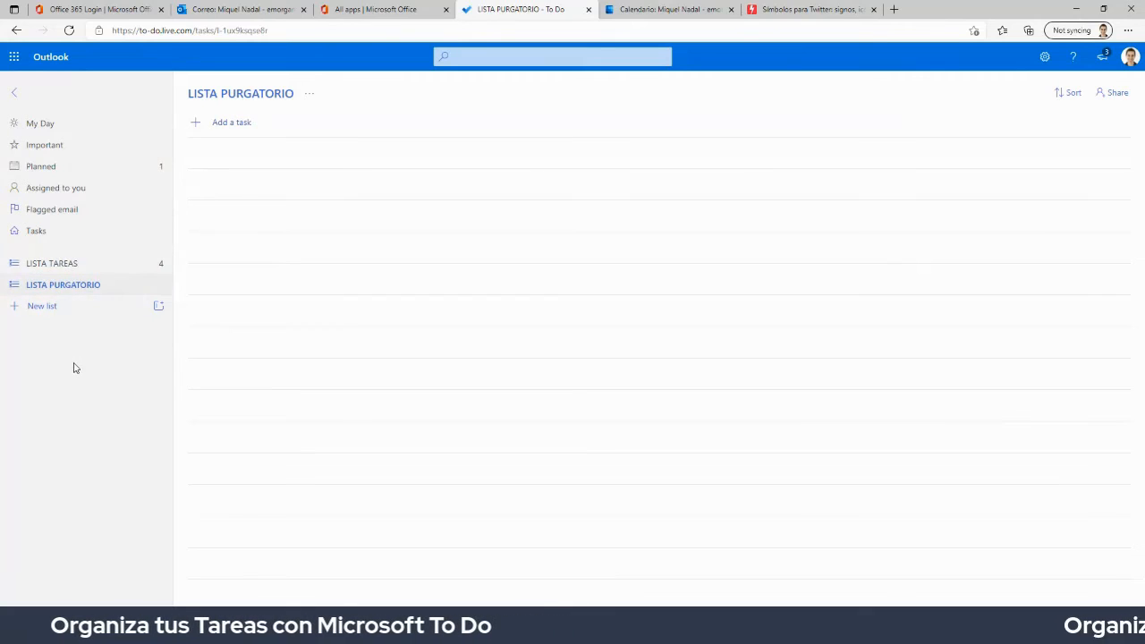
- Move Tarea 3 from LISTA TAREAS to LISTA PURGATORIO
click(69, 264)
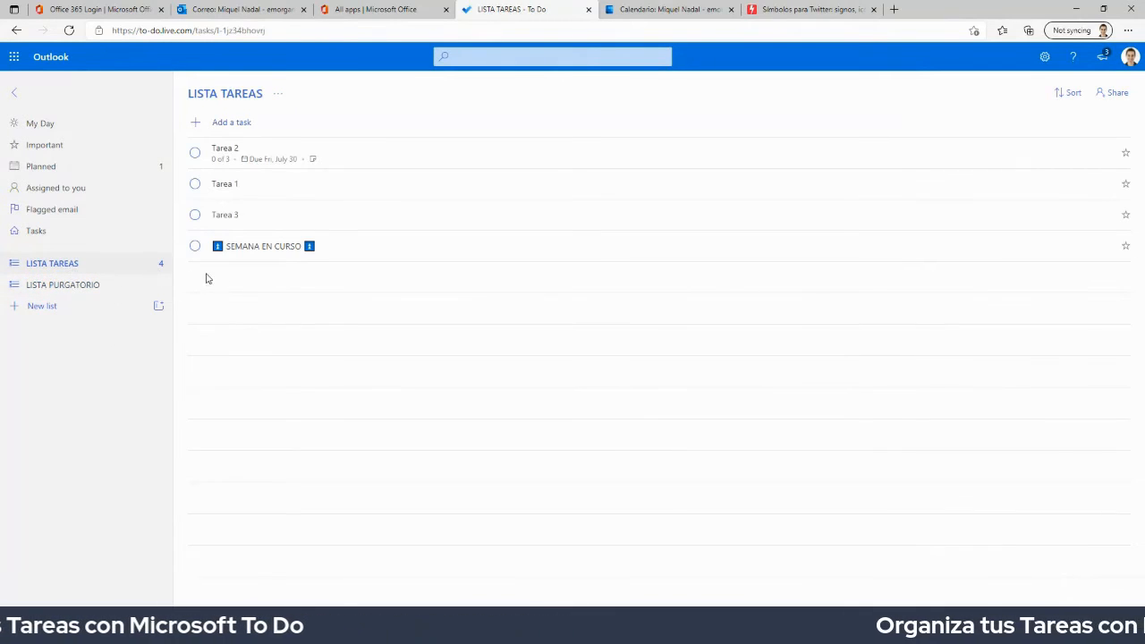
click(241, 216)
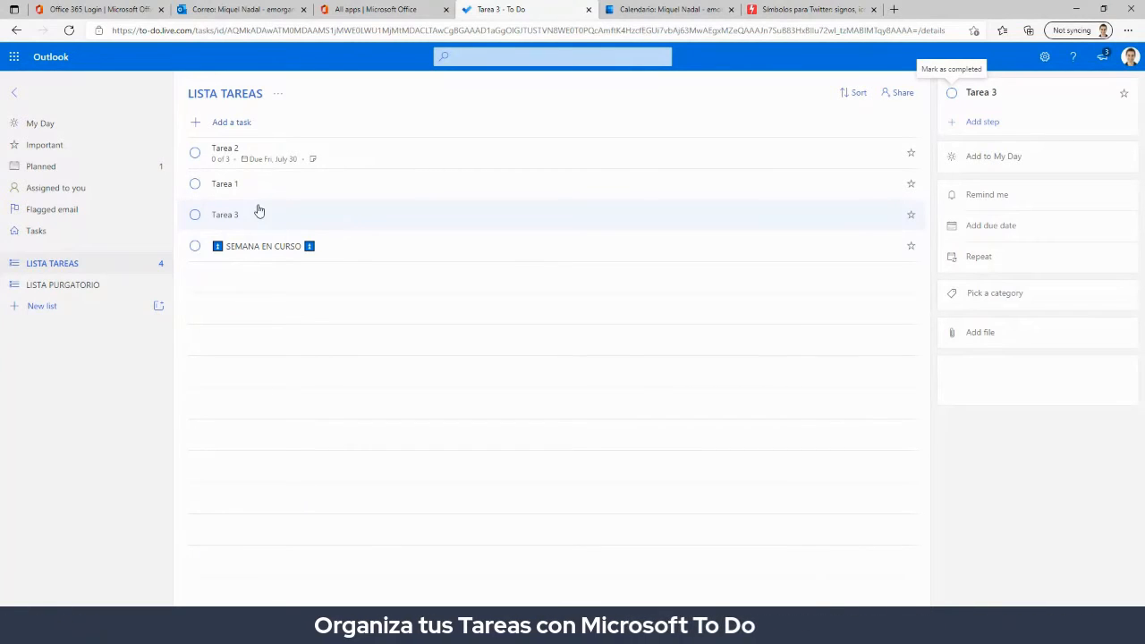
drag(235, 216, 80, 285)
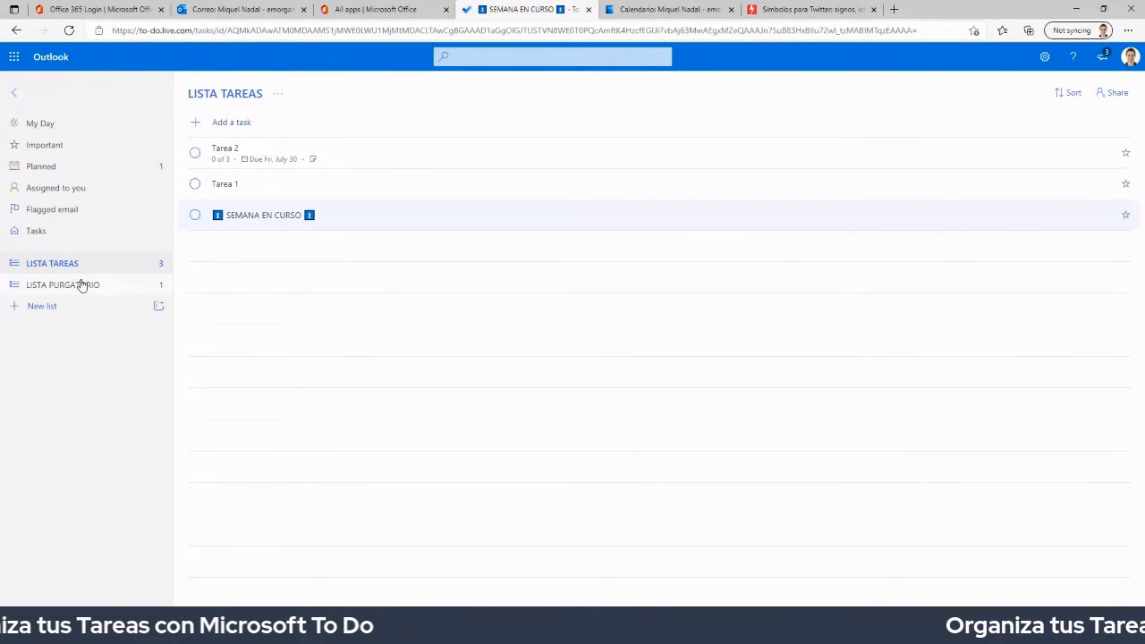
- Create two new lists named Lunes and Martes
click(36, 309)
text(LuN)
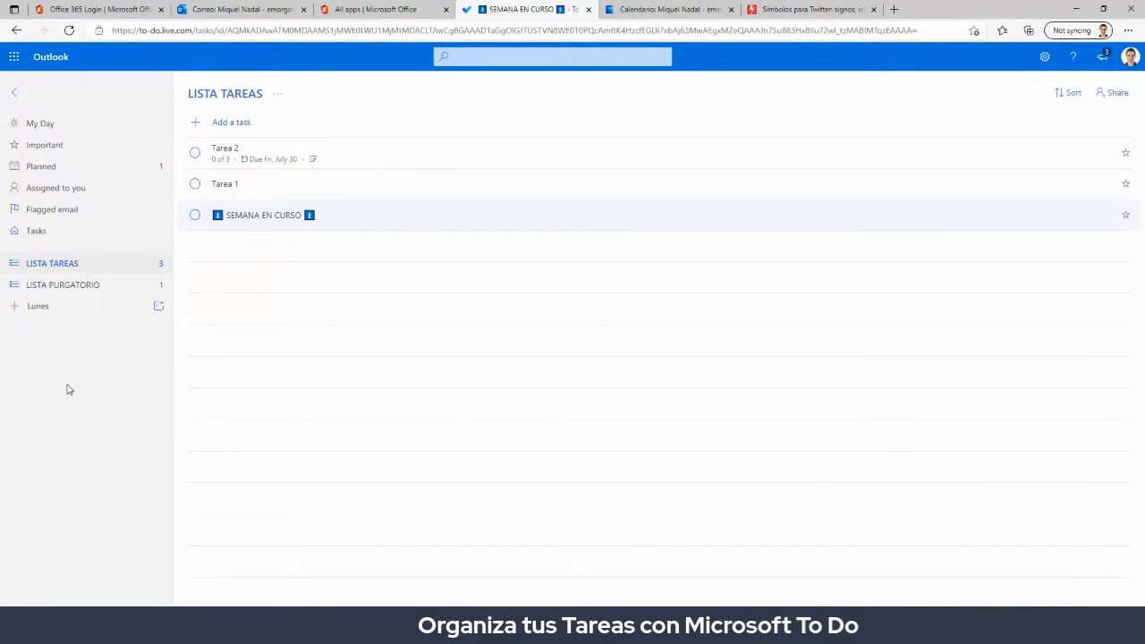
key(Return)
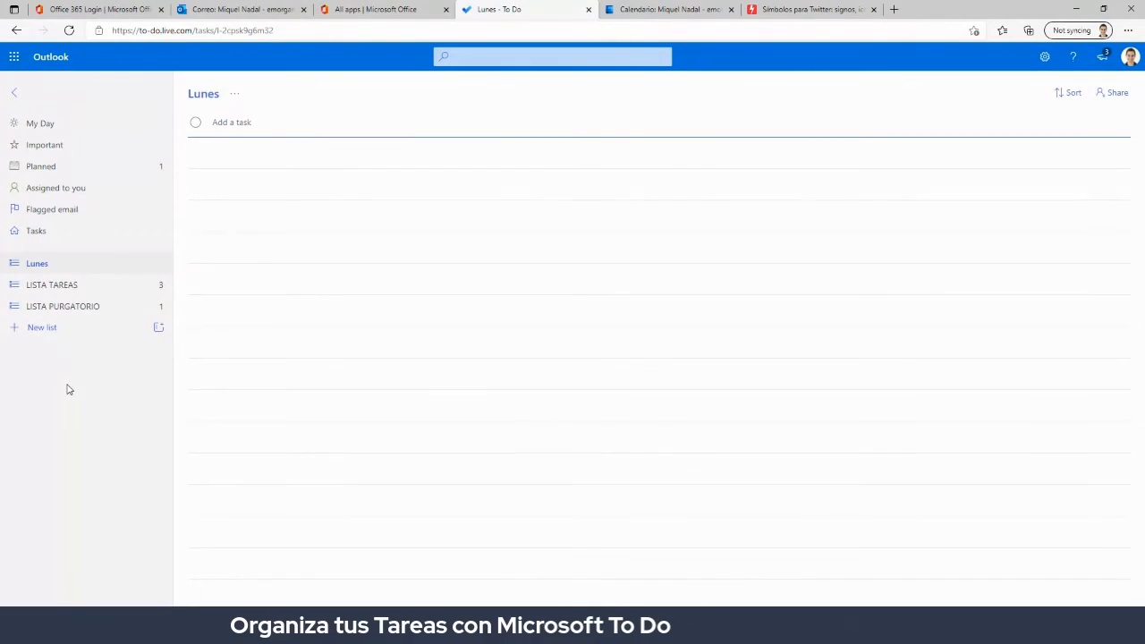
click(45, 327)
text(Martes)
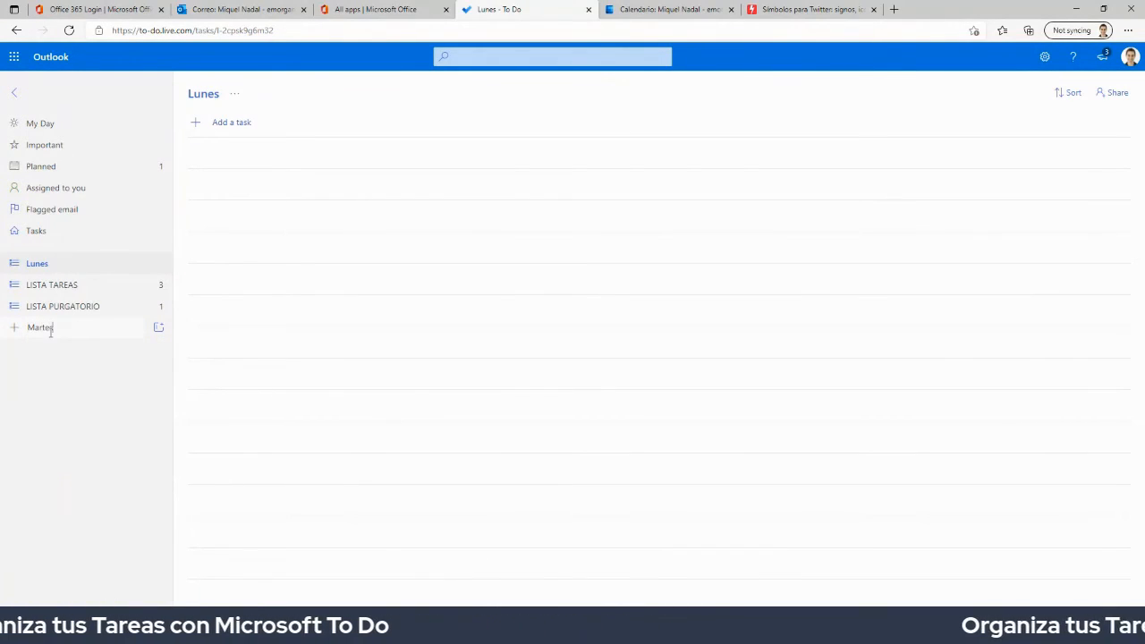
key(Return)
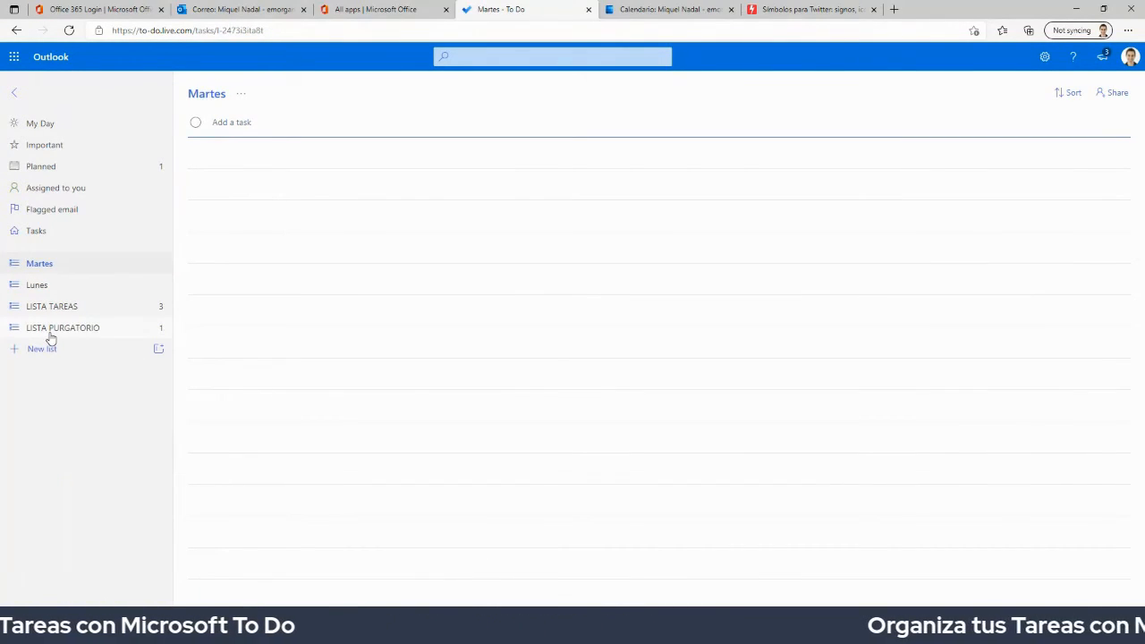
- Create two more weekday lists named Miércoles and Jueves
click(54, 348)
text(Mi)
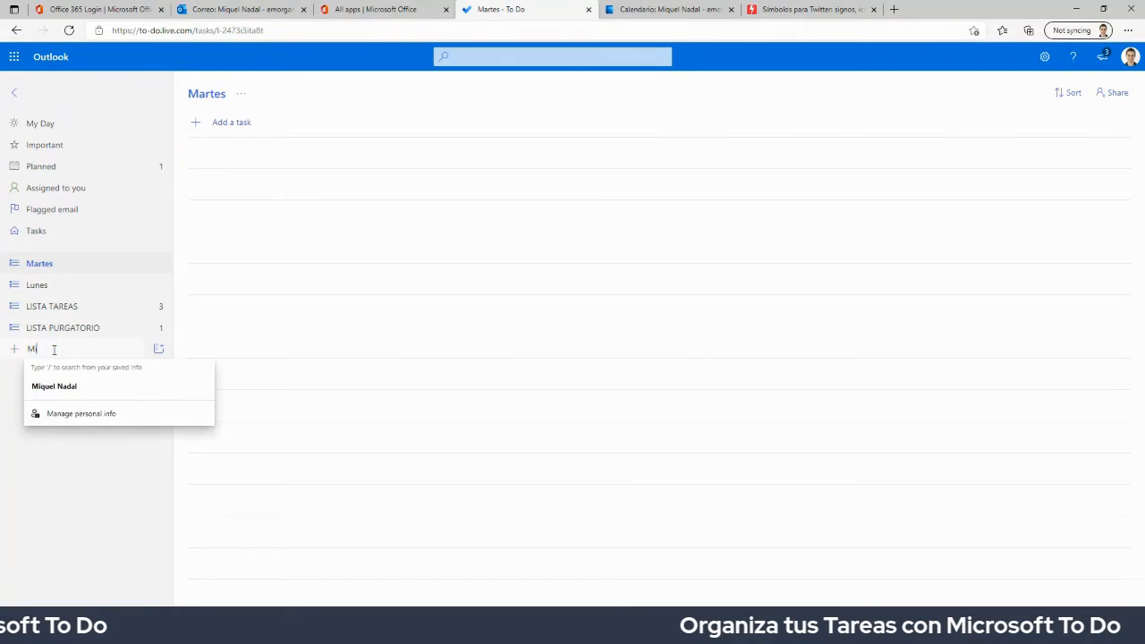
text(ércoles)
key(Return)
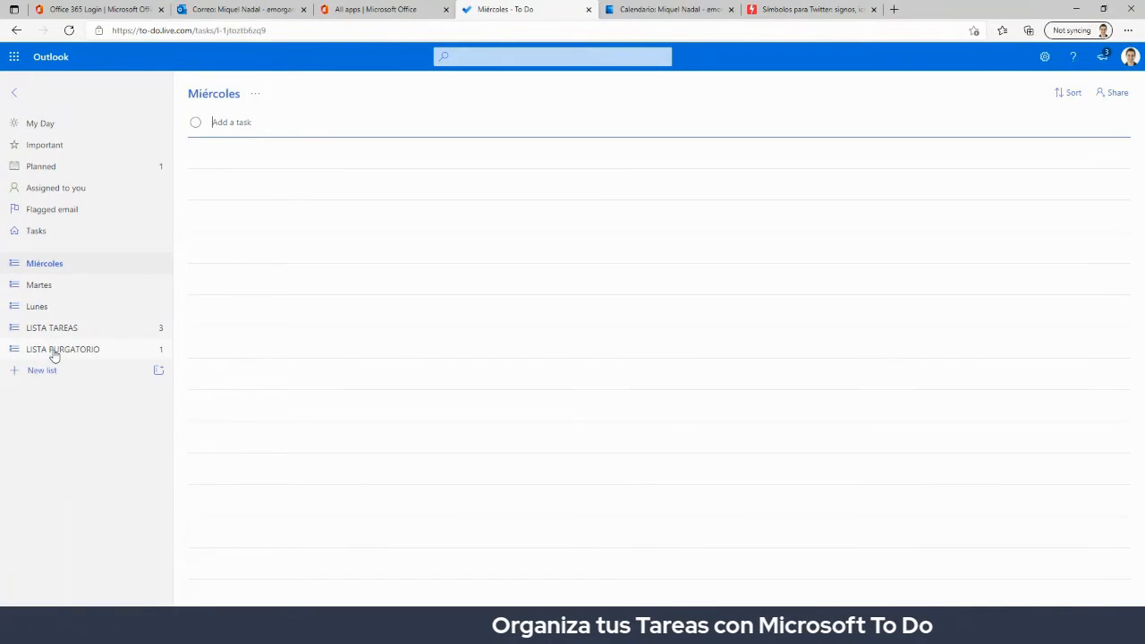
click(55, 371)
text(Ju)
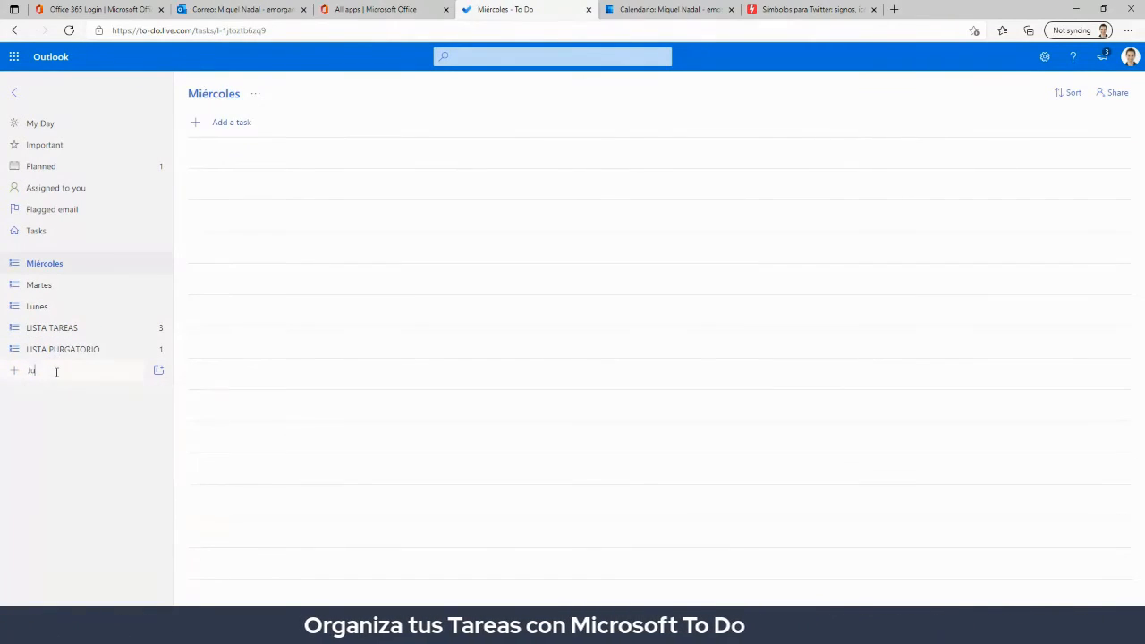
text(eves)
key(Return)
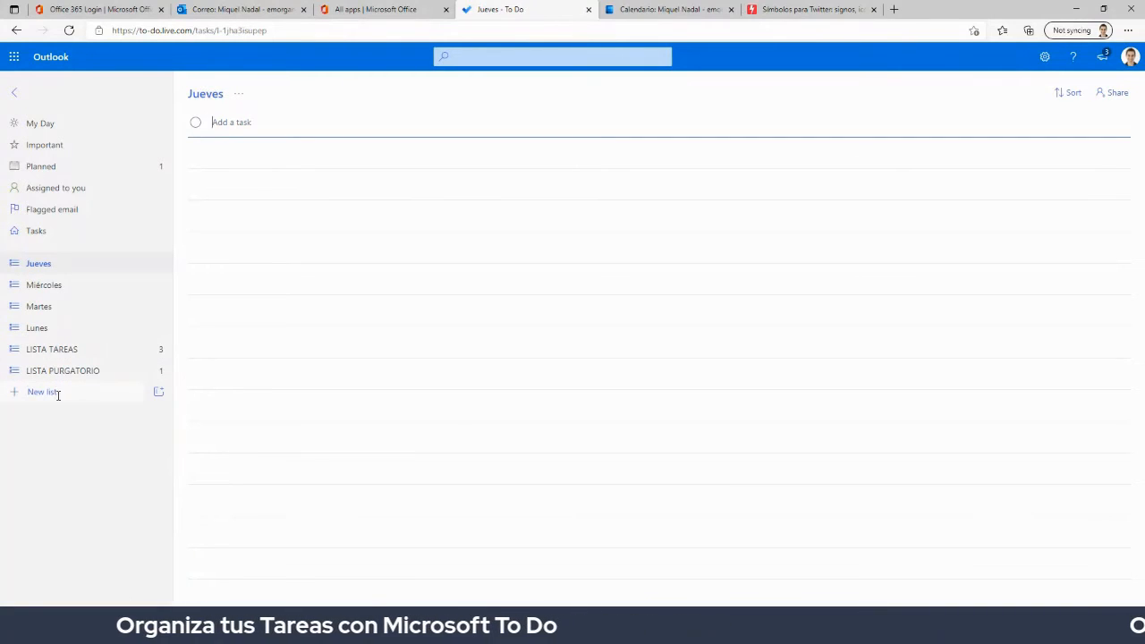
- Create a list named Viernes to complete the weekday lists
click(58, 394)
text(Viernes)
key(Return)
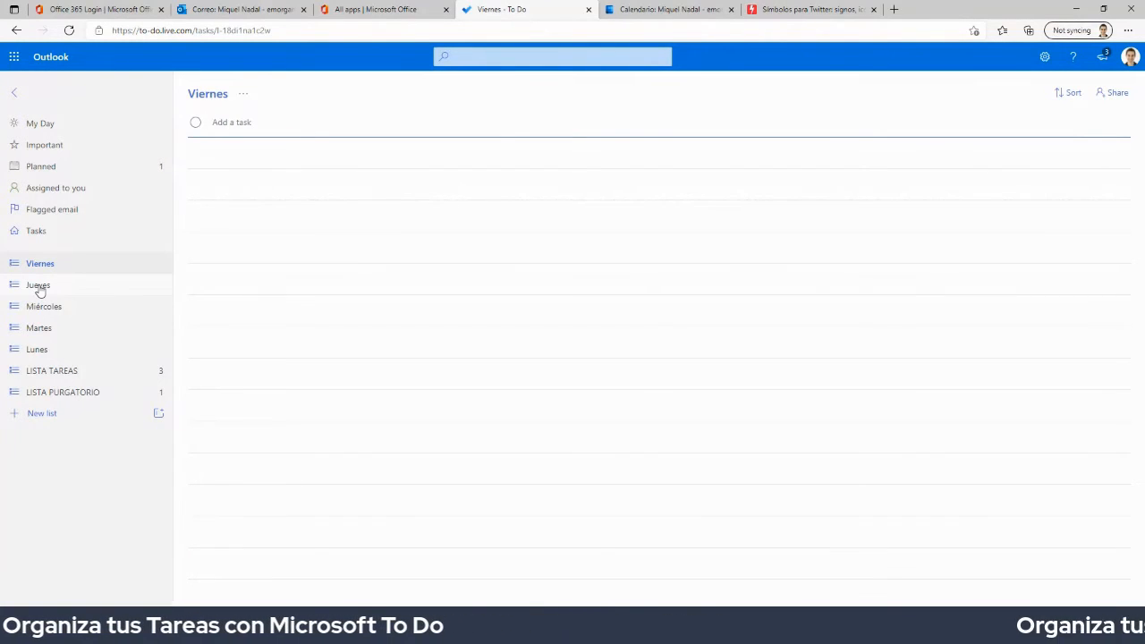
- Reorder the weekday lists to run from Lunes to Viernes and place LISTA TAREAS above them
click(50, 355)
drag(49, 355, 51, 263)
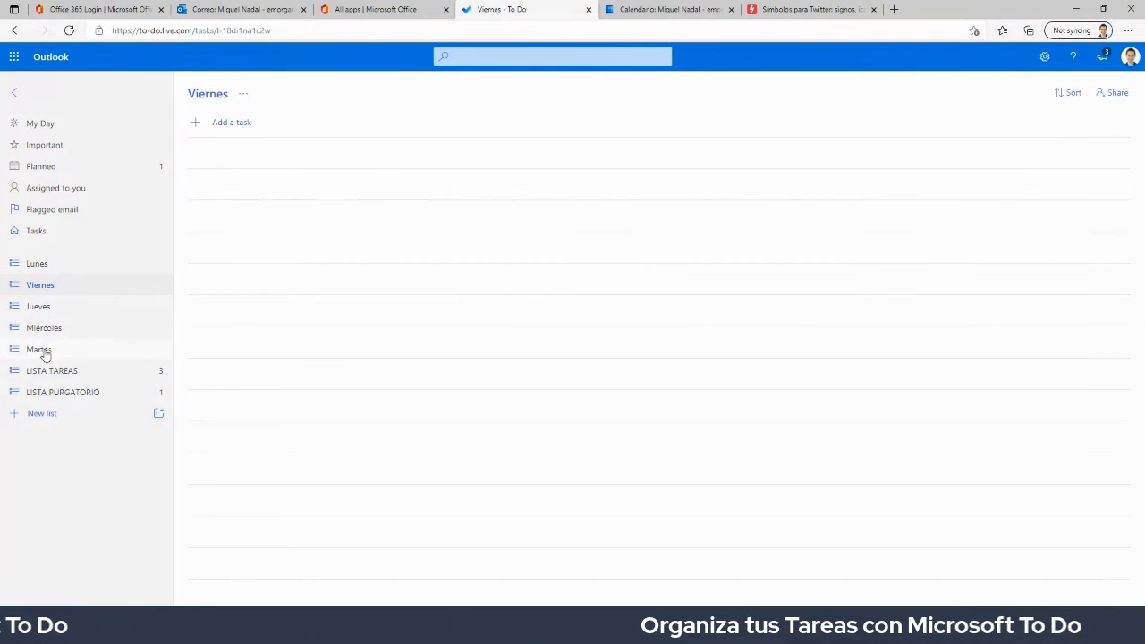
drag(46, 350, 64, 276)
drag(74, 351, 77, 324)
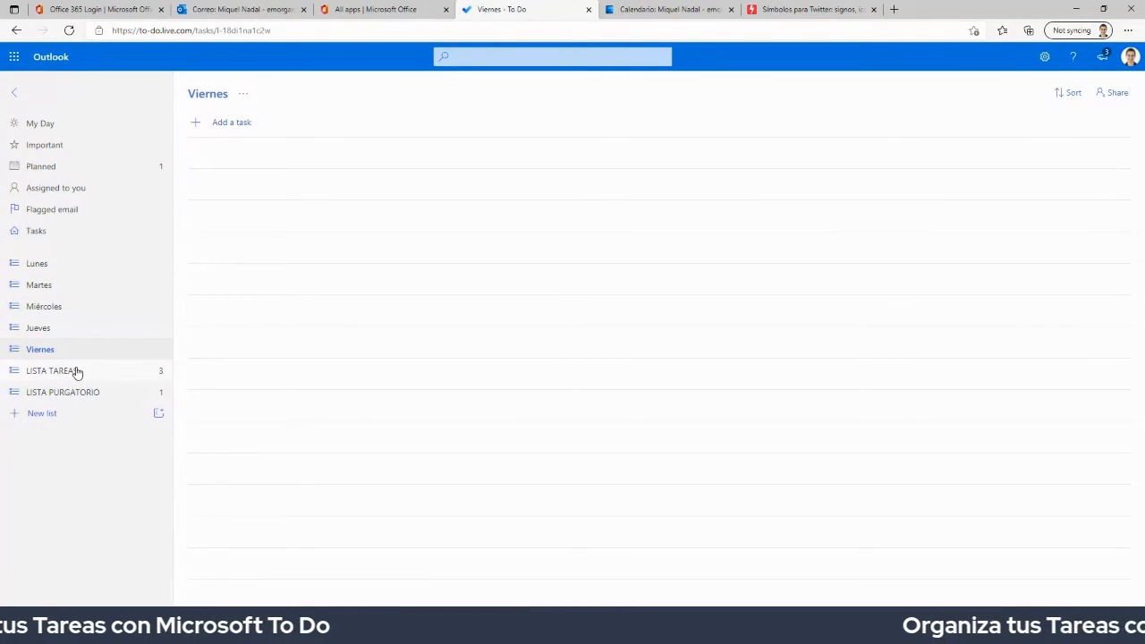
drag(77, 372, 95, 264)
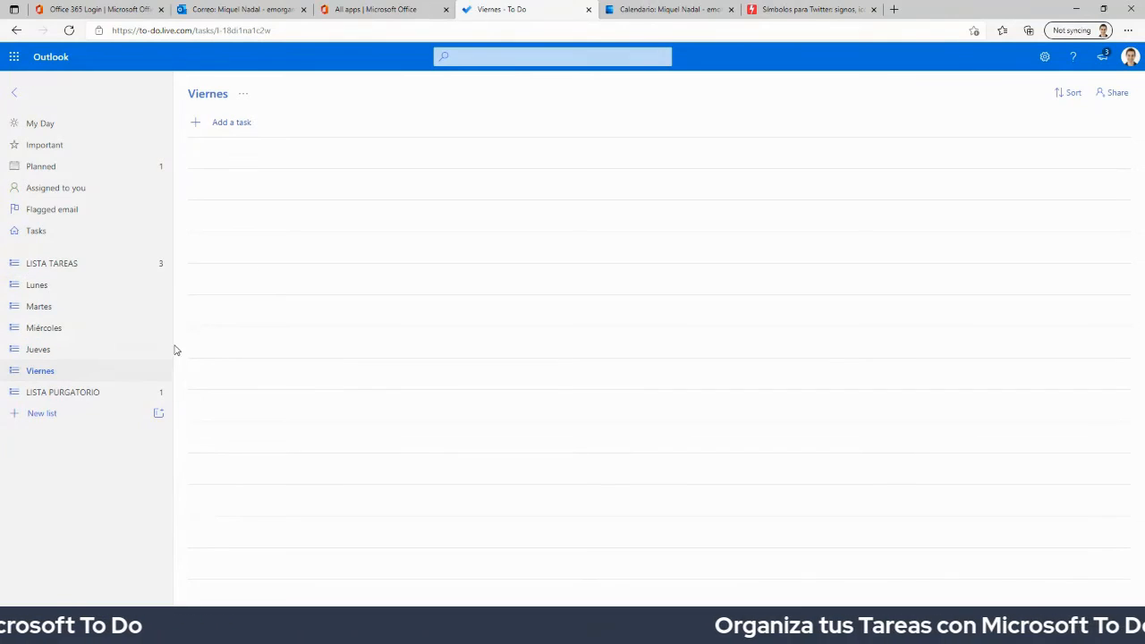
- Add a new task named Tarea 3 to LISTA TAREAS
click(68, 265)
click(241, 123)
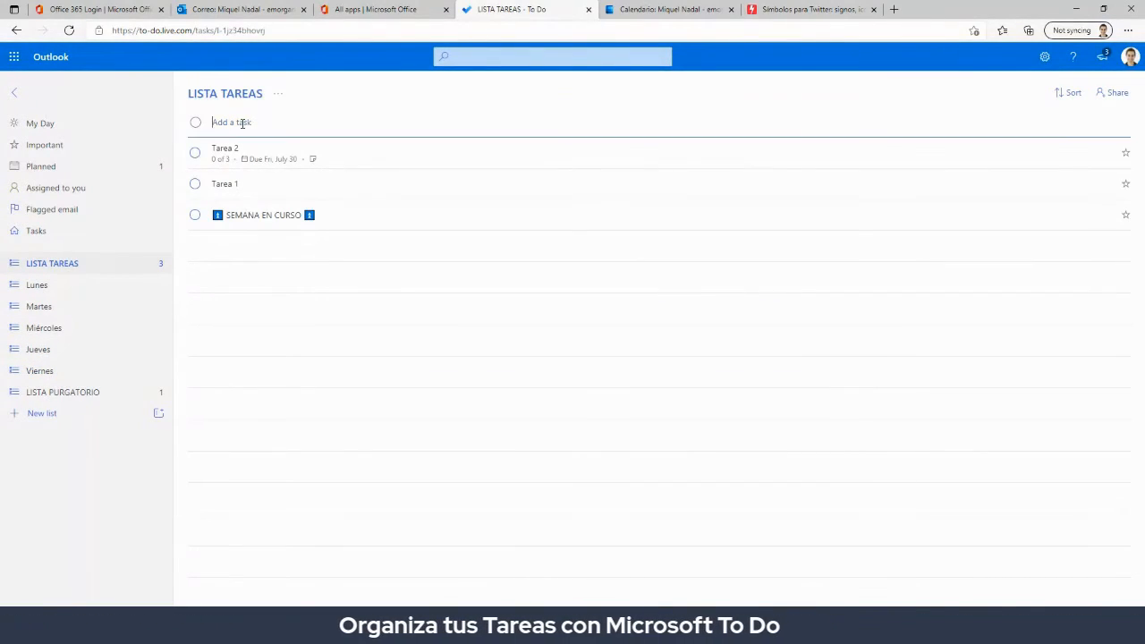
text(T)
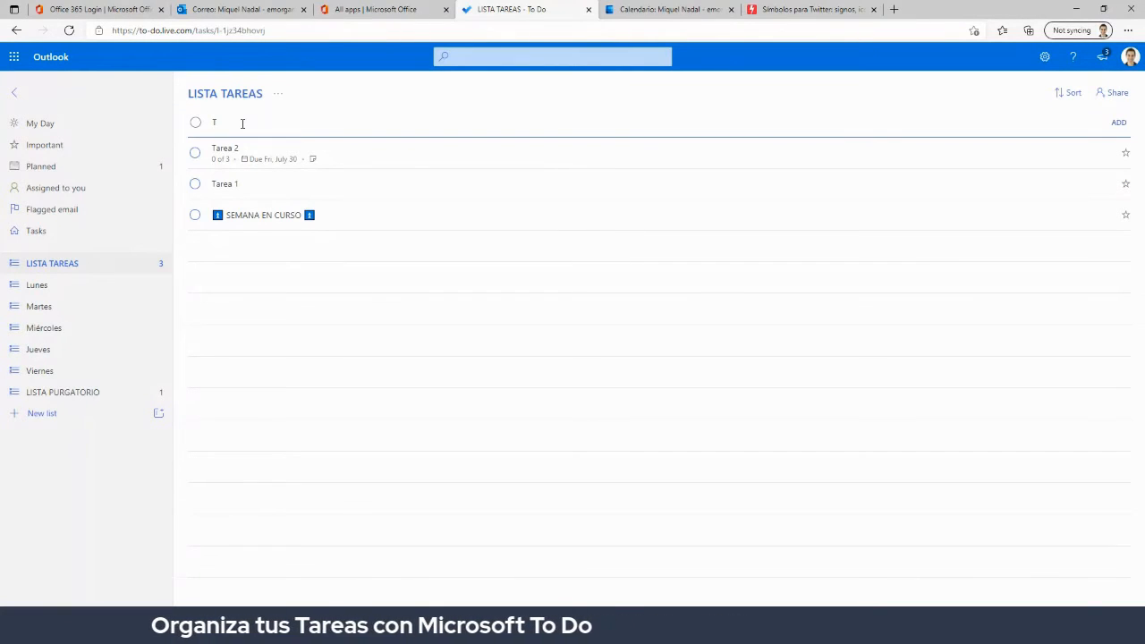
text(area )
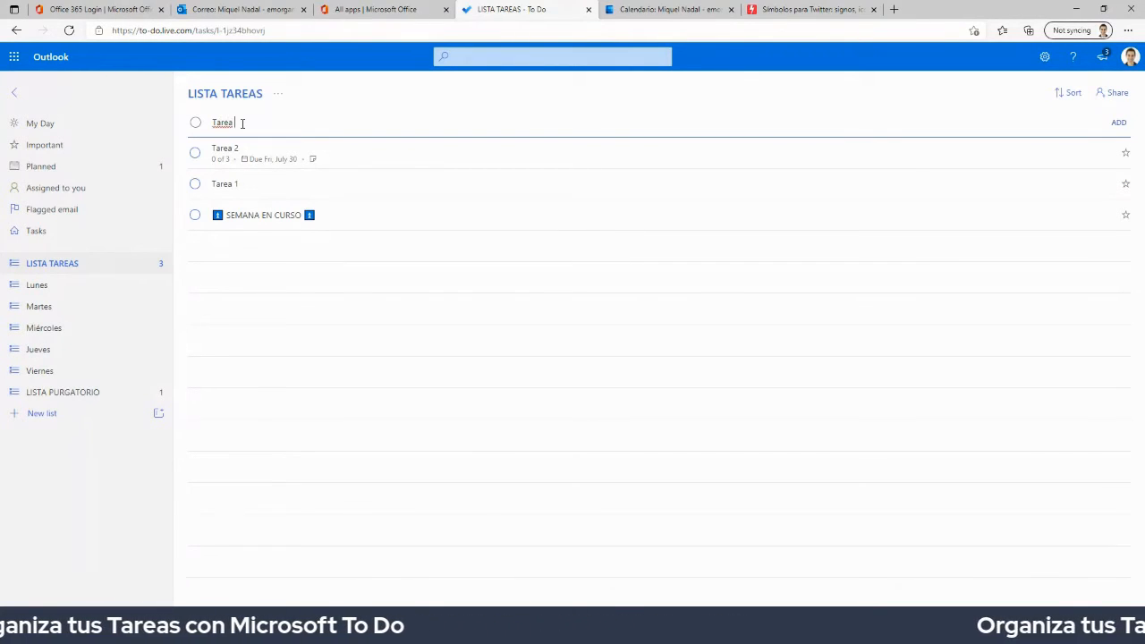
text(3)
key(Return)
- Add two more tasks to LISTA TAREAS, both named Tarea 4
text(Tar)
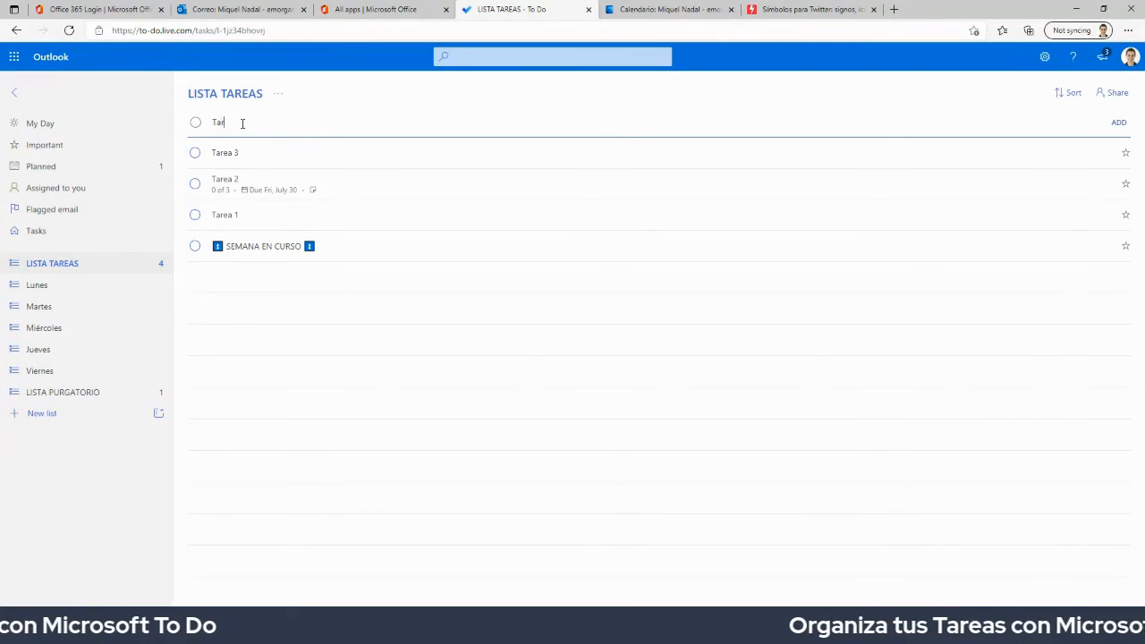
text(ea 4)
key(Return)
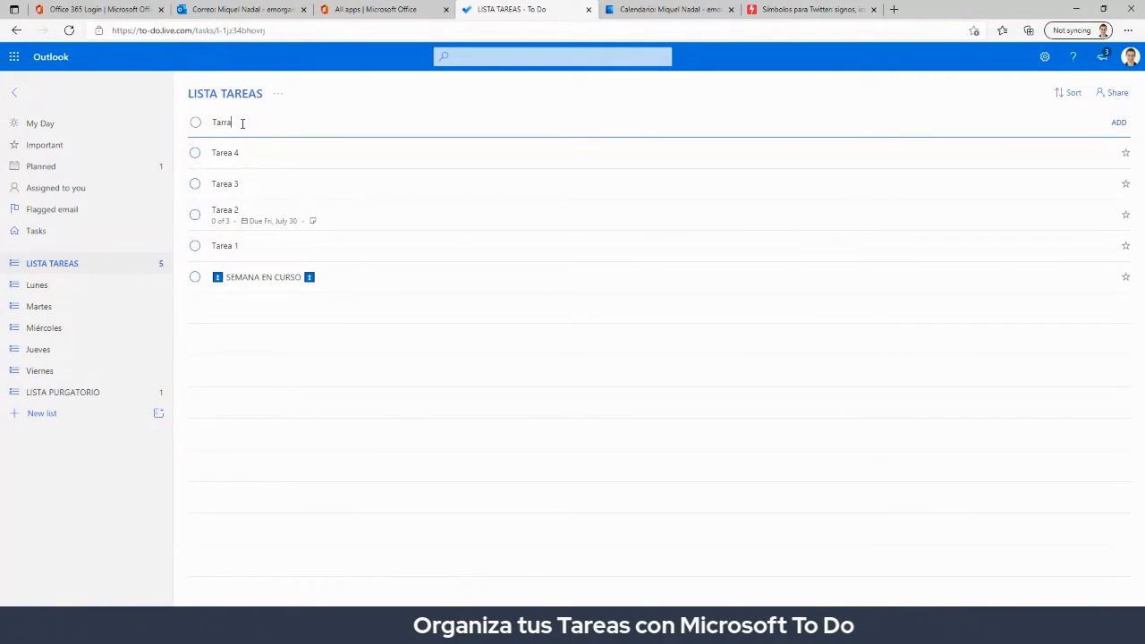
text(Tarea 4)
key(Return)
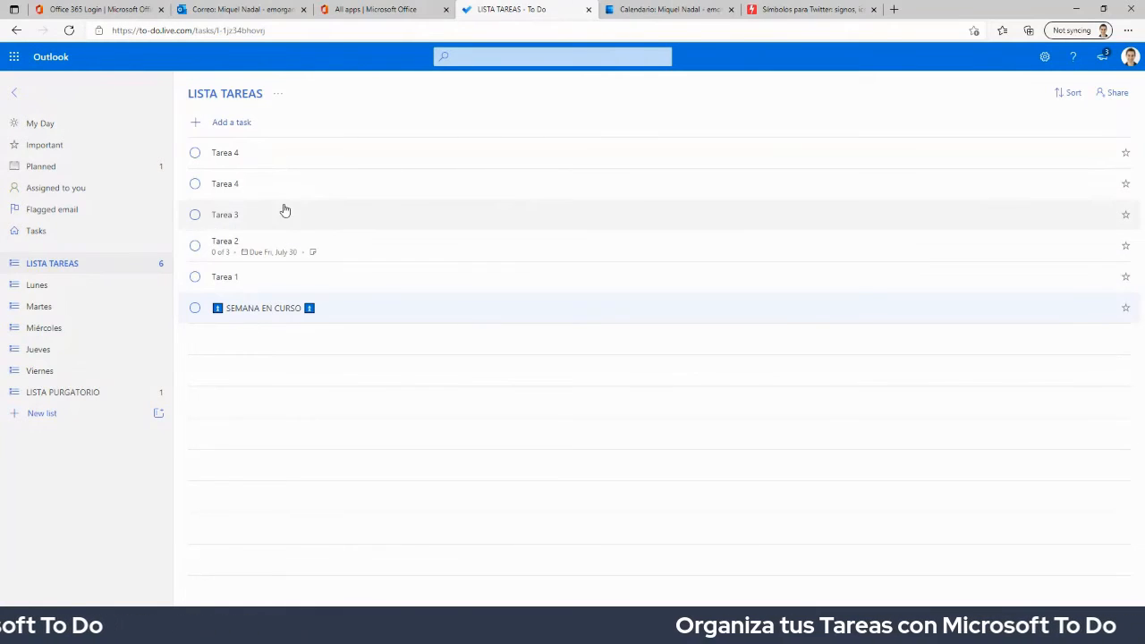
- Reorder LISTA TAREAS so Tarea 3, one Tarea 4, Tarea 1 and Tarea 2 sit above SEMANA EN CURSO, with the other Tarea 4 below
click(260, 314)
drag(260, 314, 247, 153)
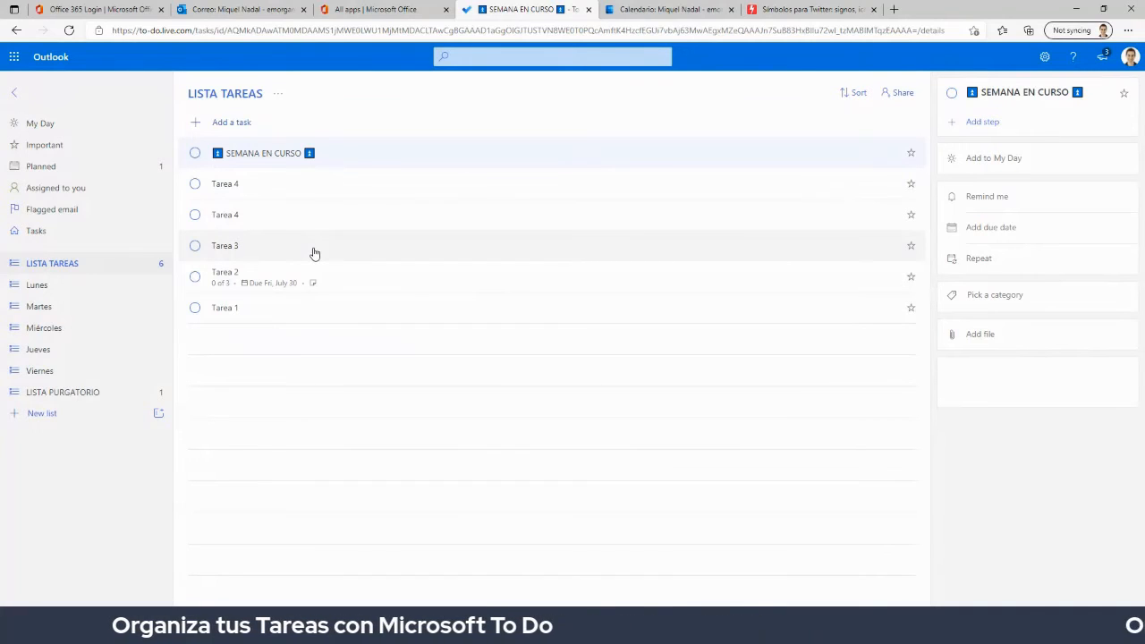
click(224, 247)
drag(273, 248, 265, 148)
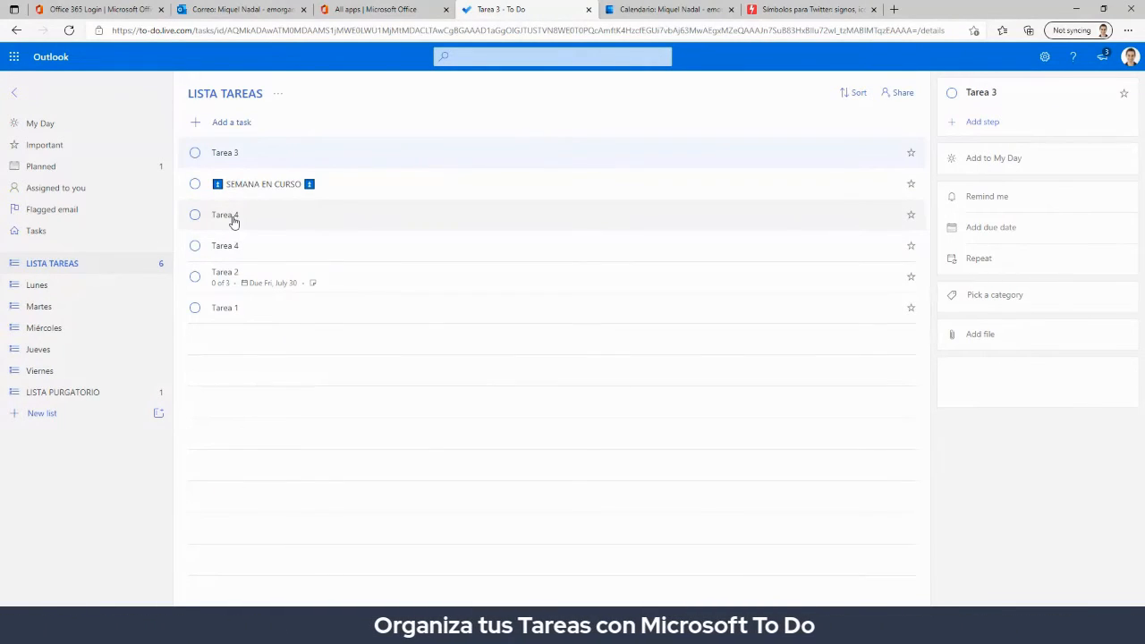
drag(233, 221, 263, 182)
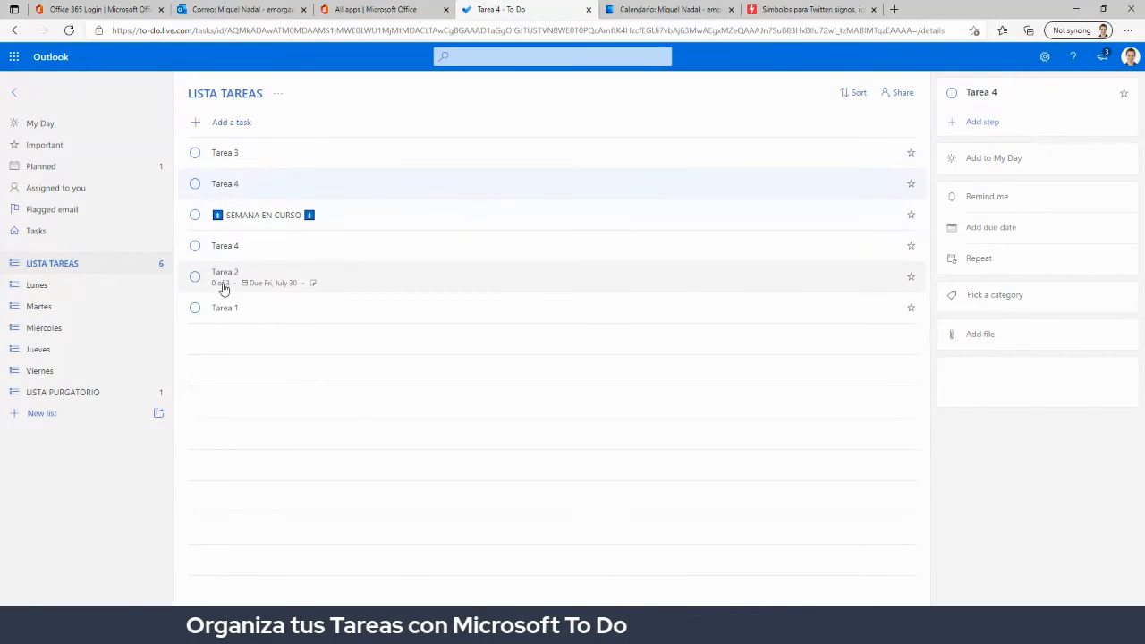
click(221, 280)
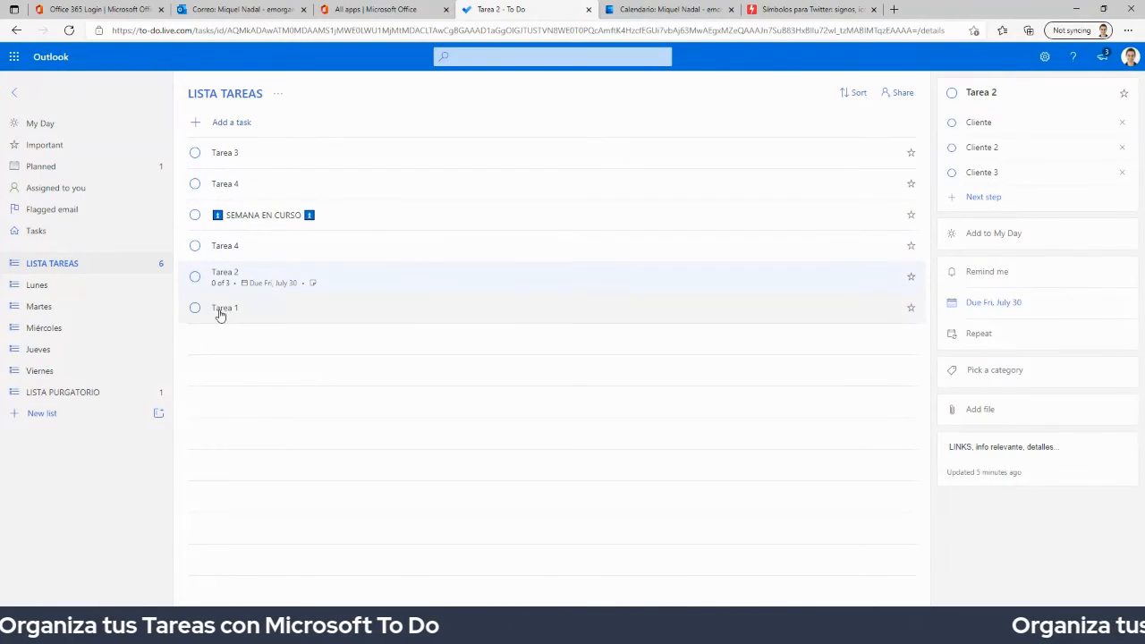
drag(220, 311, 268, 246)
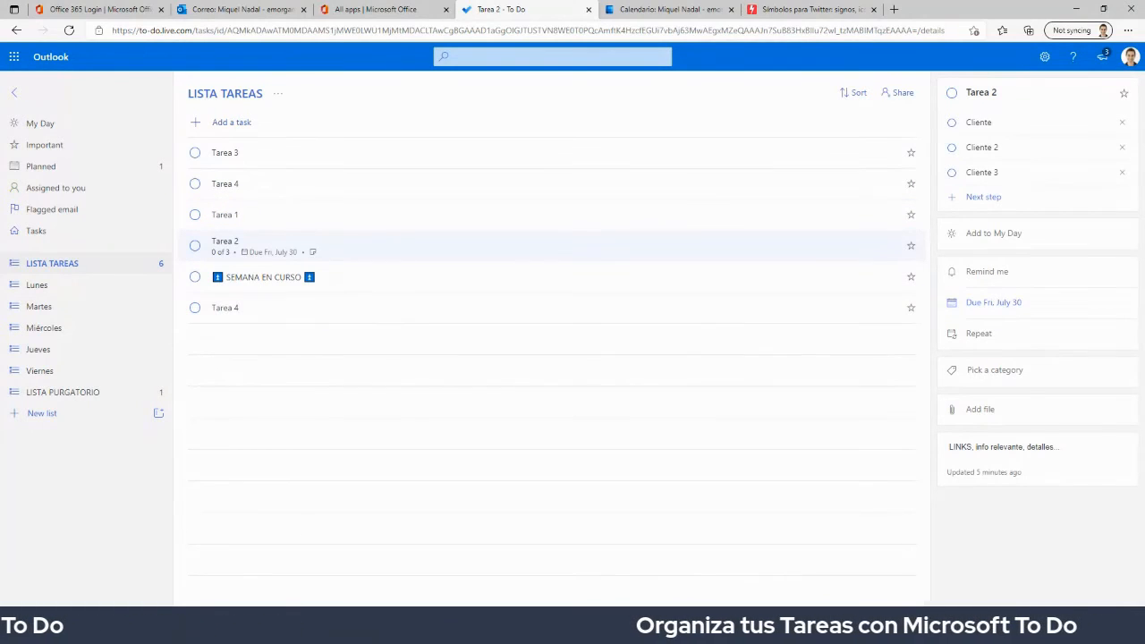
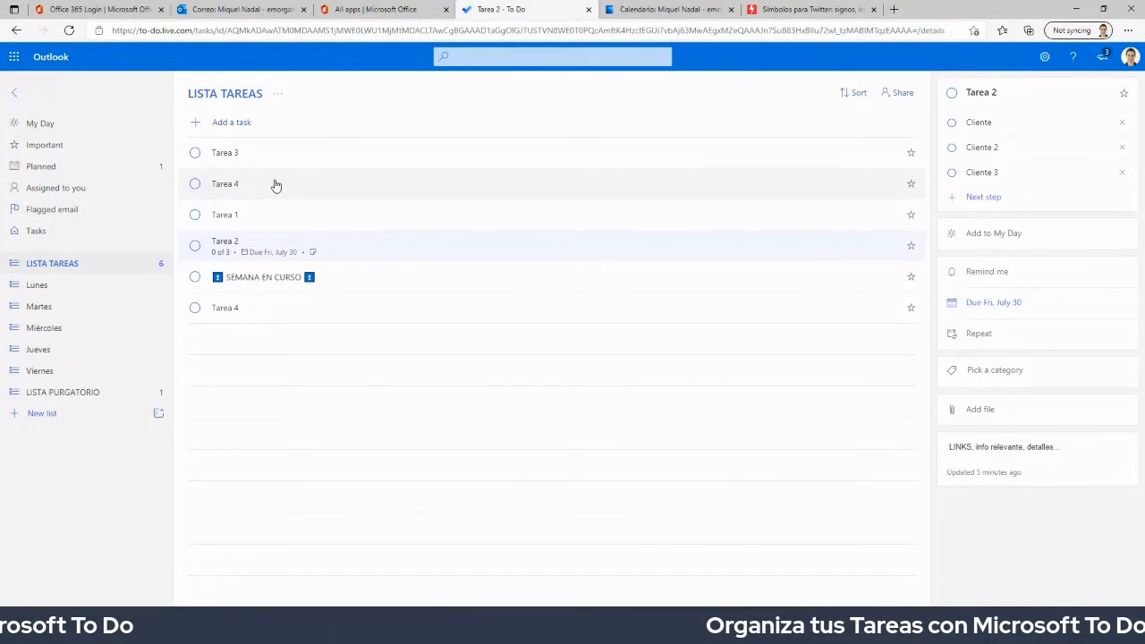
- Move Tarea 4, Tarea 3 and Tarea 1 from LISTA TAREAS to the Lunes list and mark Tarea 1 as completed there
drag(275, 184, 157, 250)
mouse_move(64, 284)
mouse_down()
mouse_move(81, 284)
mouse_move(71, 288)
mouse_up()
click(74, 291)
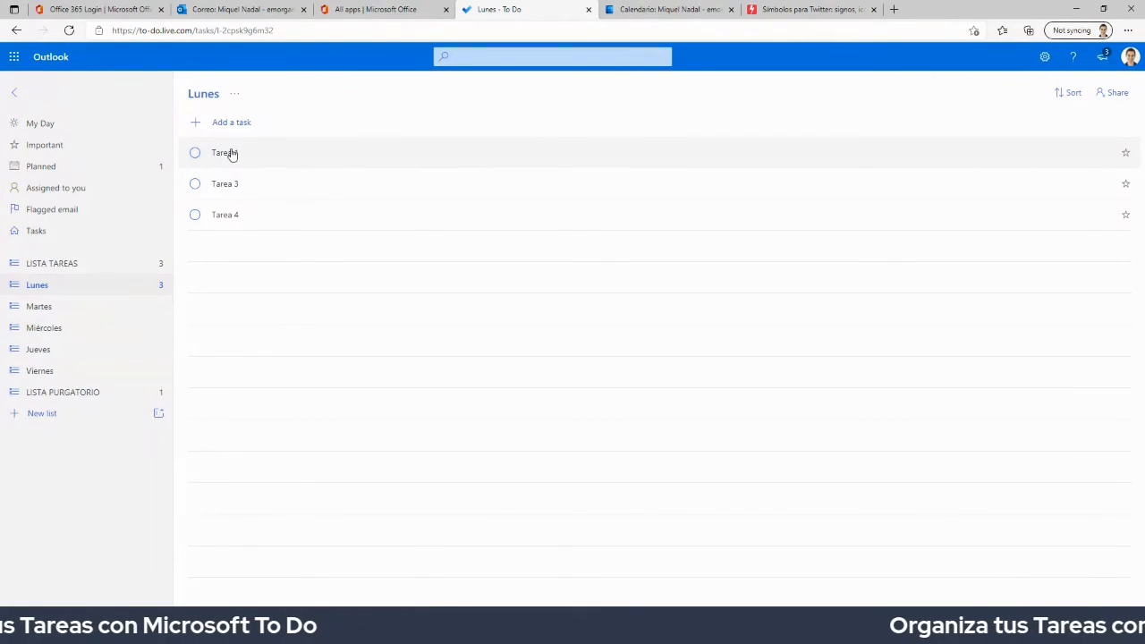
click(195, 154)
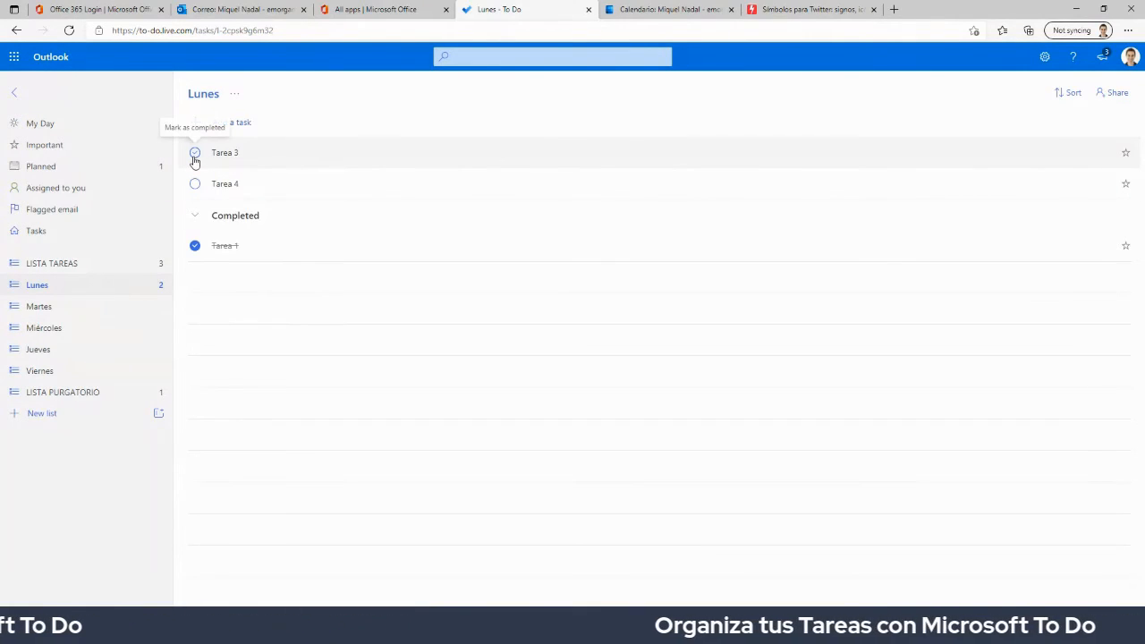
click(197, 218)
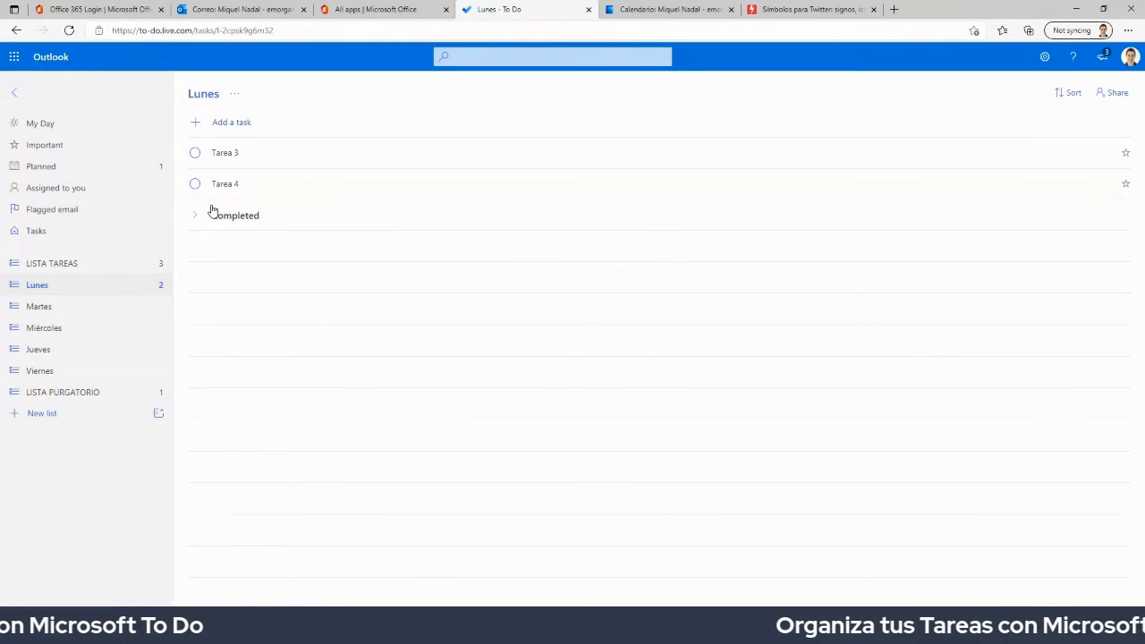
- Move Tarea 3 from Lunes back to LISTA TAREAS and reschedule Tarea 4 to the Martes list
drag(225, 194, 21, 268)
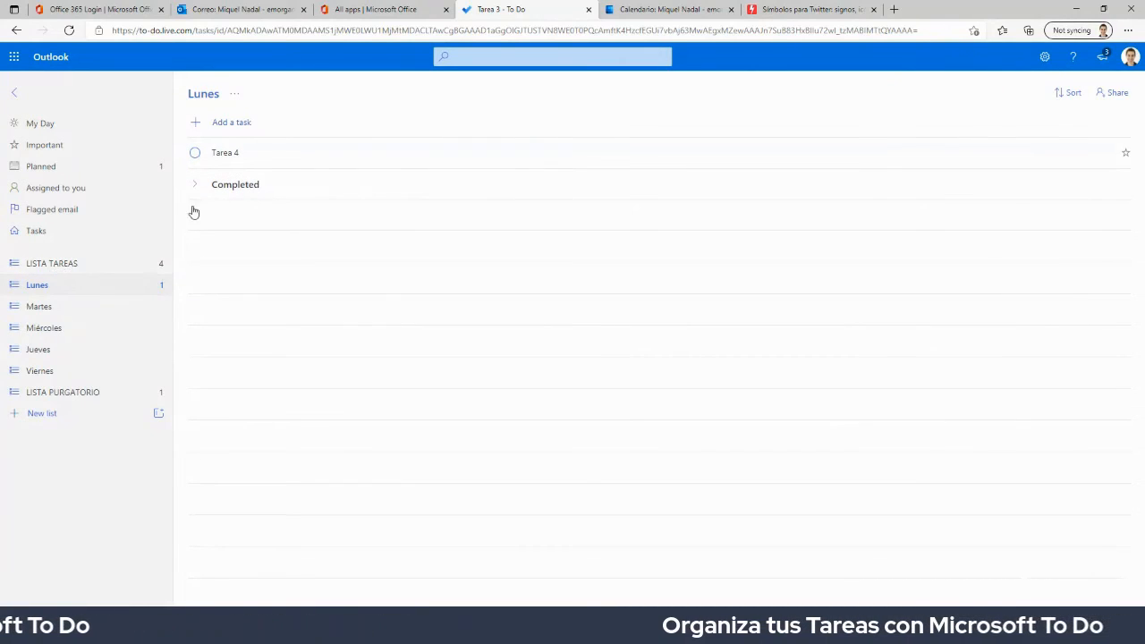
click(73, 289)
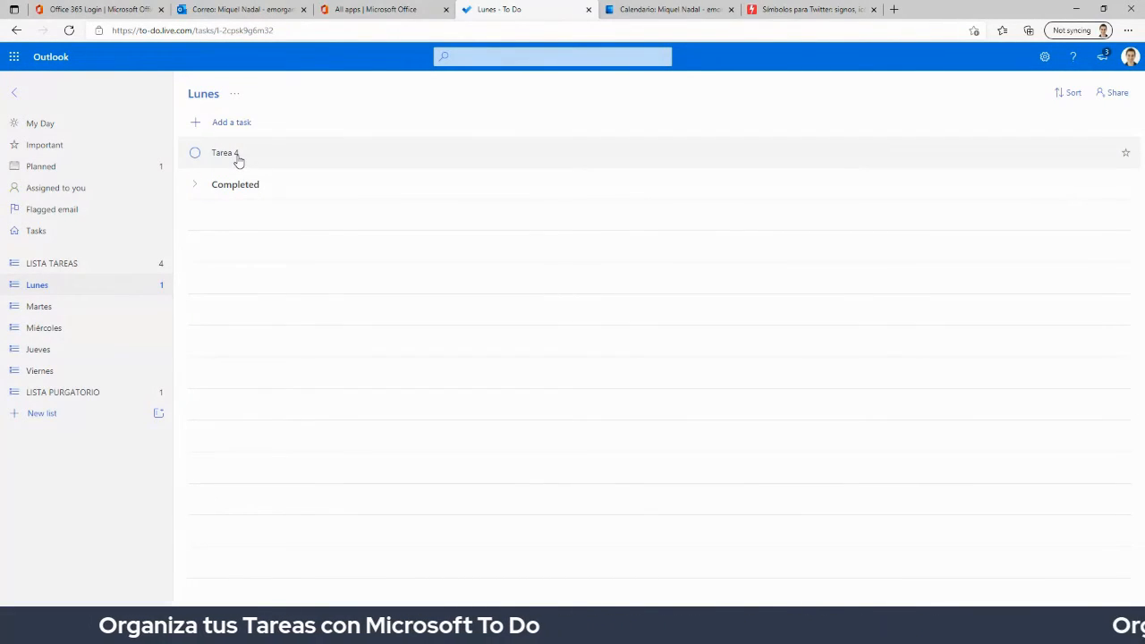
drag(232, 157, 75, 305)
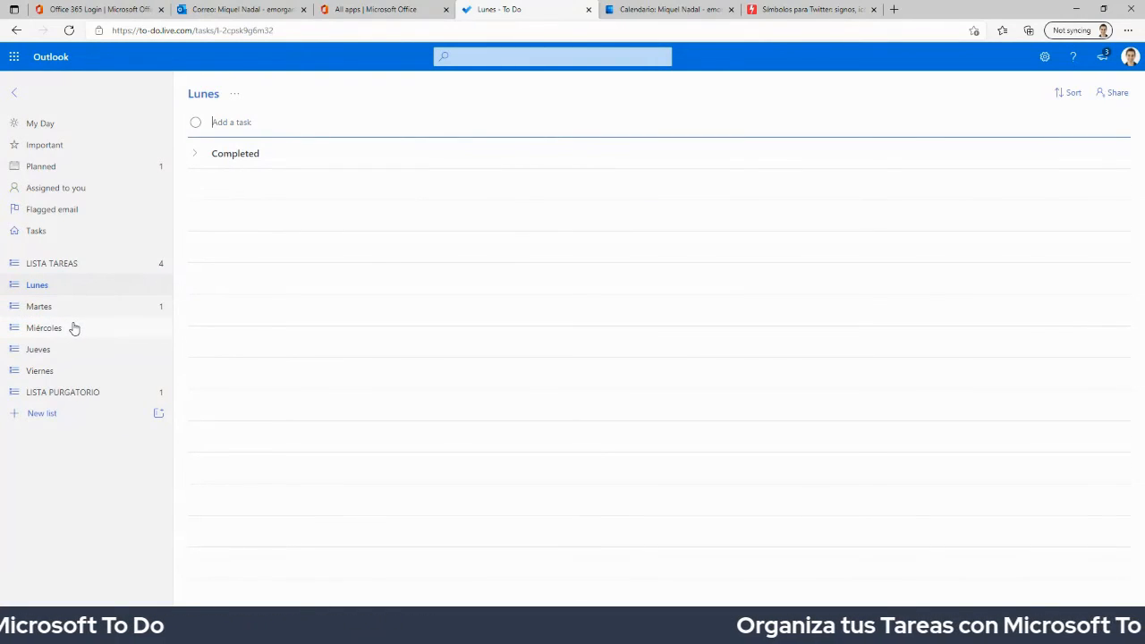
- Reorder LISTA TAREAS to Tarea 3, Tarea 4, SEMANA EN CURSO and Tarea 2, and open the details of Tarea 2
click(41, 371)
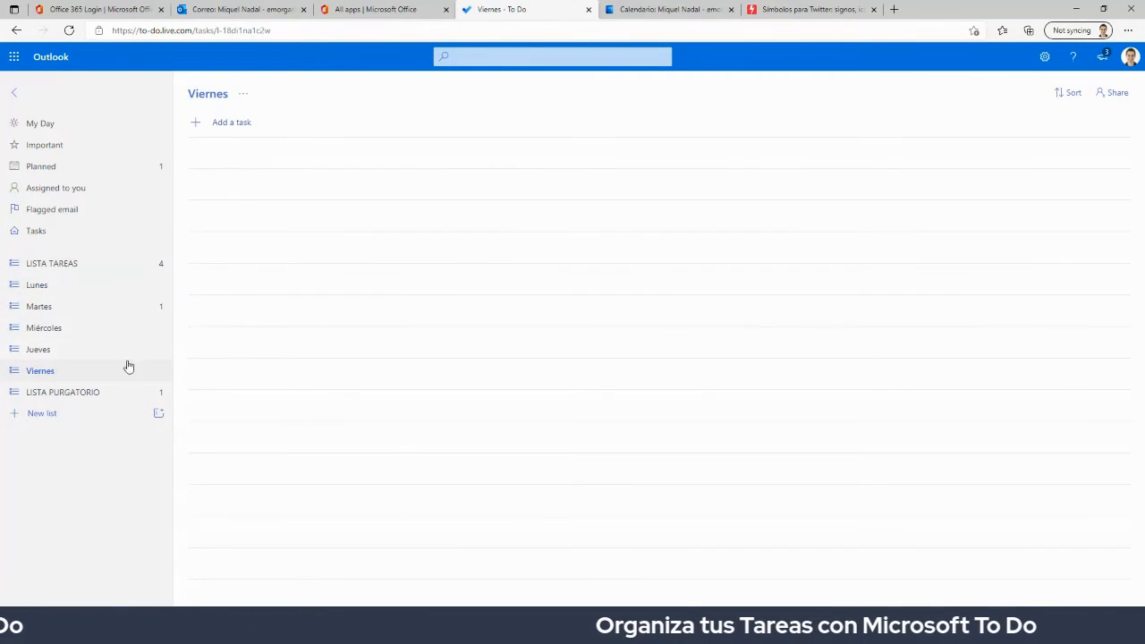
click(62, 398)
click(76, 268)
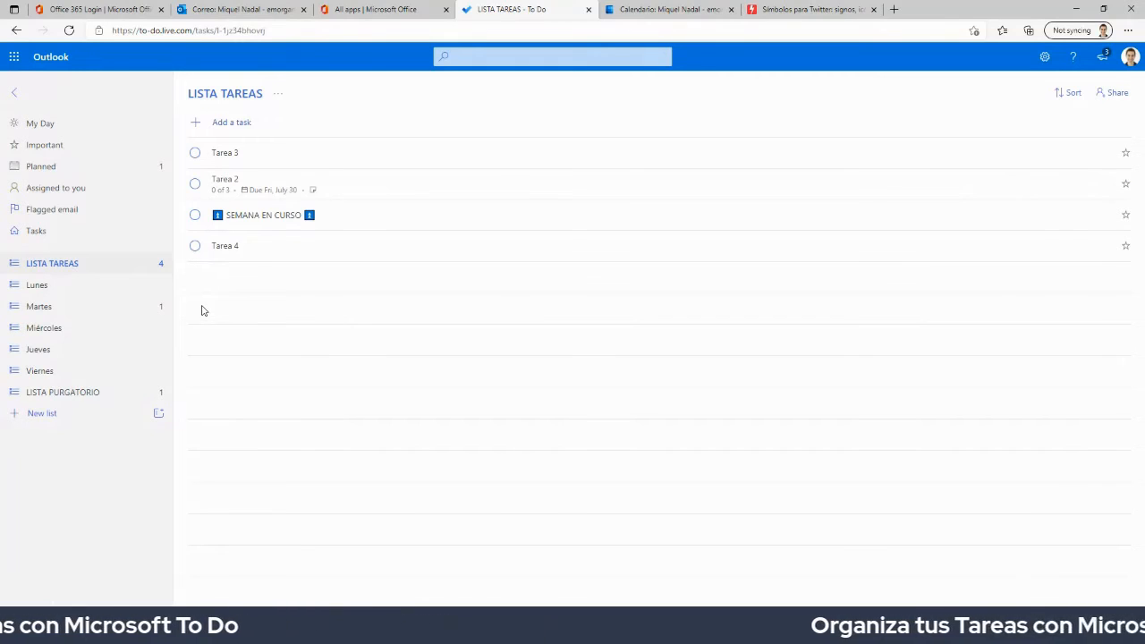
drag(230, 217, 263, 154)
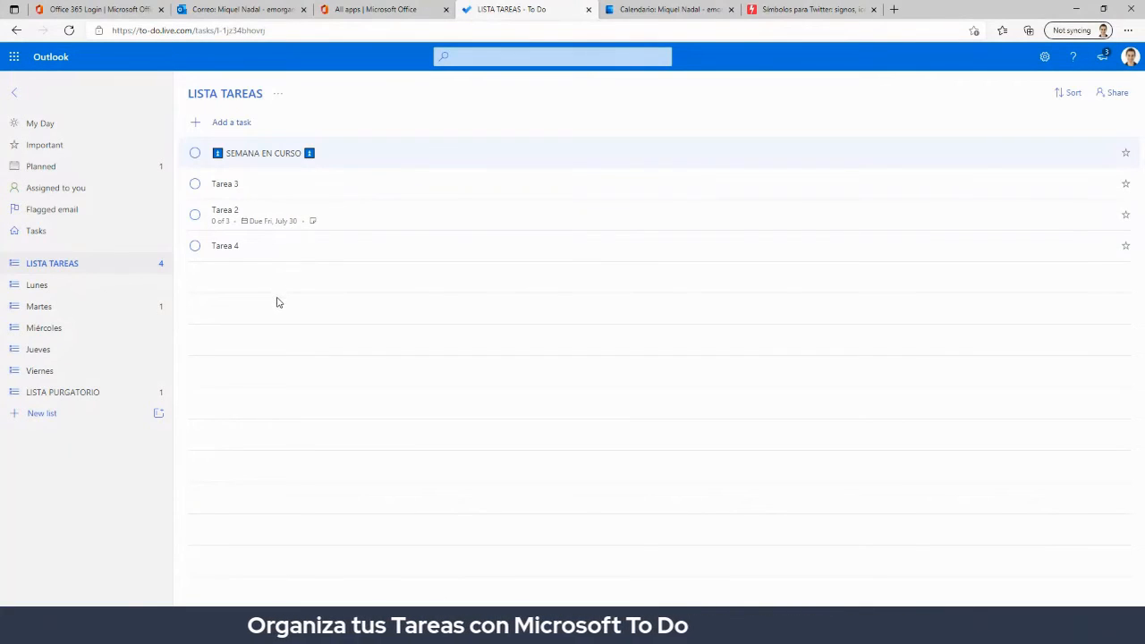
drag(215, 248, 237, 154)
drag(222, 224, 260, 153)
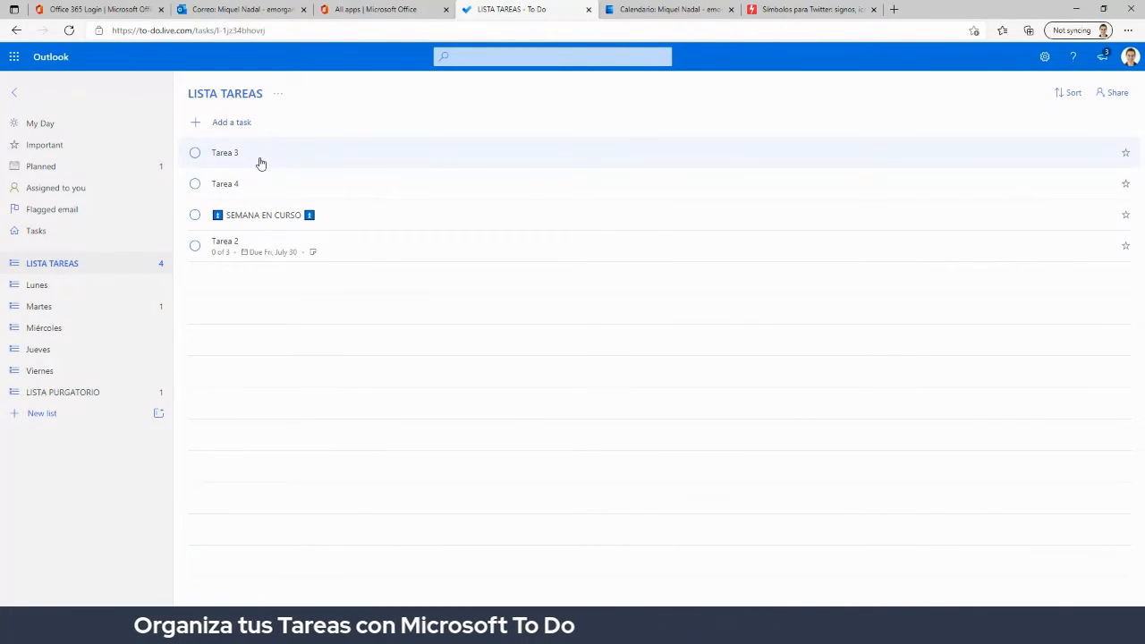
click(248, 245)
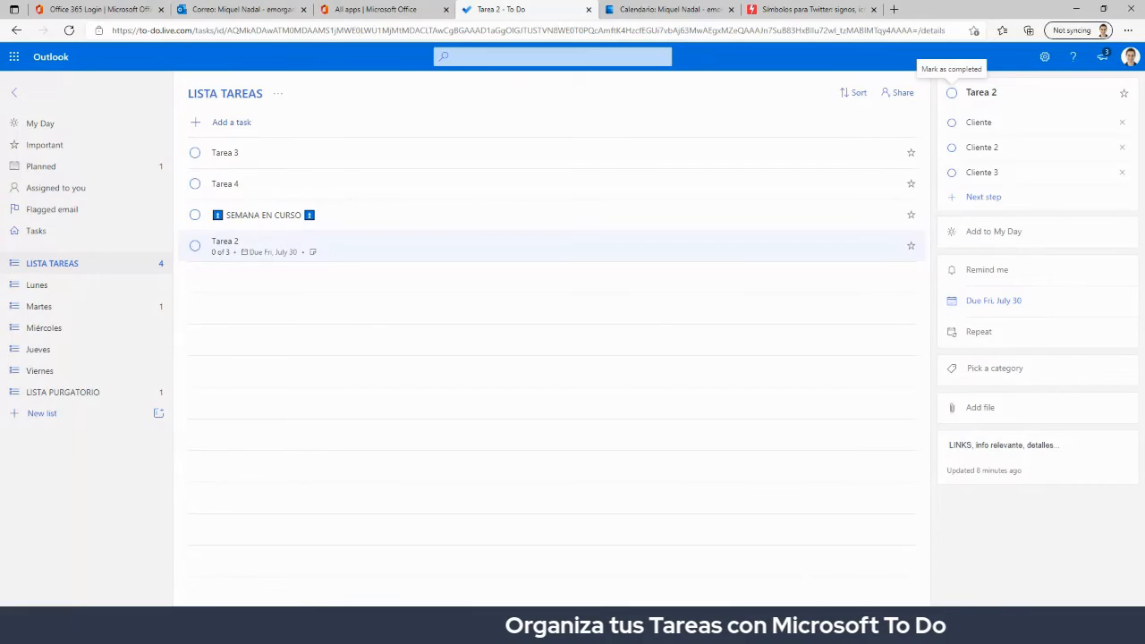
- Switch to the Outlook calendar and display it in week view (Semana)
click(661, 8)
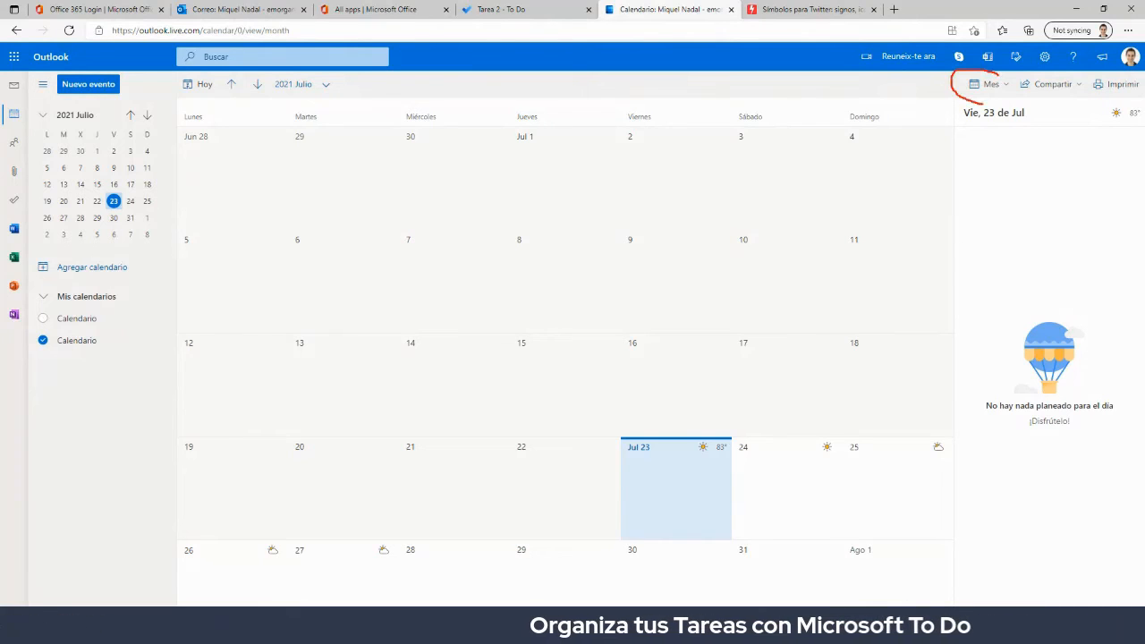
click(993, 85)
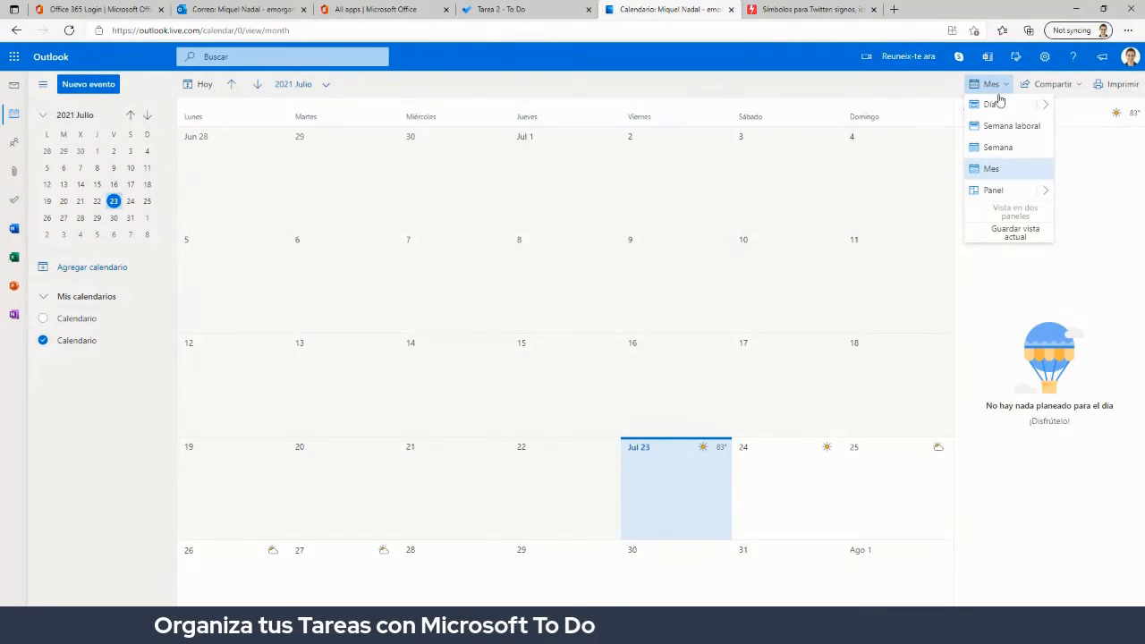
click(1000, 146)
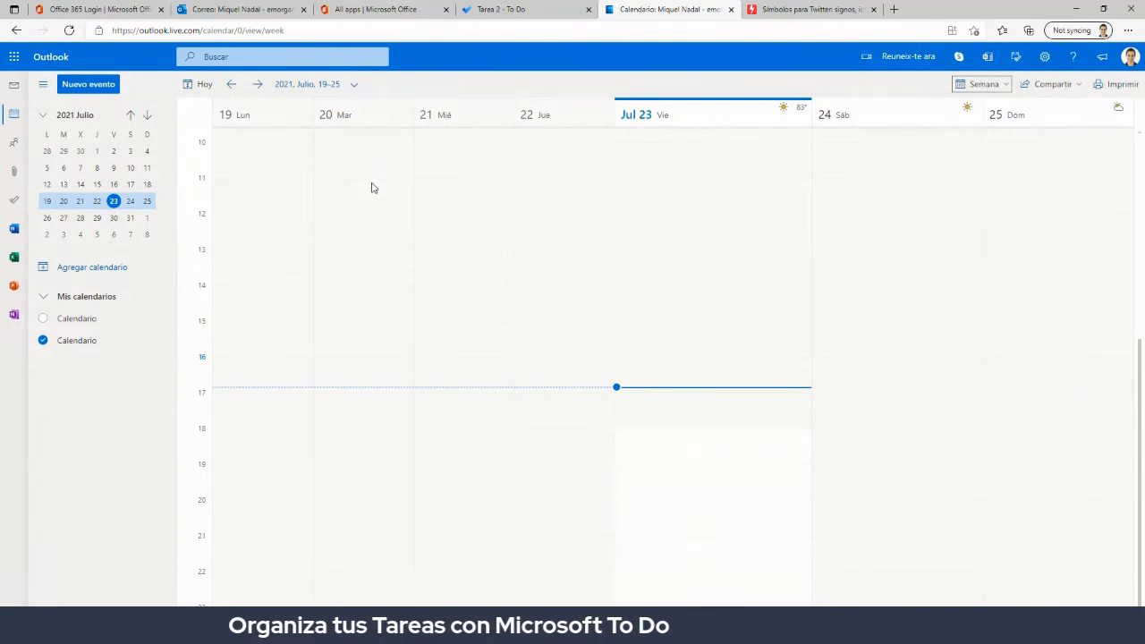
scroll(377, 195, up, 5)
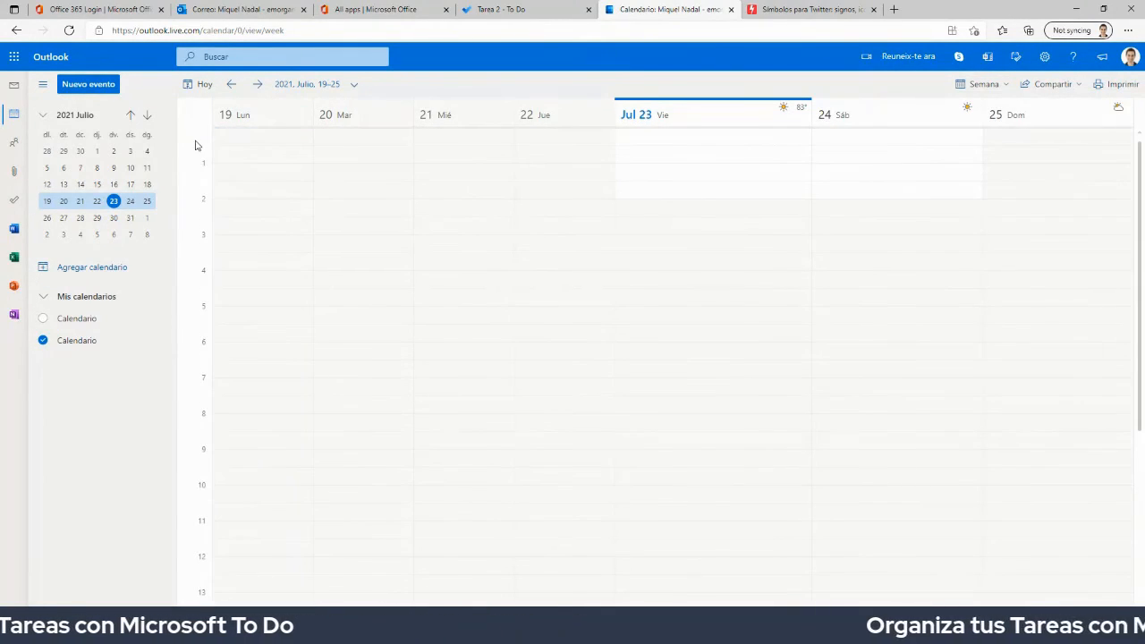
click(279, 126)
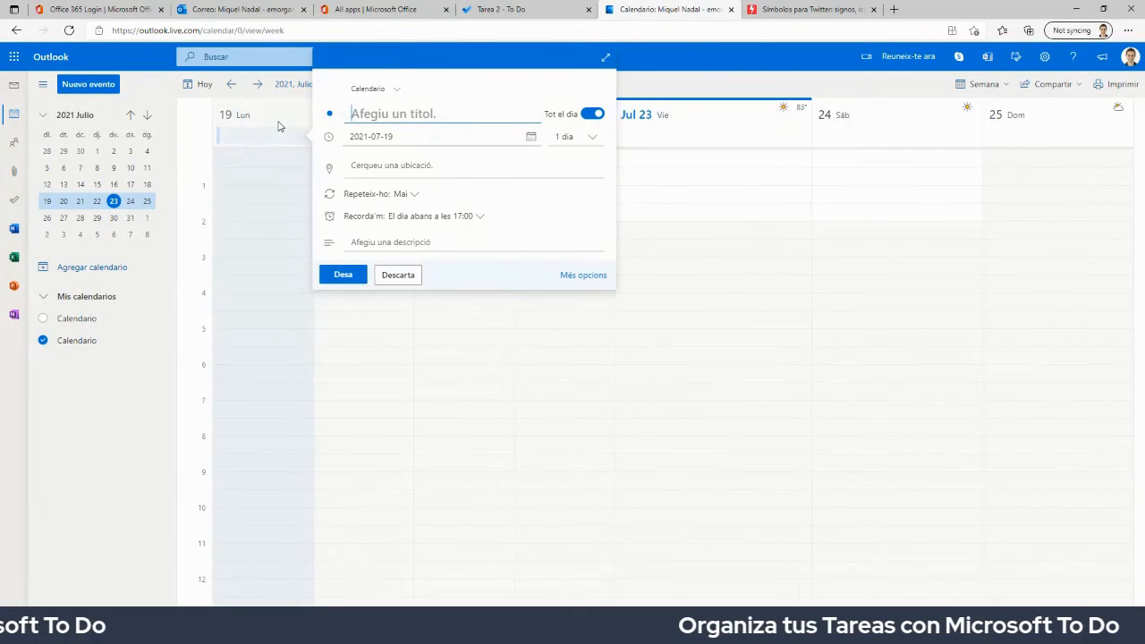
click(229, 159)
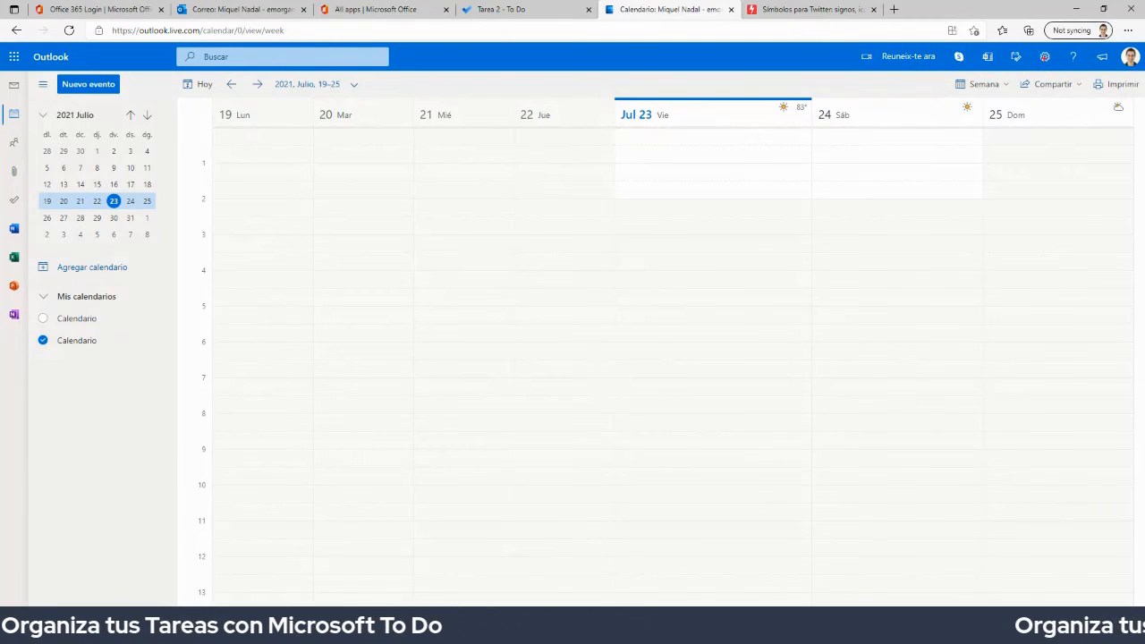
- Open the side pane with upcoming tasks beside the Outlook calendar and switch it to its To Do view
drag(1017, 78, 1028, 42)
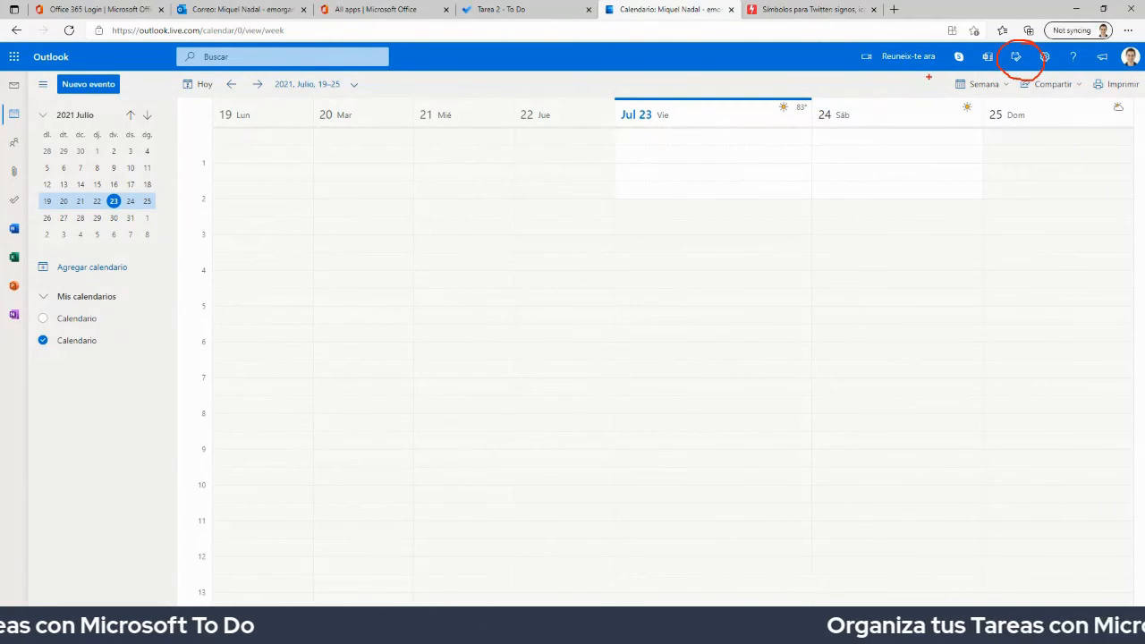
mouse_move(925, 84)
mouse_down()
mouse_move(1004, 76)
mouse_move(987, 88)
mouse_up()
key(Escape)
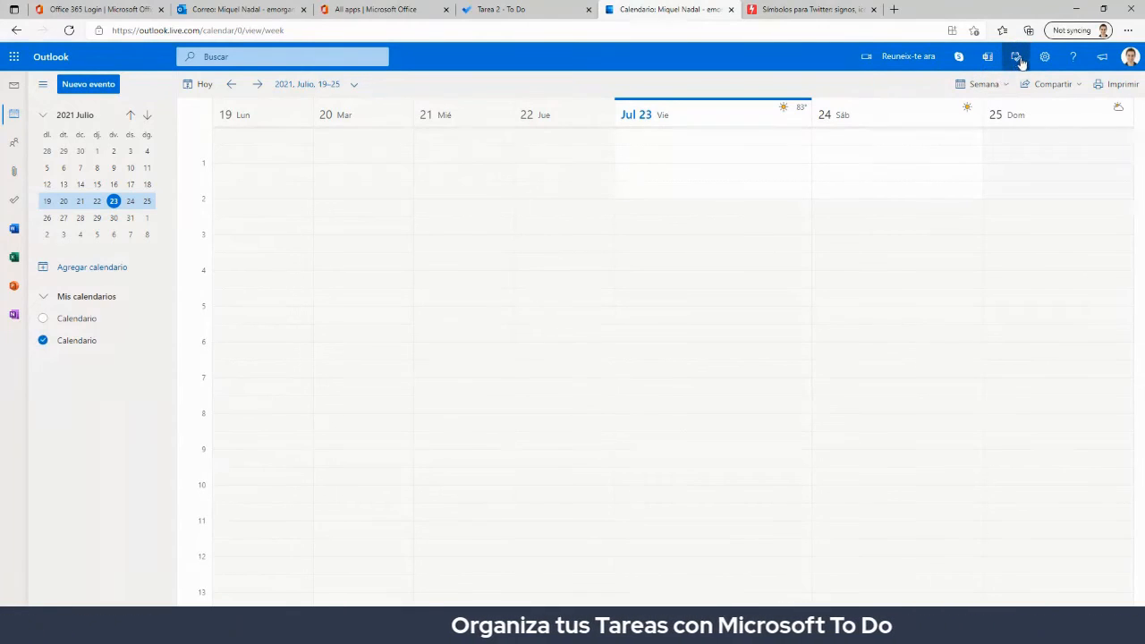
click(1016, 57)
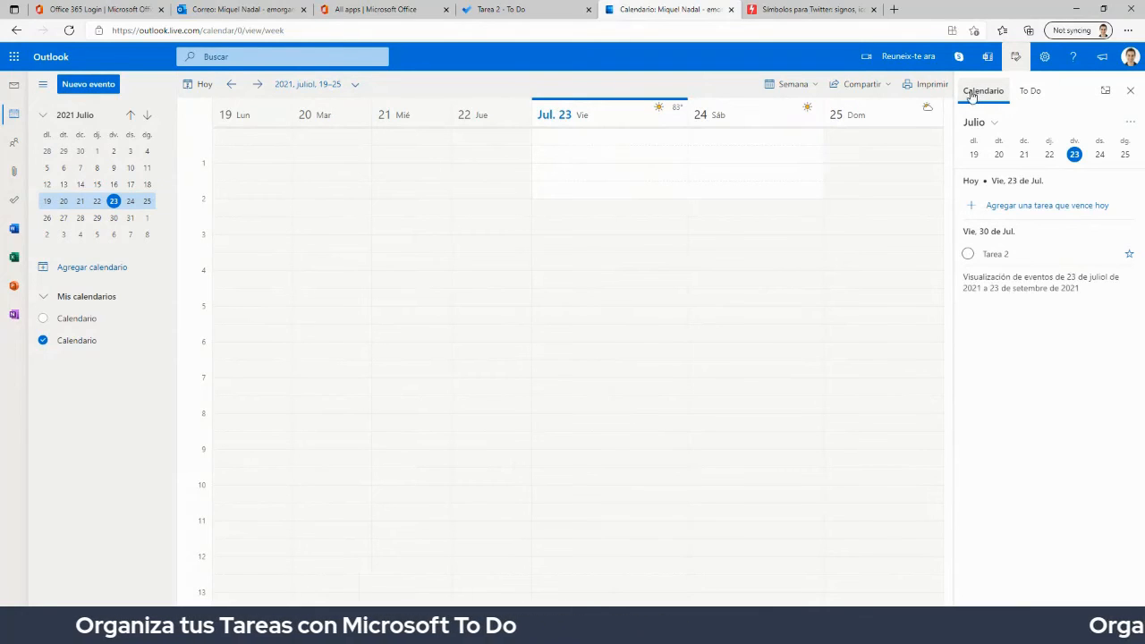
mouse_move(967, 93)
mouse_down()
mouse_move(970, 83)
mouse_move(1038, 105)
mouse_move(1032, 87)
mouse_up()
key(Escape)
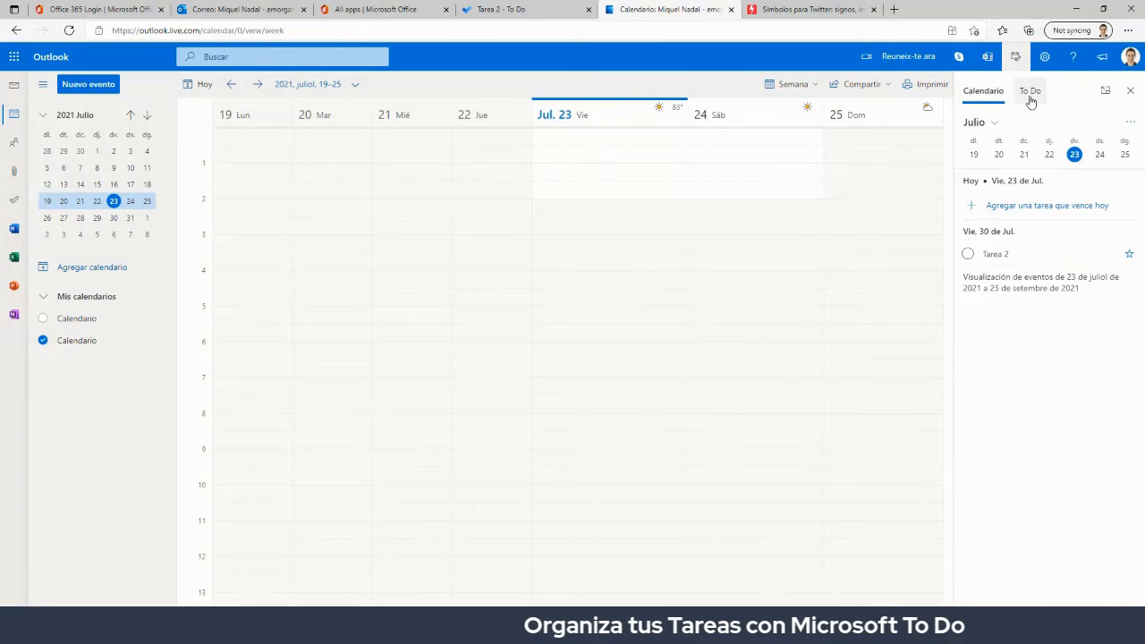
click(1031, 93)
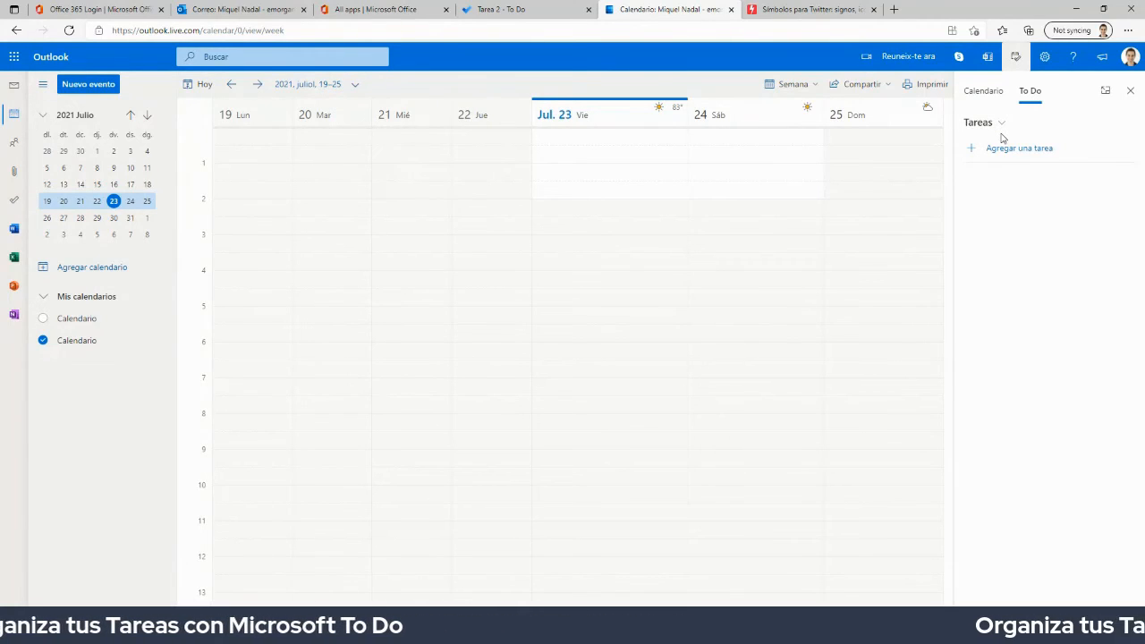
- Show the Viernes task list in the To Do pane beside the week calendar
click(1000, 125)
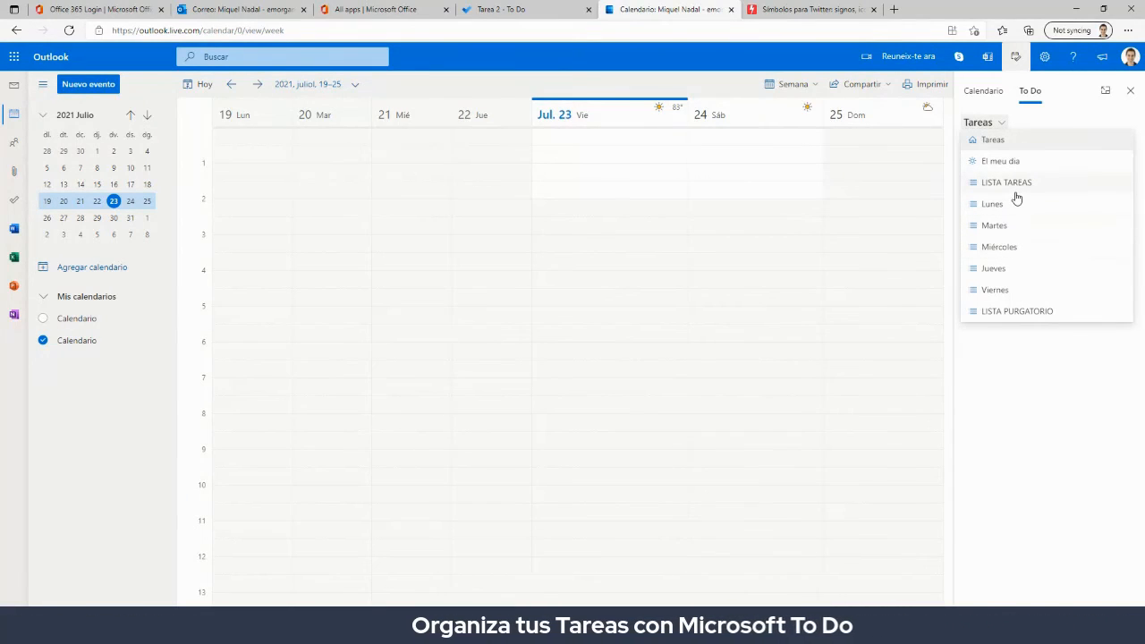
click(993, 290)
click(995, 150)
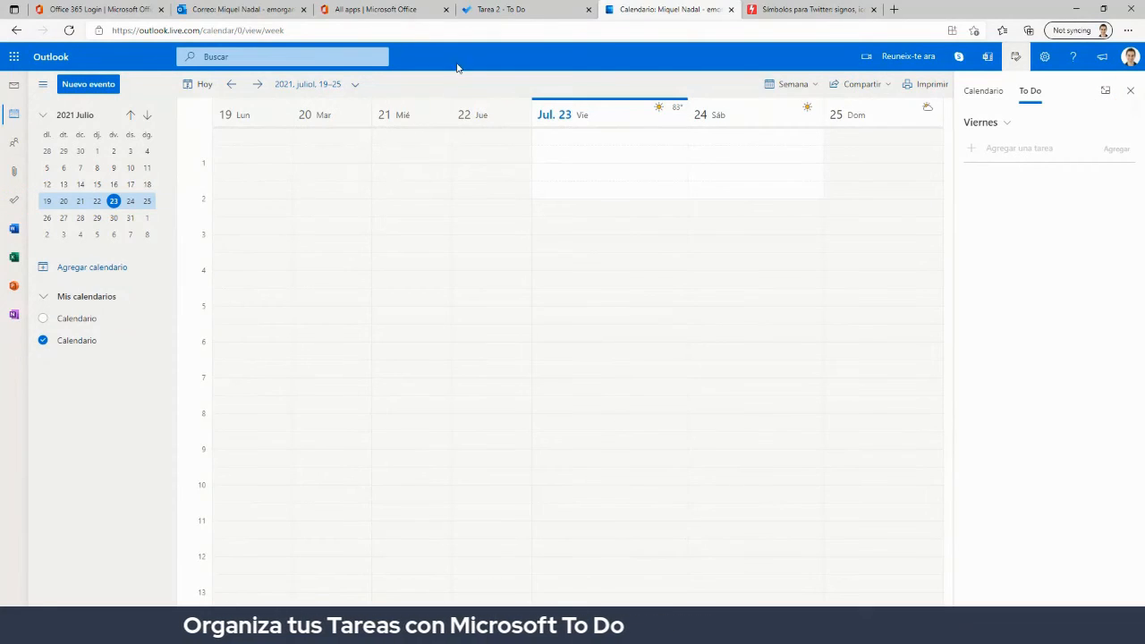
click(501, 9)
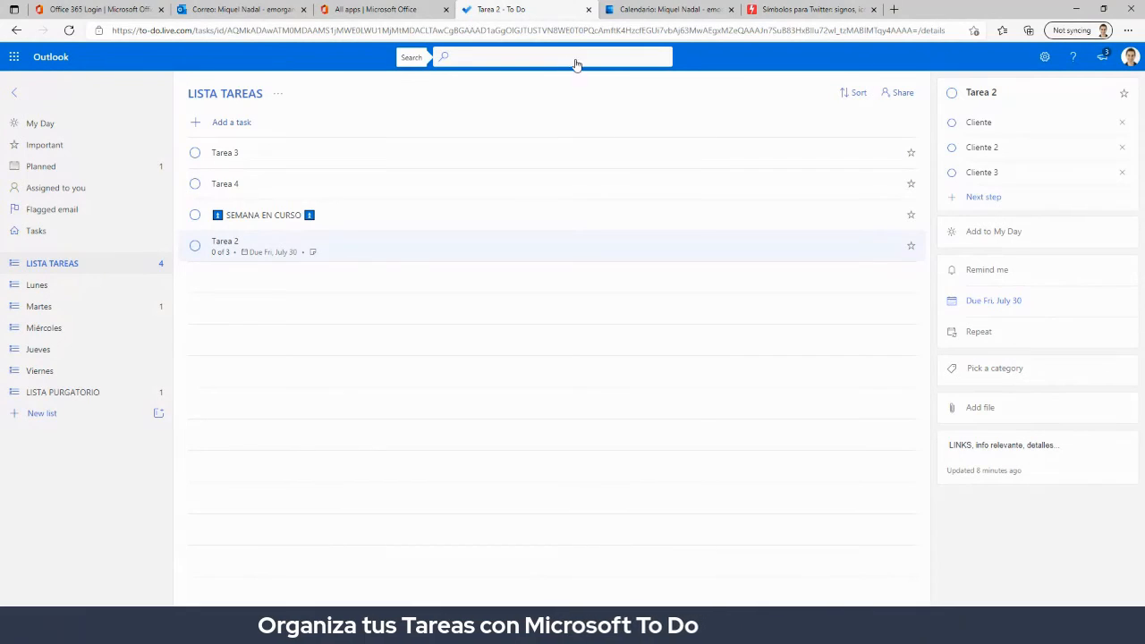
click(677, 9)
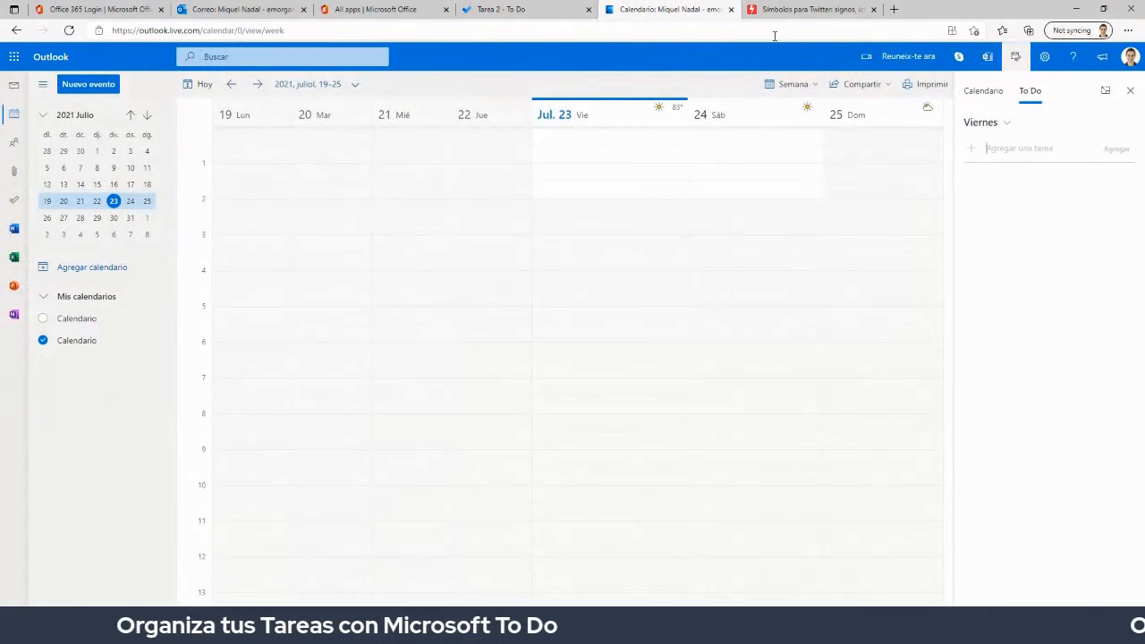
- Close the To Do pane and change the Outlook calendar from week view to the Panel board view
click(1135, 95)
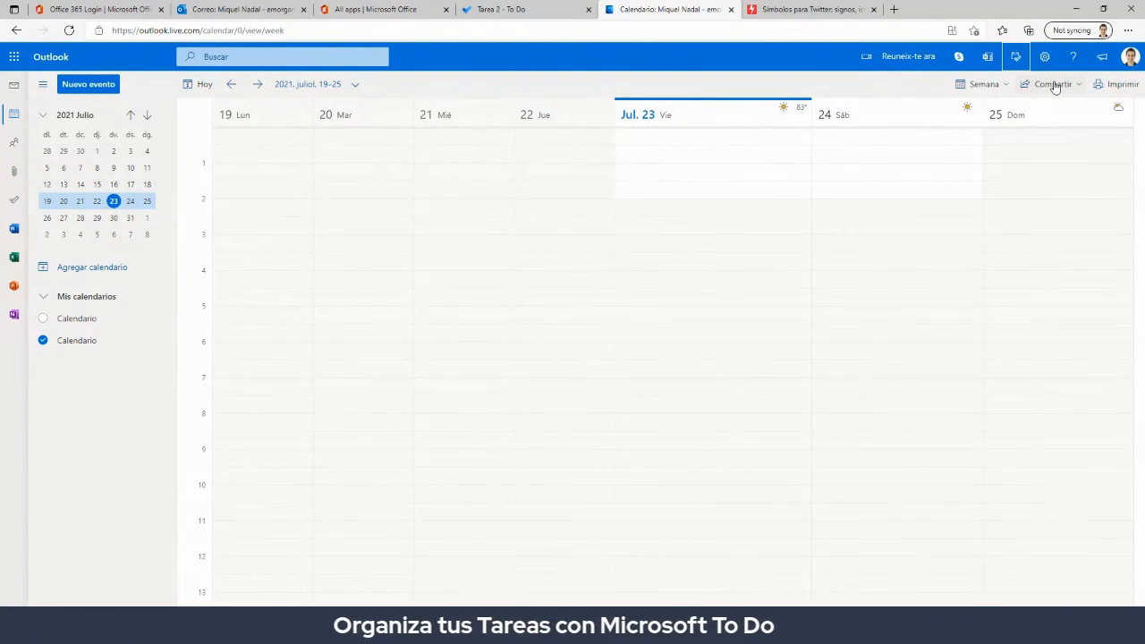
click(1005, 85)
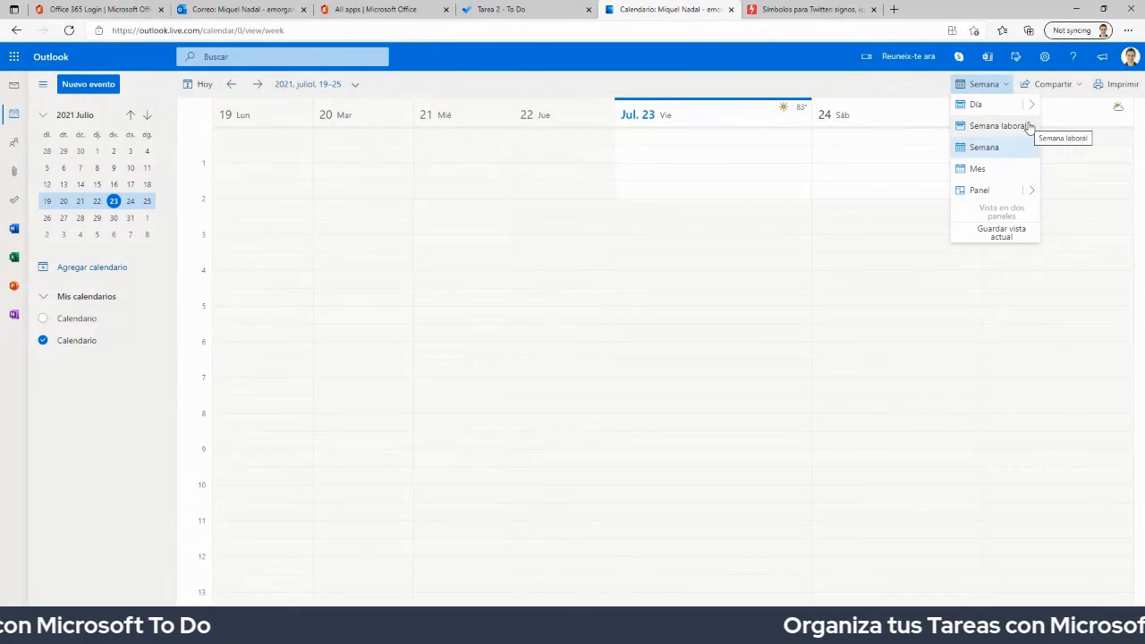
click(982, 194)
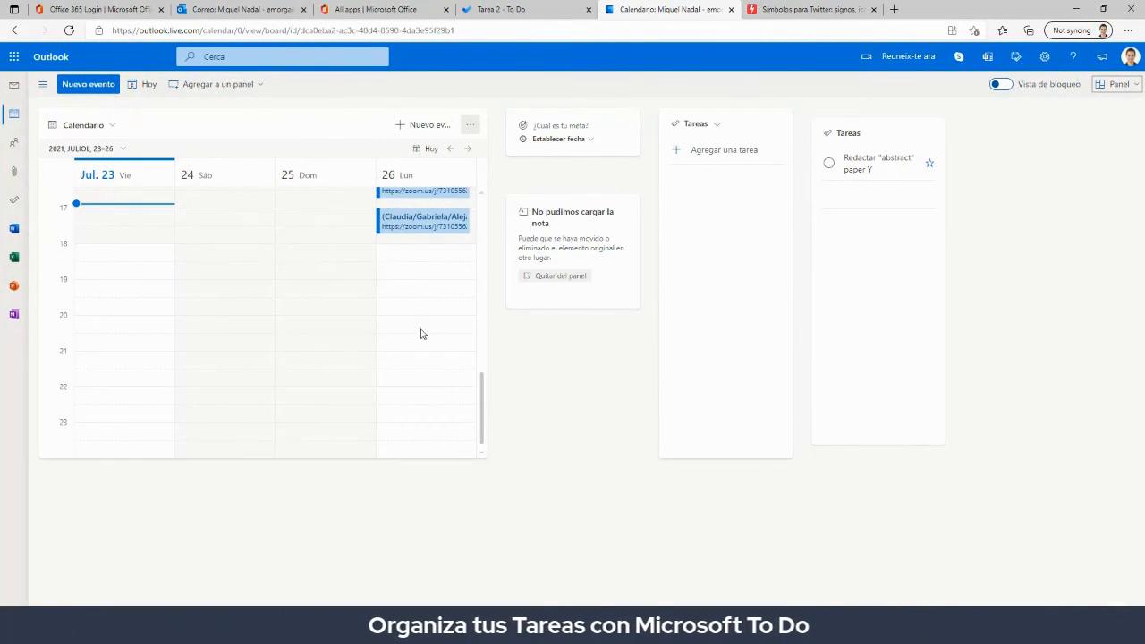
- Add a Nota to the board, place it beneath the existing note card and write "Hola qué tal" in it
click(247, 85)
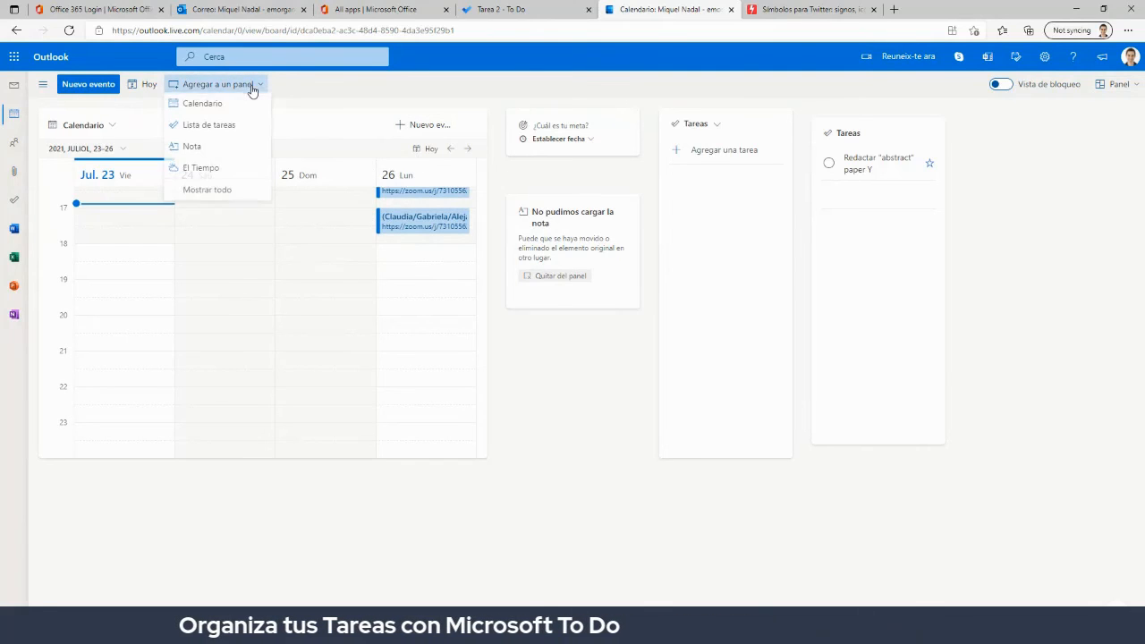
click(208, 191)
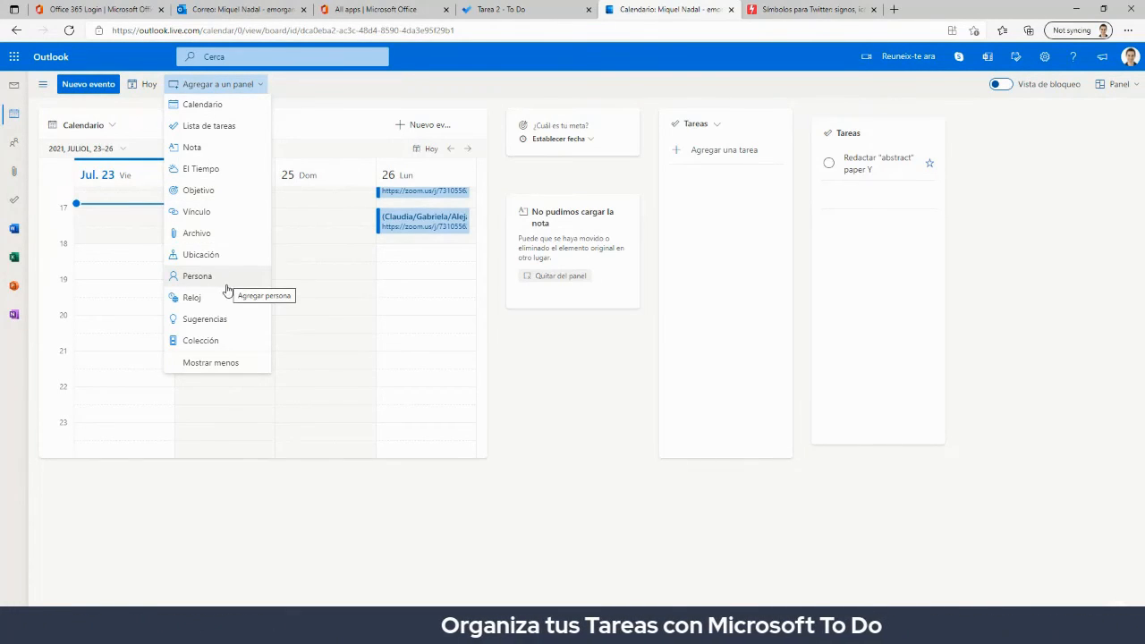
click(192, 147)
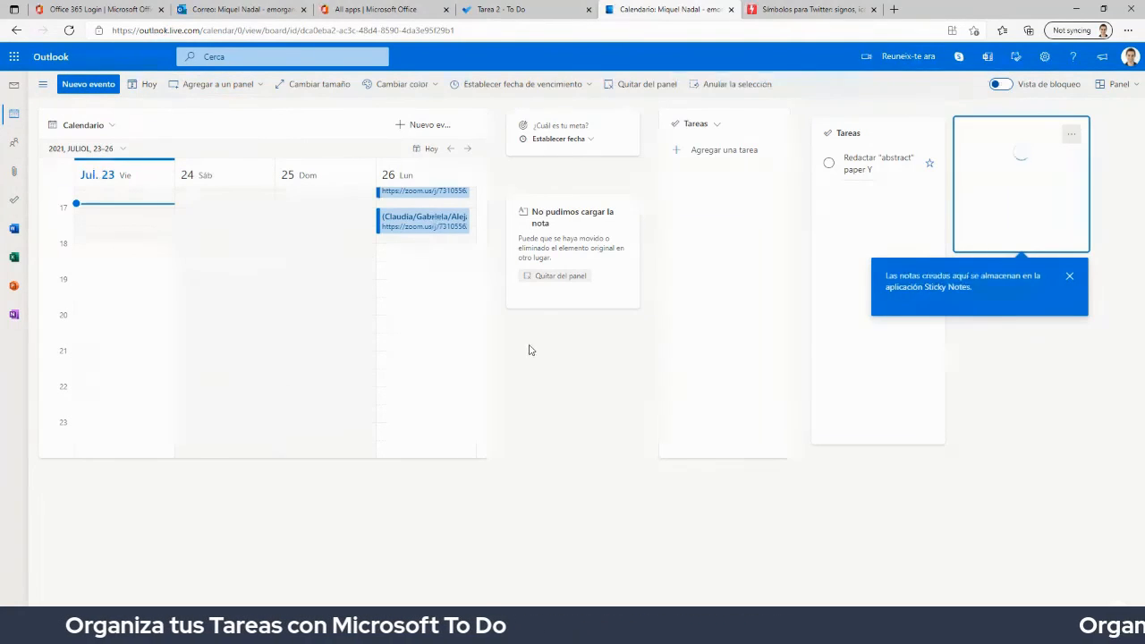
drag(985, 128, 525, 333)
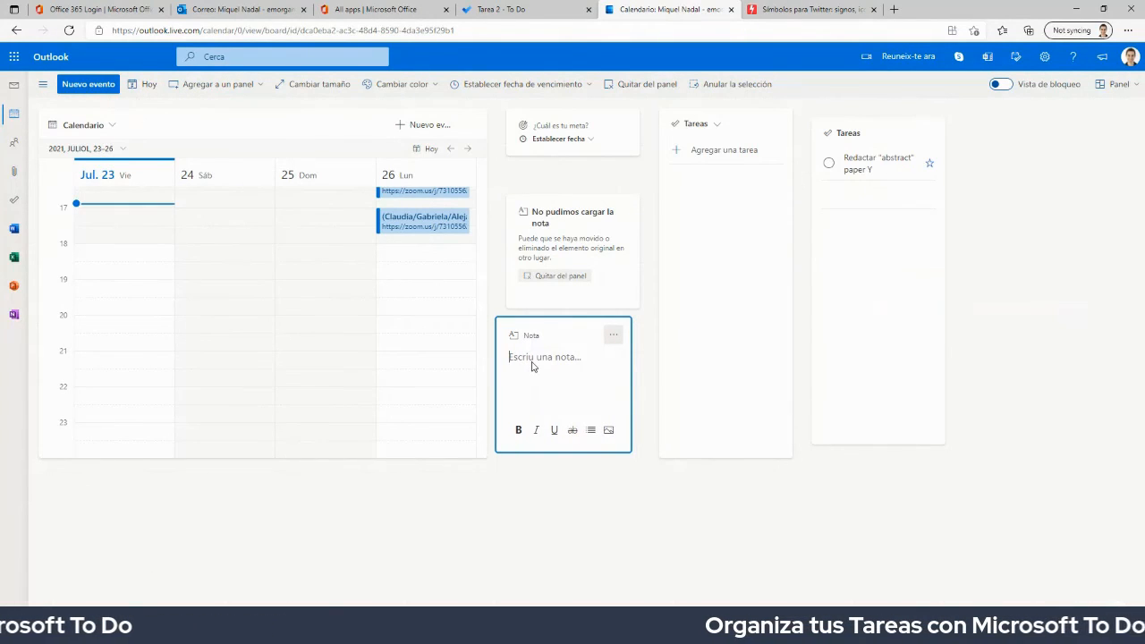
click(532, 365)
text(Hola qué tal)
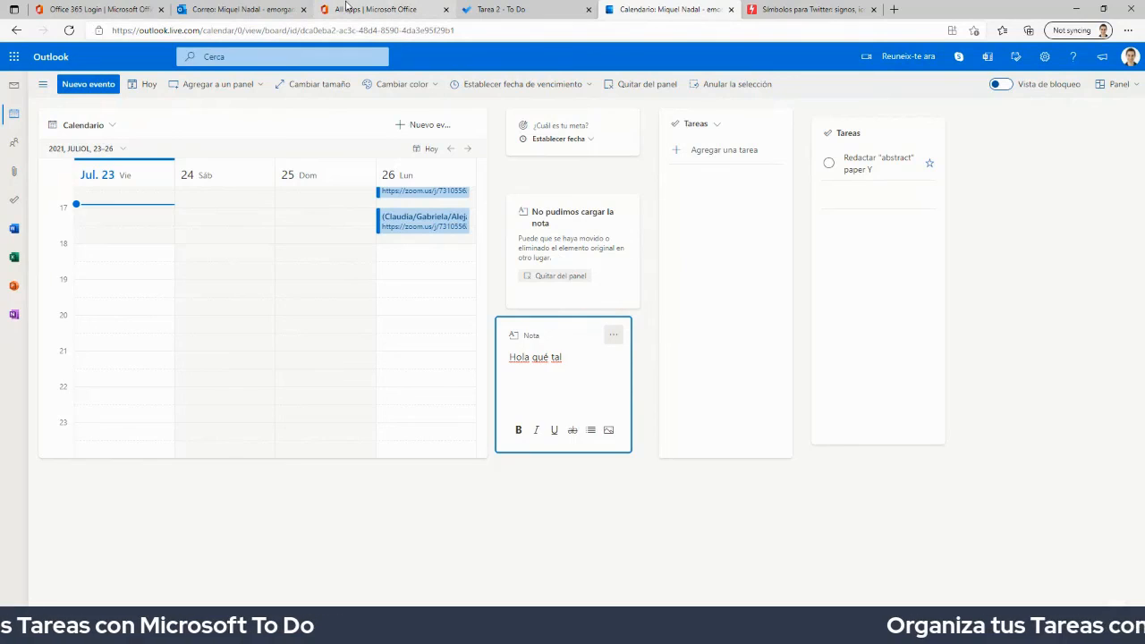
- Switch to the Outlook mailbox and open the To Do pane beside the inbox
click(237, 9)
click(376, 221)
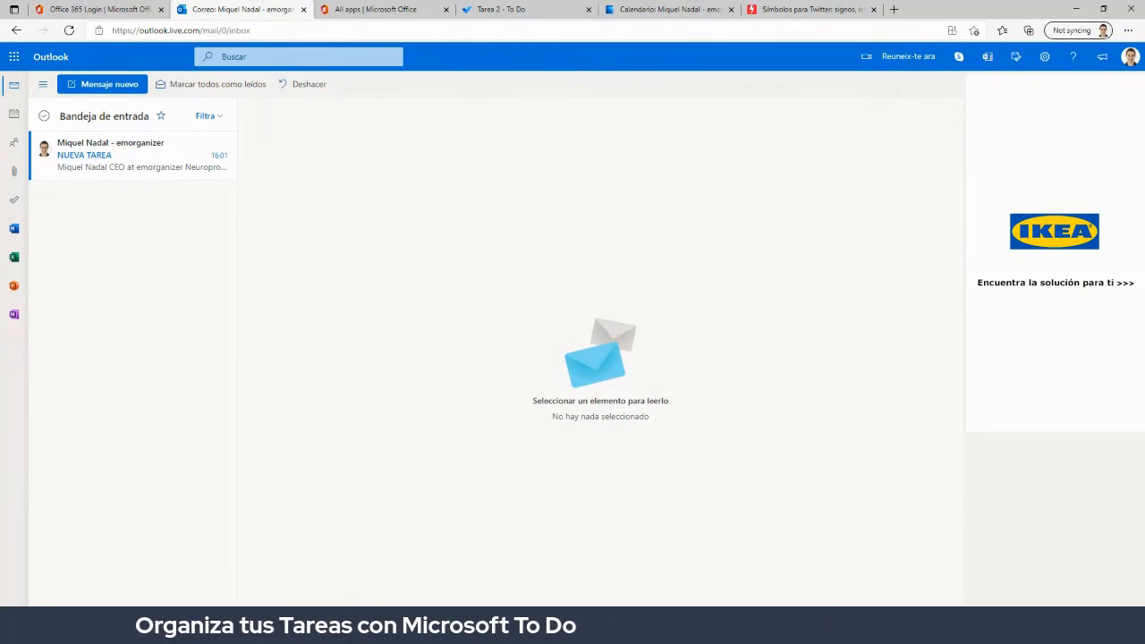
mouse_move(1034, 46)
mouse_down()
mouse_move(1001, 47)
mouse_move(1021, 95)
mouse_move(1023, 36)
mouse_up()
mouse_move(926, 108)
mouse_down()
mouse_move(1000, 81)
mouse_move(1010, 104)
mouse_up()
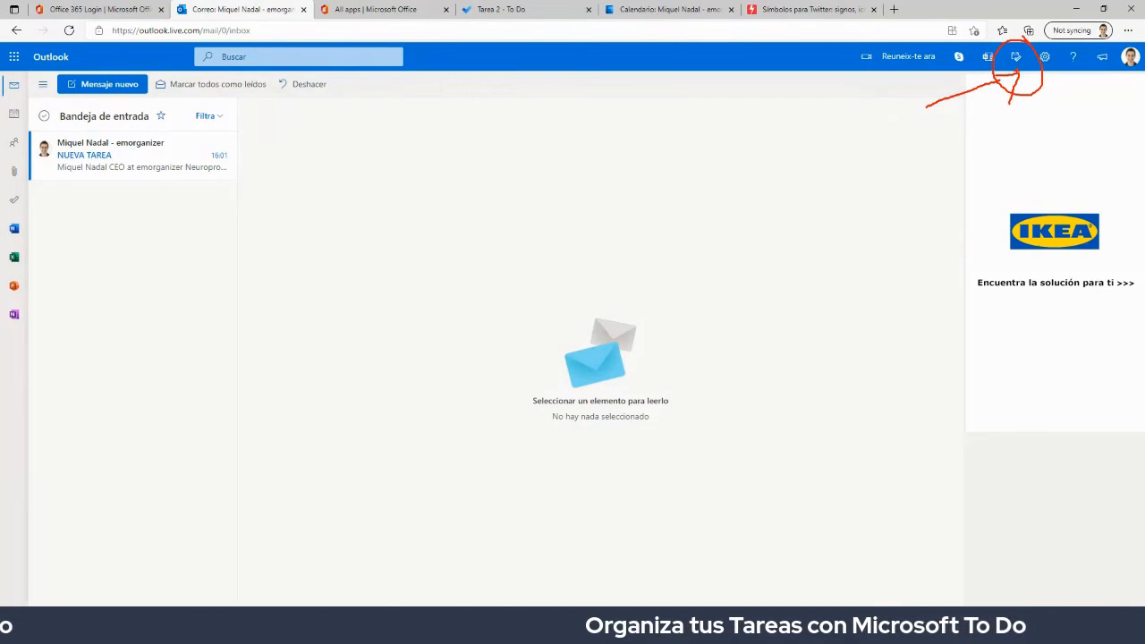
key(Escape)
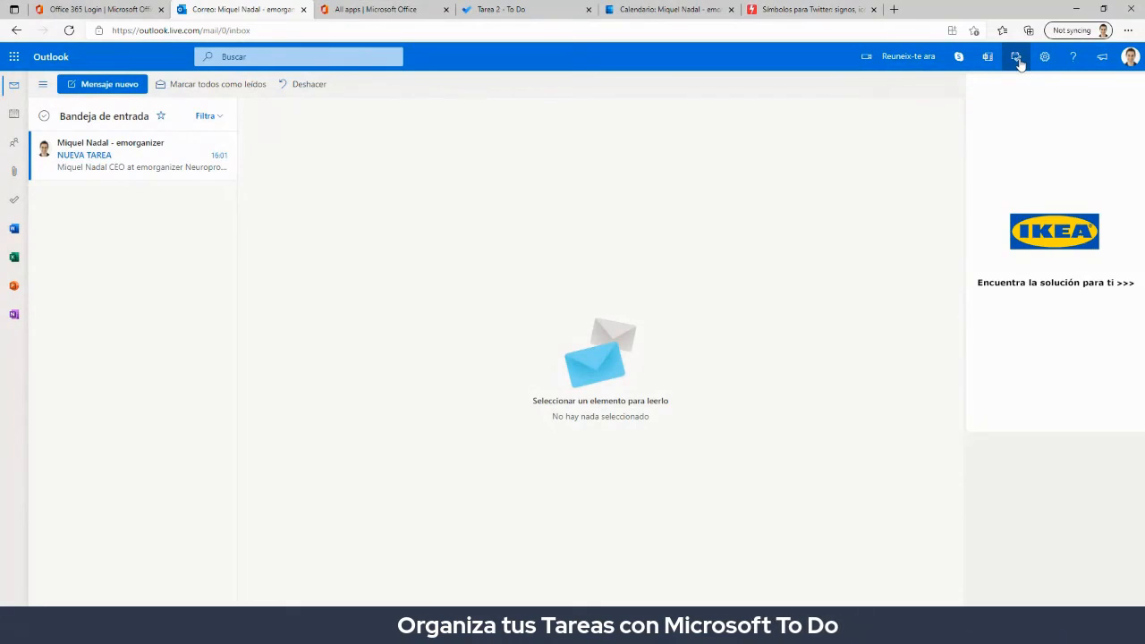
click(1017, 57)
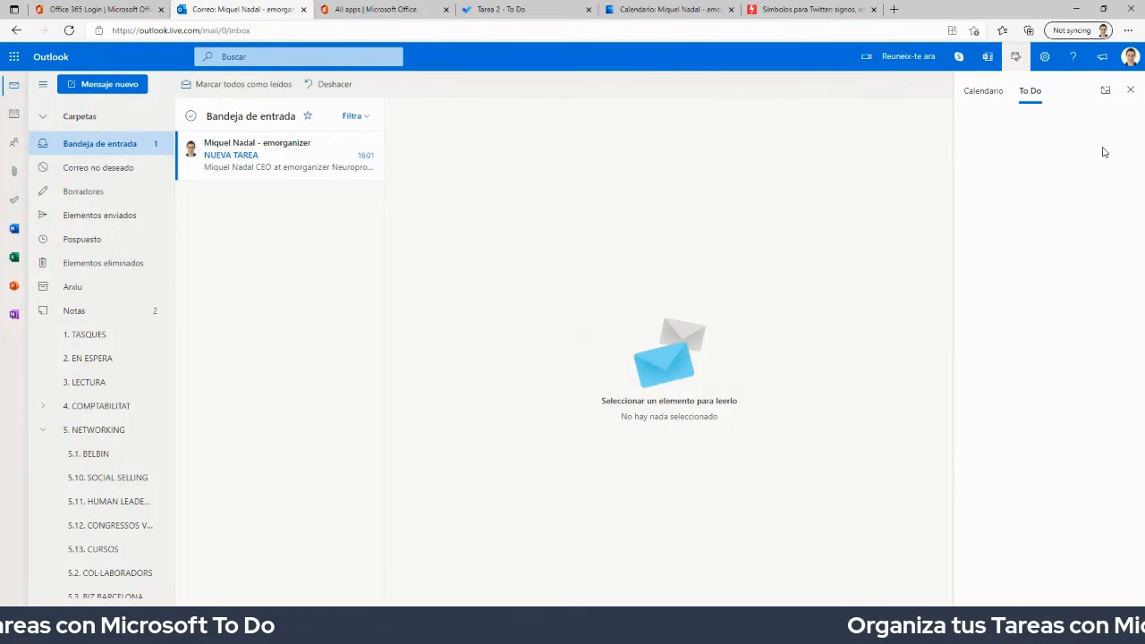
click(1130, 91)
click(1015, 57)
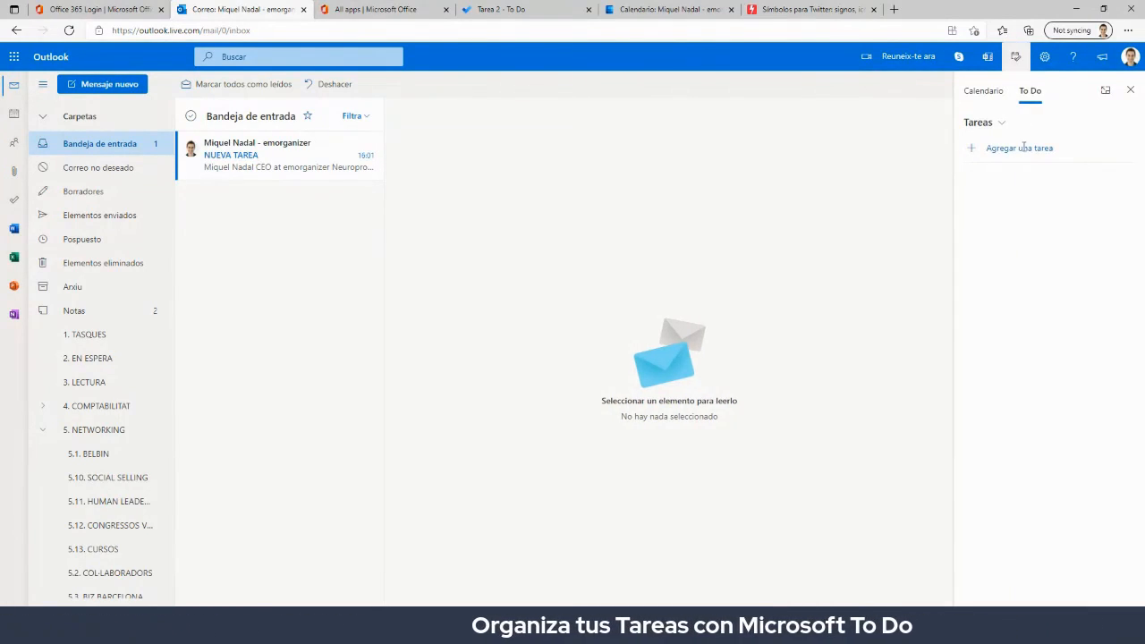
- Show the Viernes list in the To Do pane and add the NUEVA TAREA email to it as a task
click(979, 121)
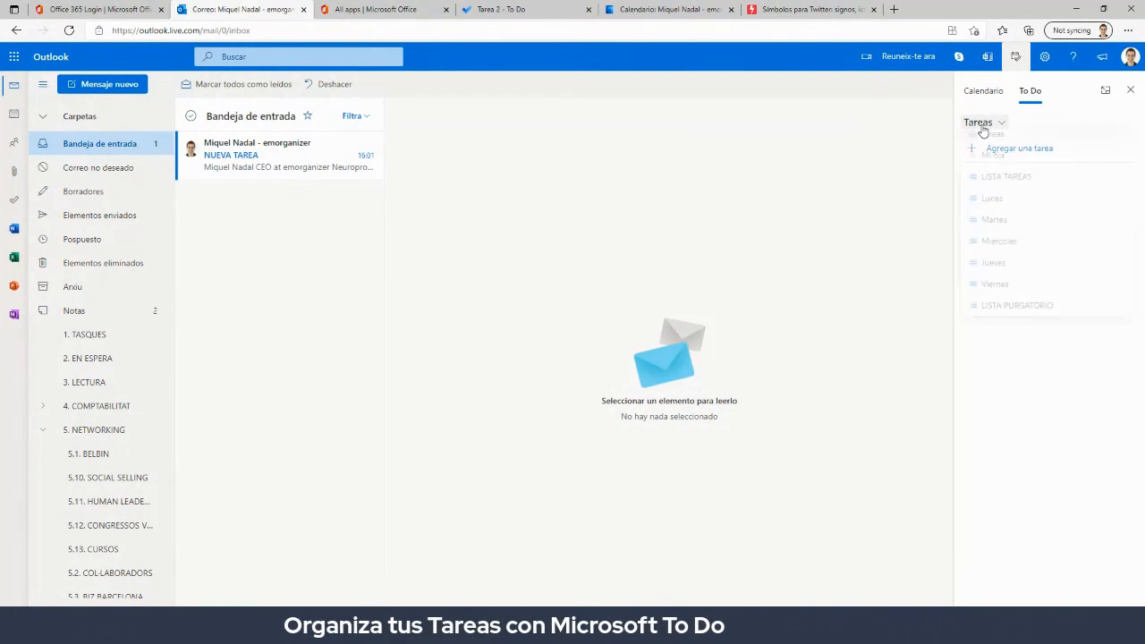
click(993, 290)
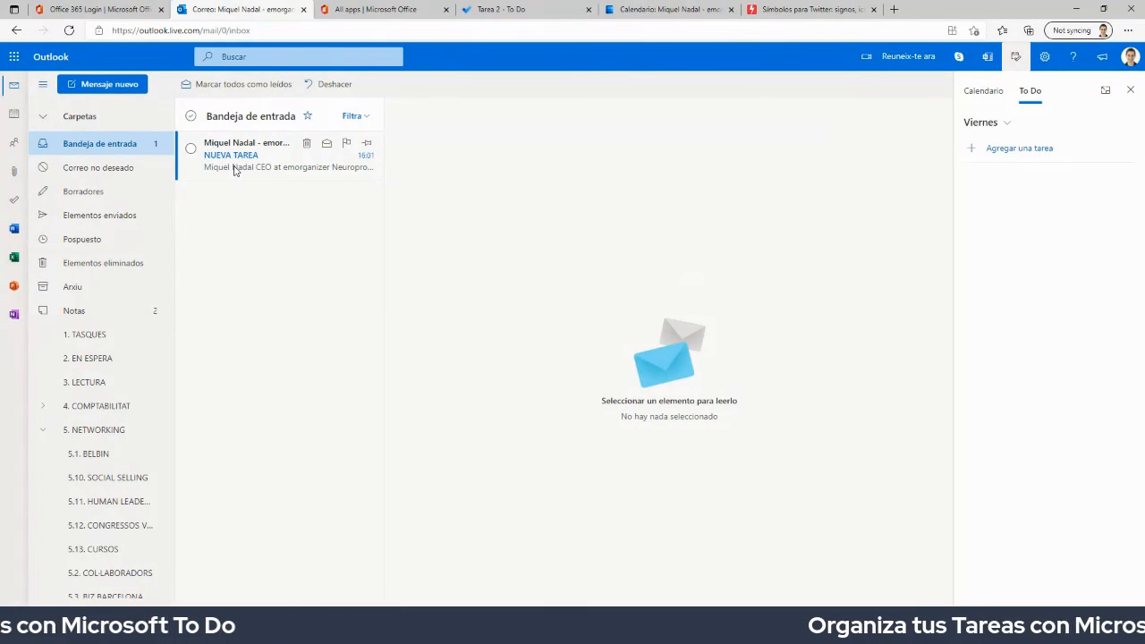
drag(230, 159, 1050, 268)
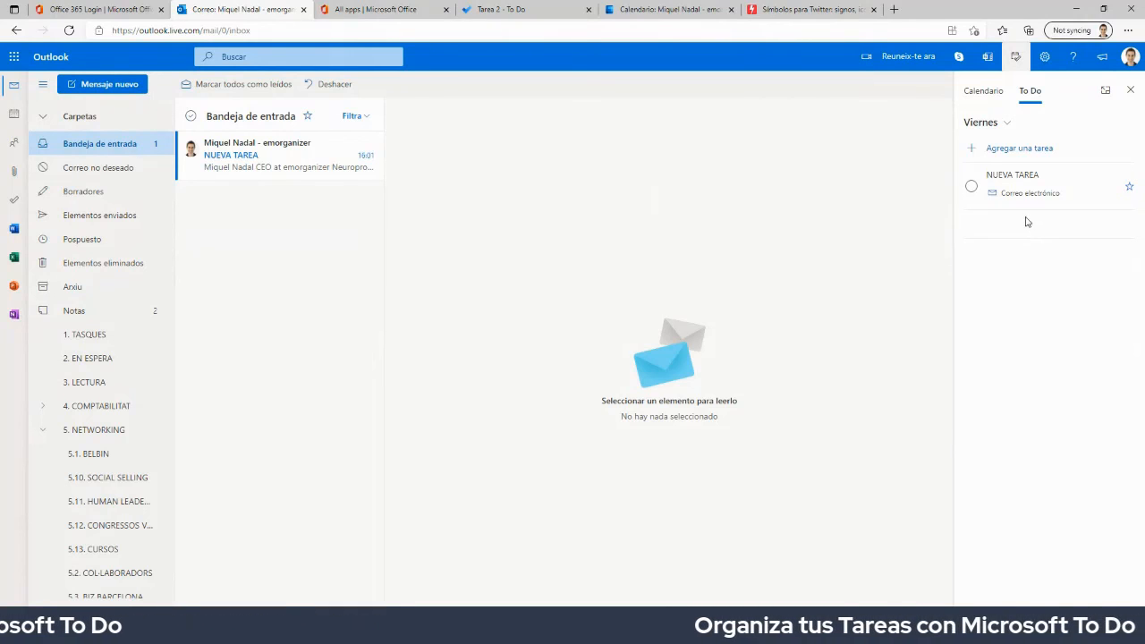
- Collapse the mail folder list, rename the new Viernes task "Revisar Material Y" and view its linked email
click(42, 83)
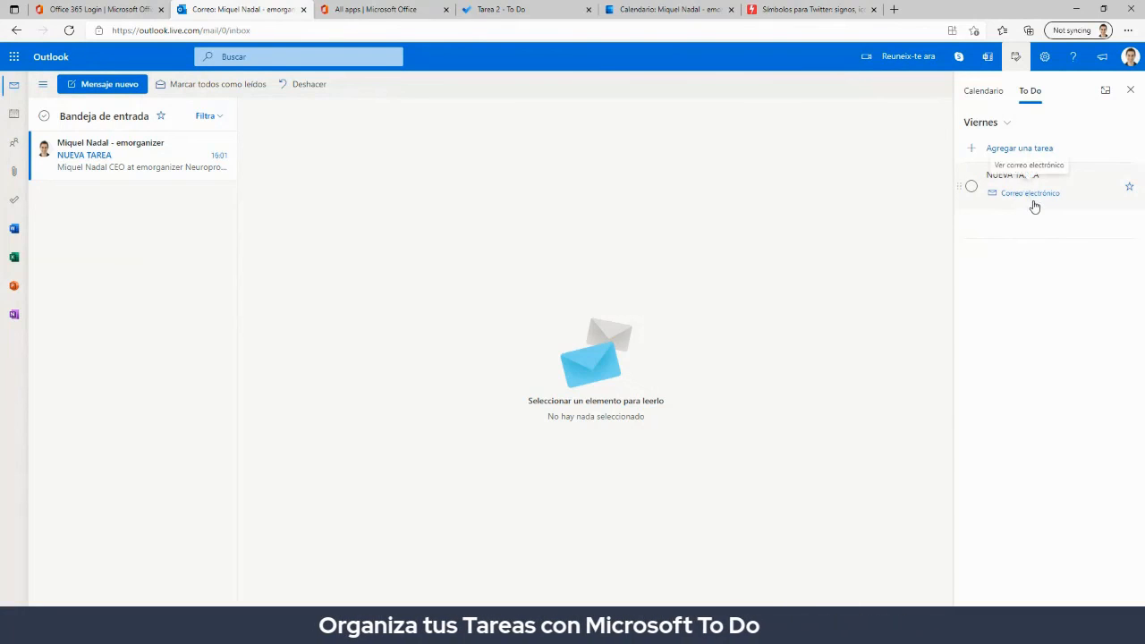
click(989, 174)
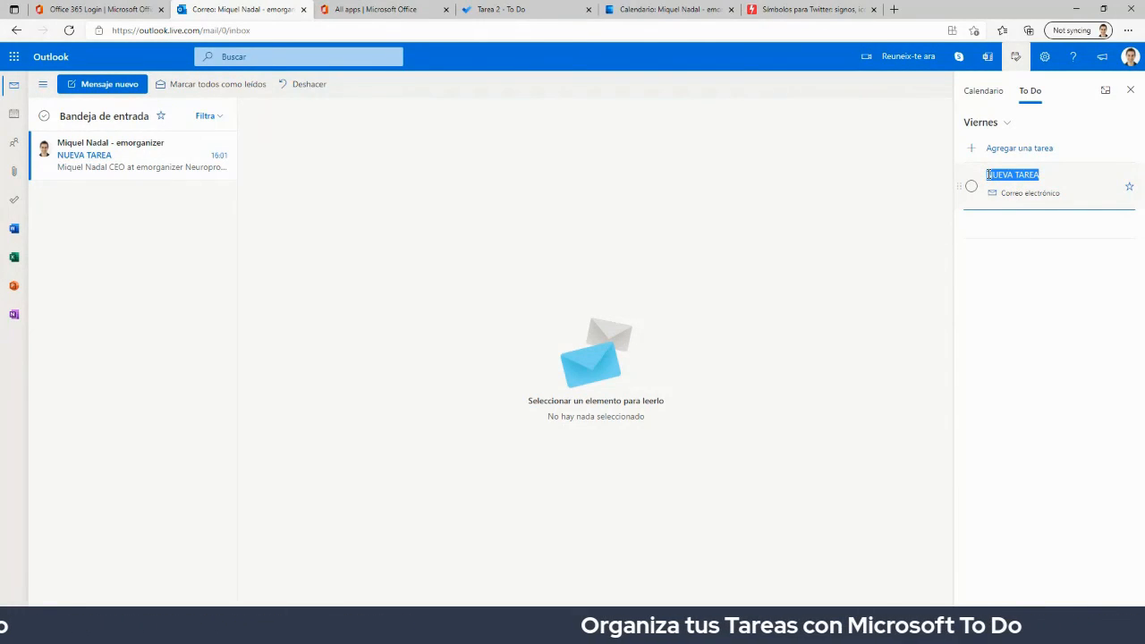
key(BackSpace)
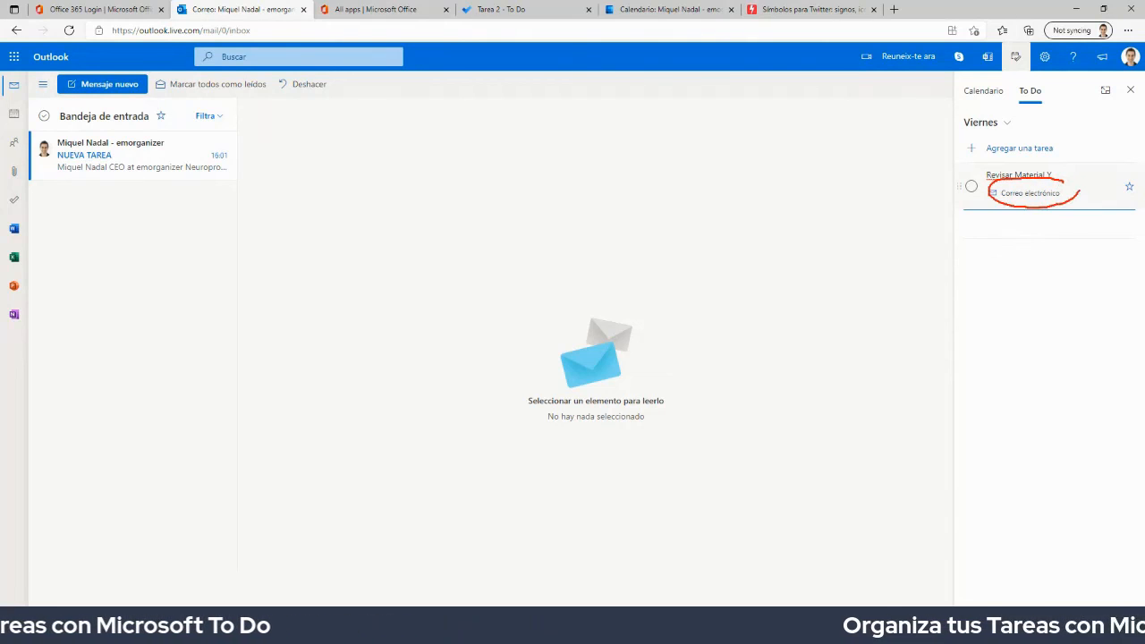
click(1012, 202)
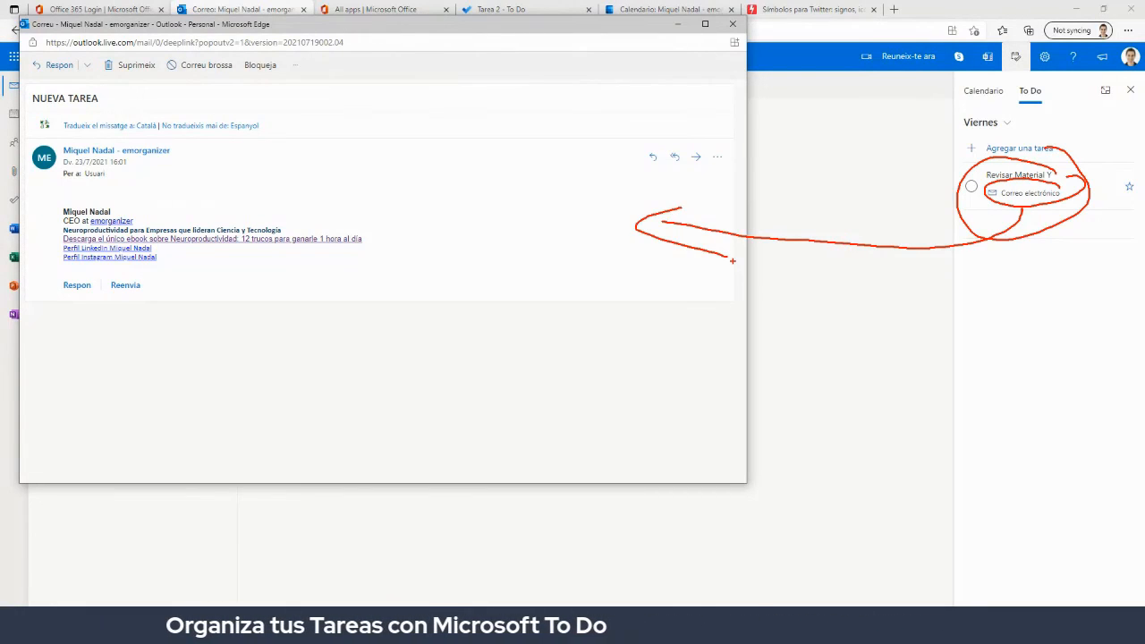
click(733, 23)
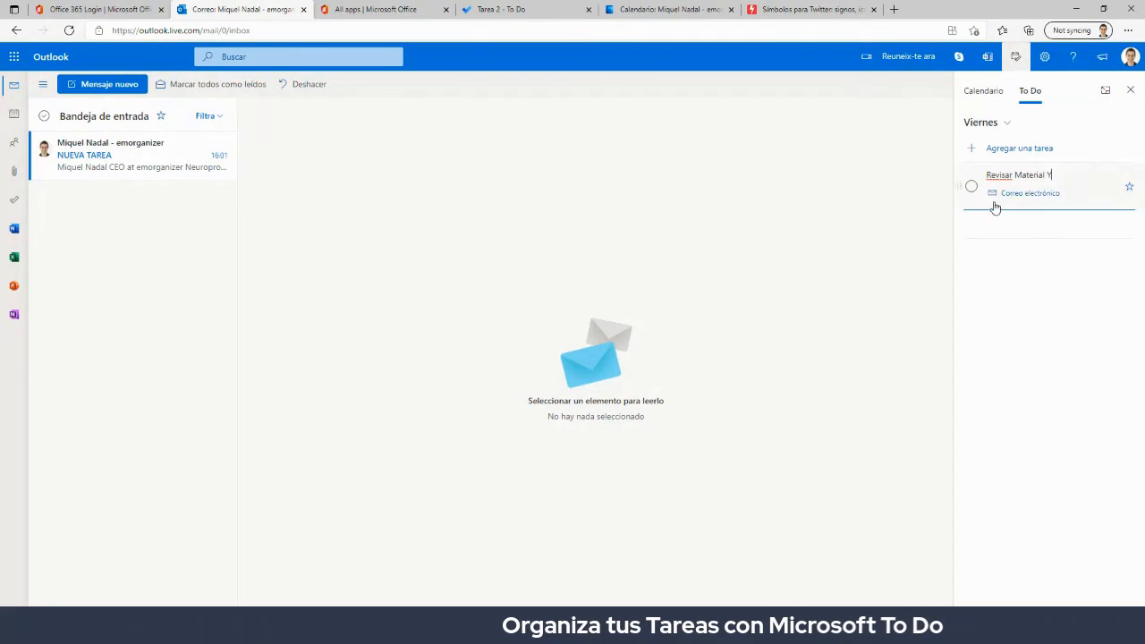
- Show the LISTA TAREAS list in the To Do pane beside the inbox
click(988, 122)
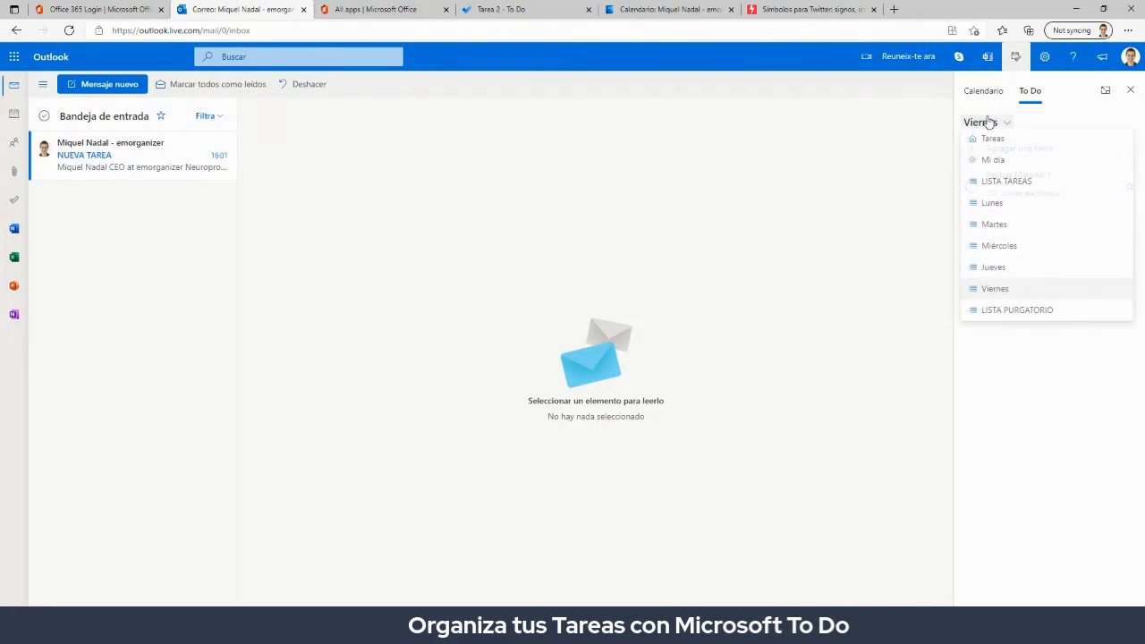
click(1008, 182)
mouse_move(1008, 209)
mouse_down()
mouse_move(1026, 269)
mouse_move(1025, 223)
mouse_move(1011, 205)
mouse_move(1014, 227)
mouse_up()
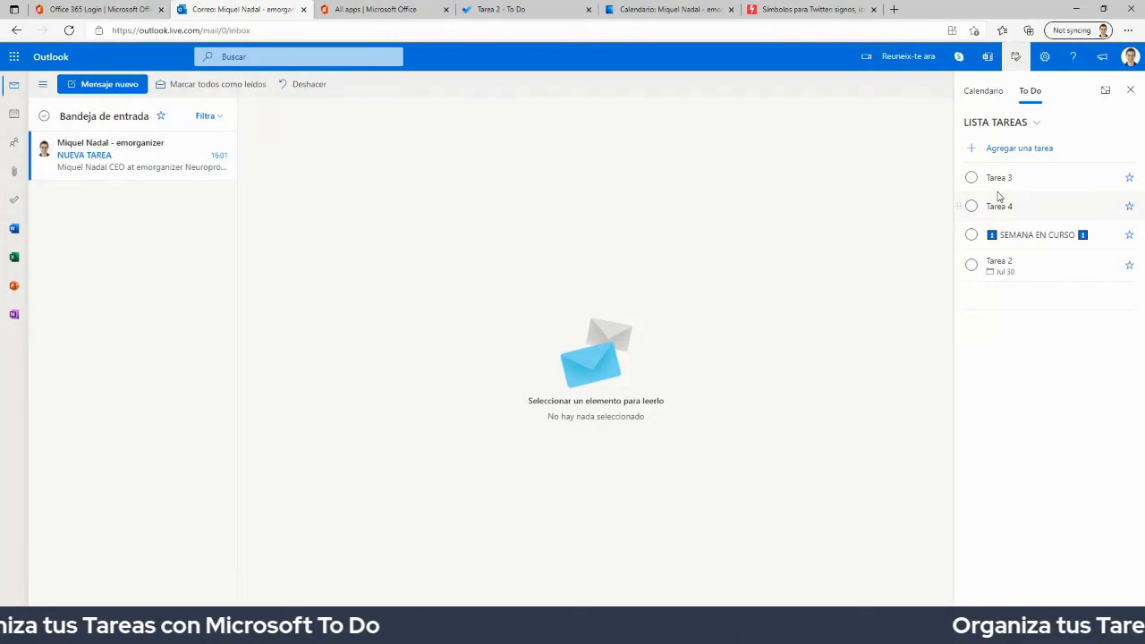
- Examine the options available for Tarea 4, including moving it to another list and adding it to a board
right_click(1000, 207)
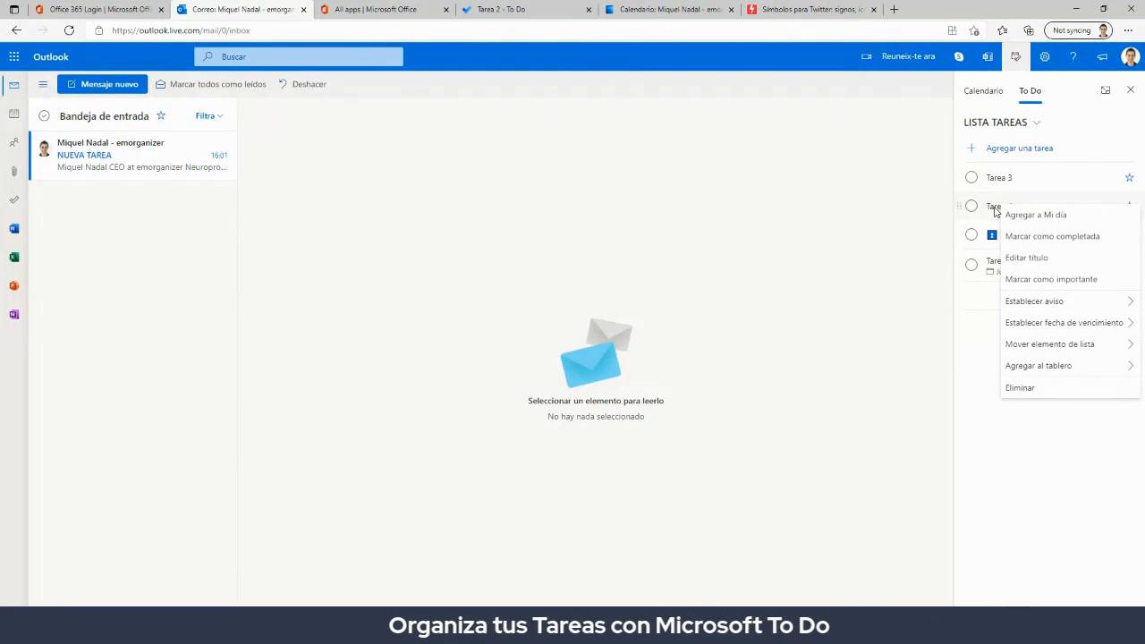
mouse_move(1057, 347)
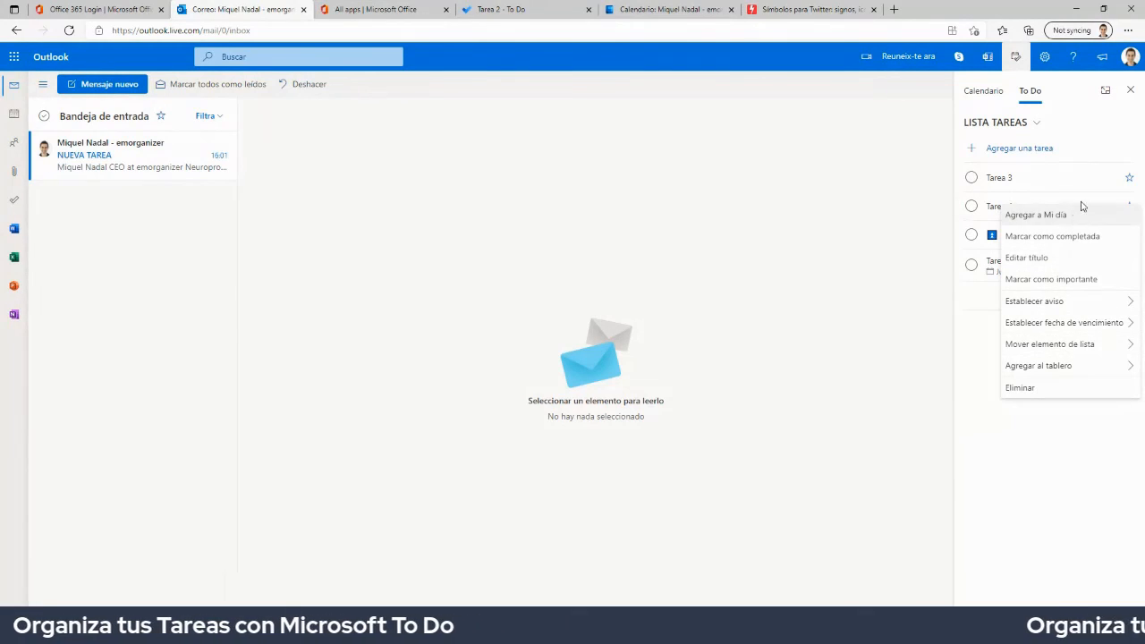
click(1047, 454)
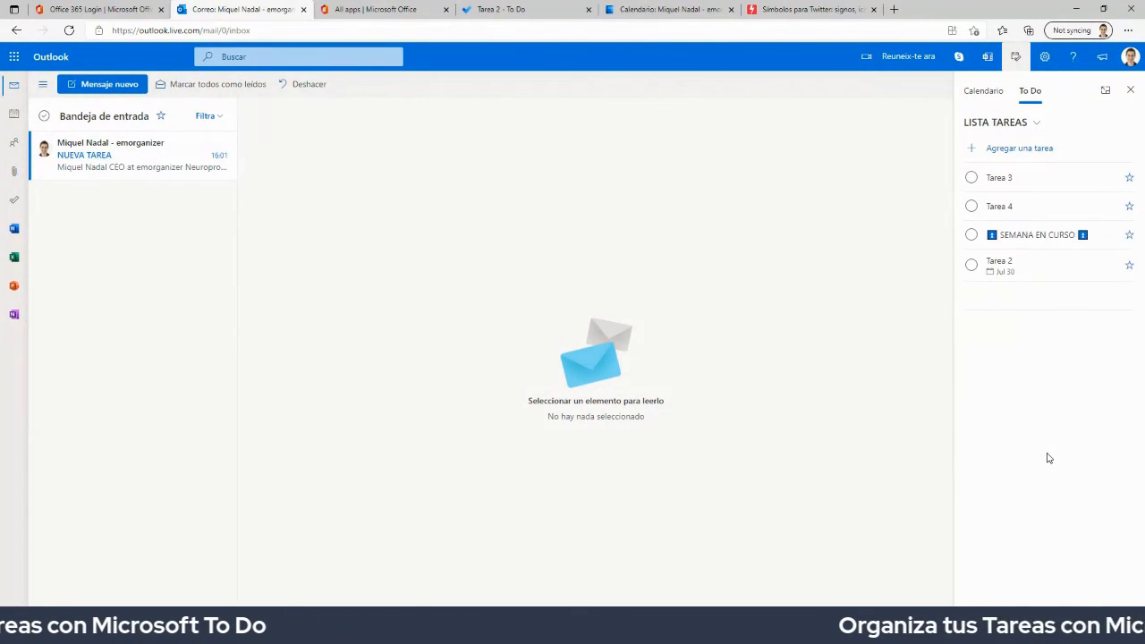
right_click(1004, 204)
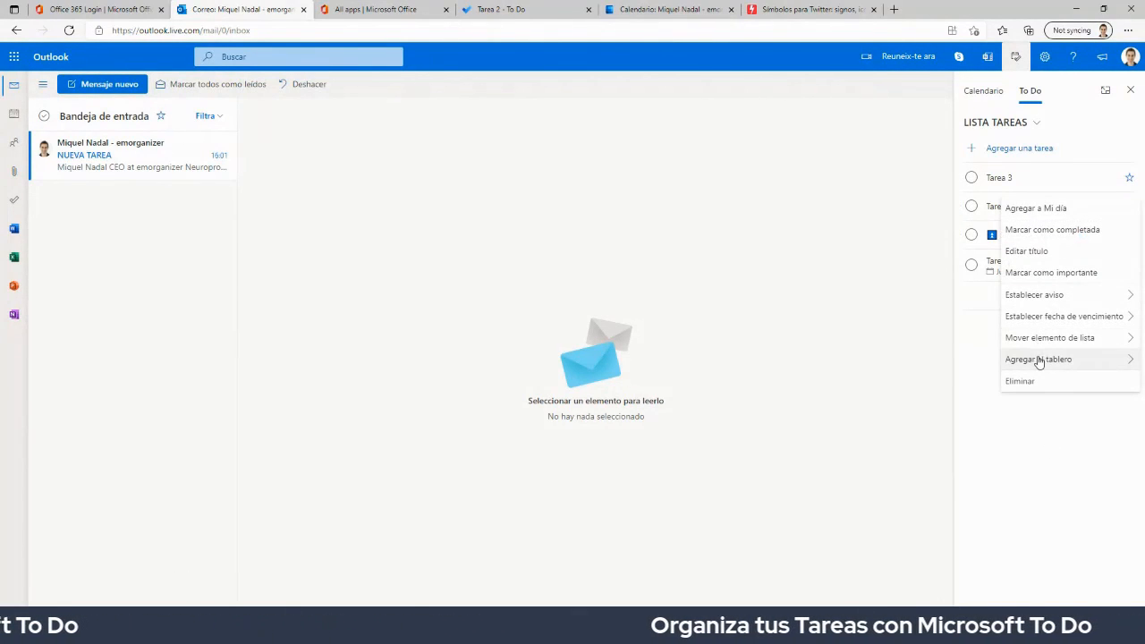
mouse_move(1038, 361)
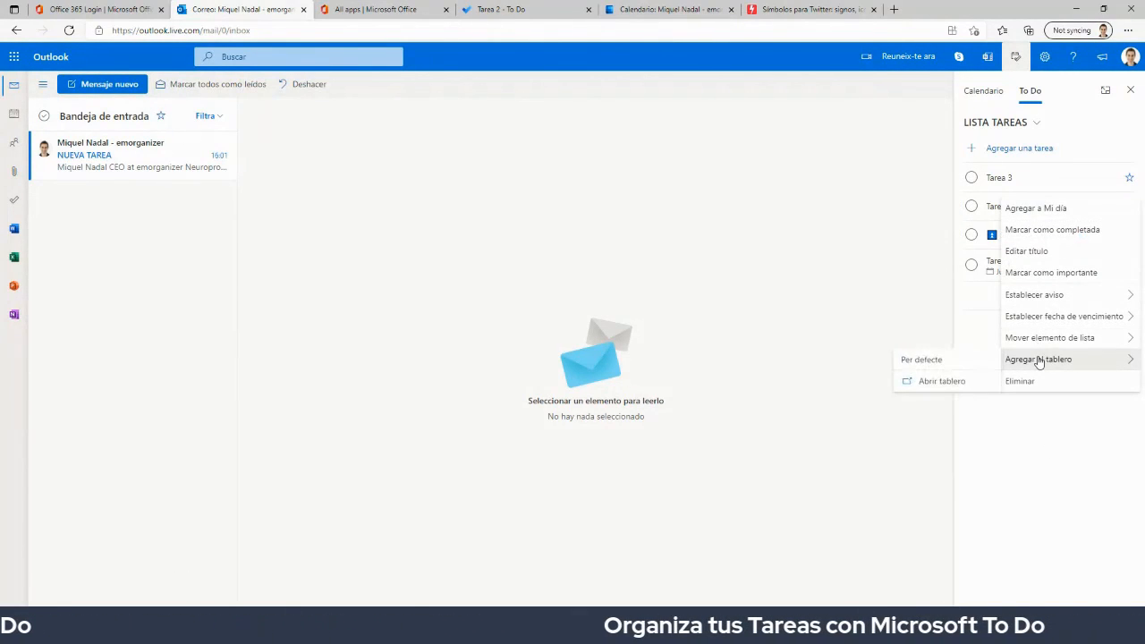
click(1058, 430)
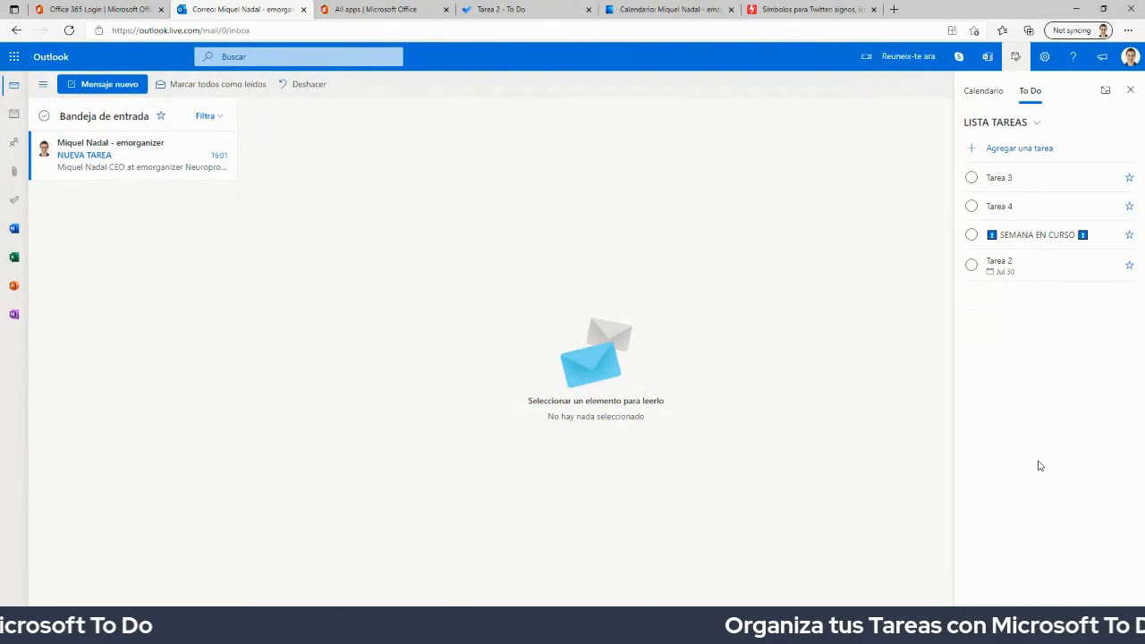
- Close the To Do pane in the mailbox and switch back to LISTA TAREAS in Microsoft To Do
click(1017, 57)
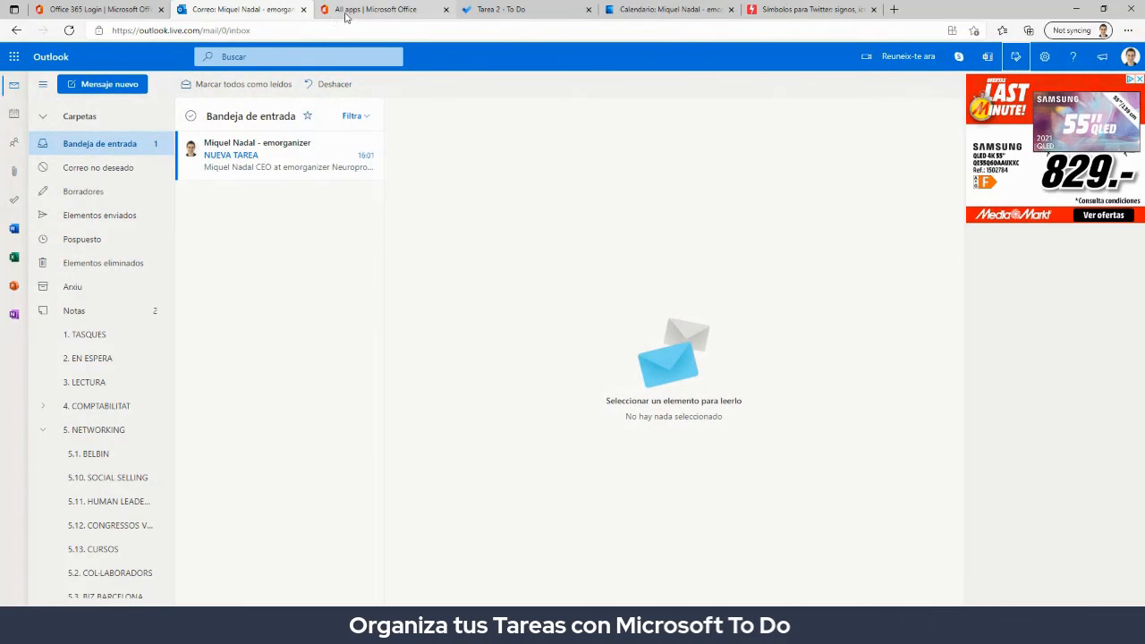
click(489, 8)
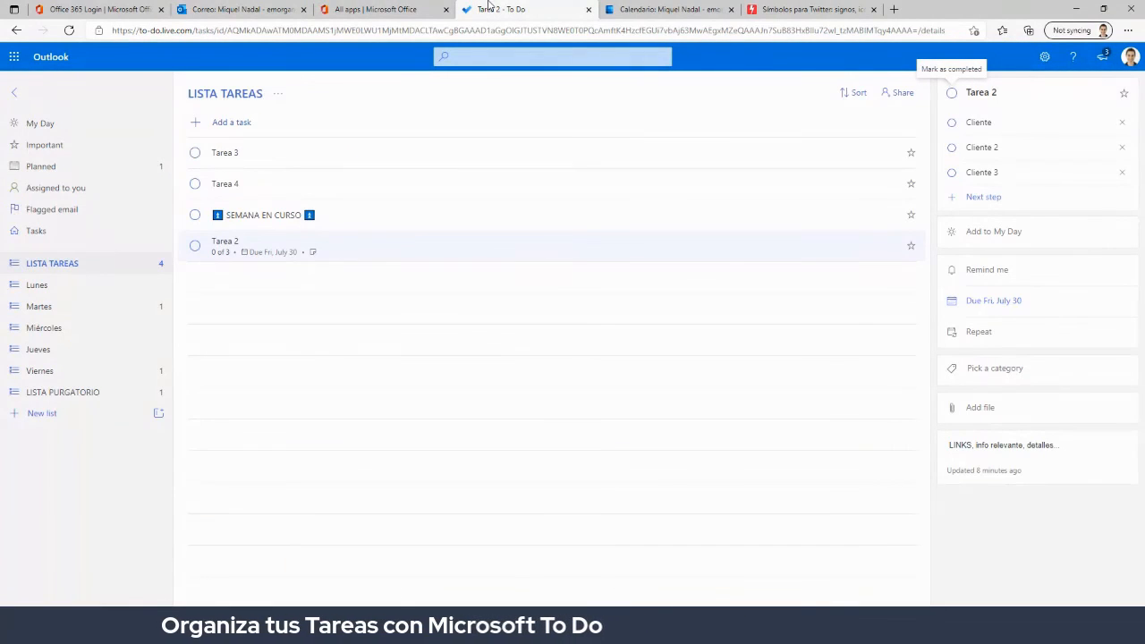